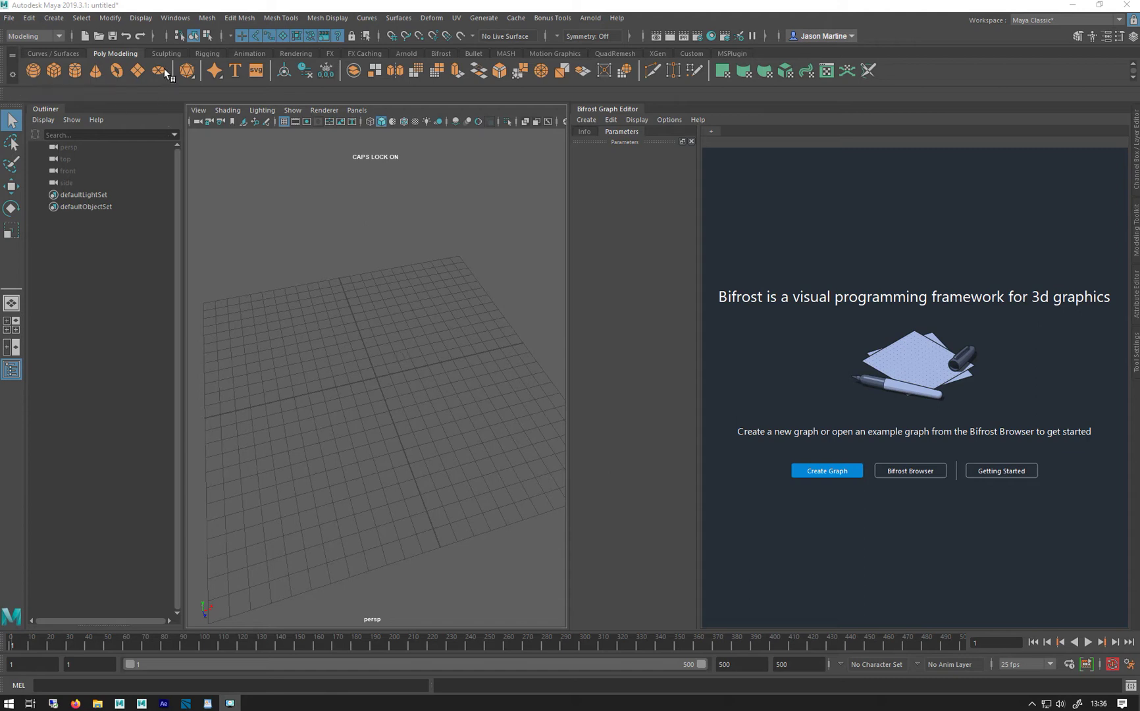
# Step: Create a polygon plane at the origin, zoom in, and show its attributes
pyautogui.click(138, 71)
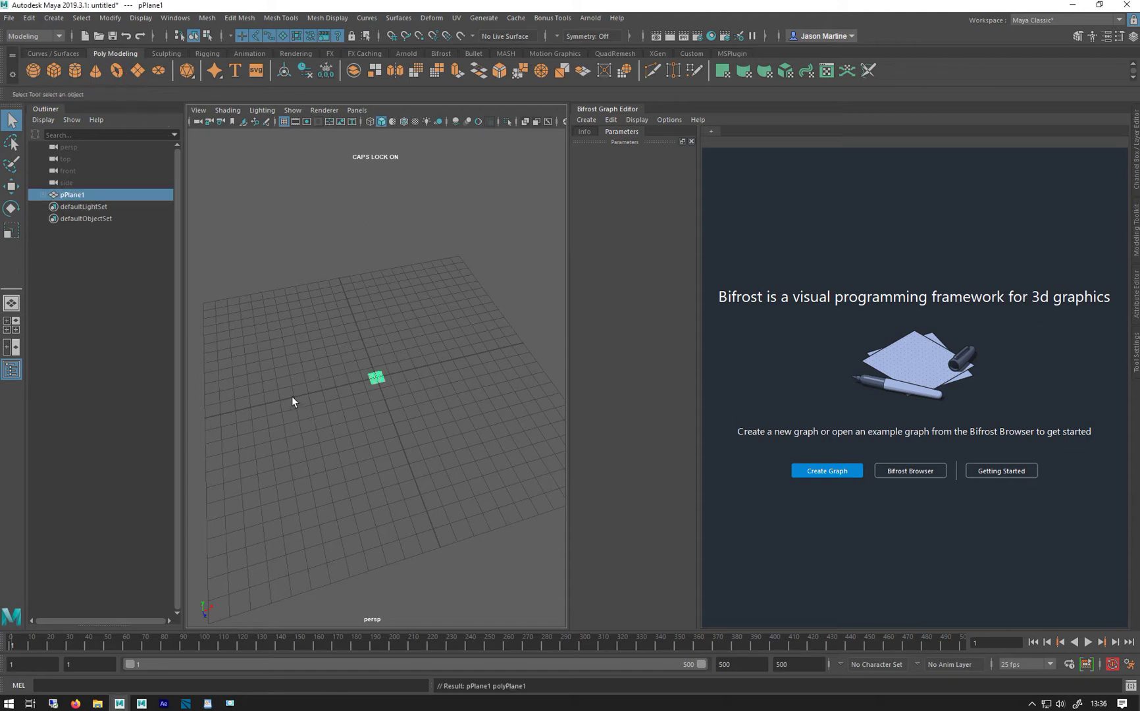
pyautogui.keyDown('alt'); pyautogui.moveTo(290, 352); pyautogui.dragTo(364, 331, button='right'); pyautogui.keyUp('alt')
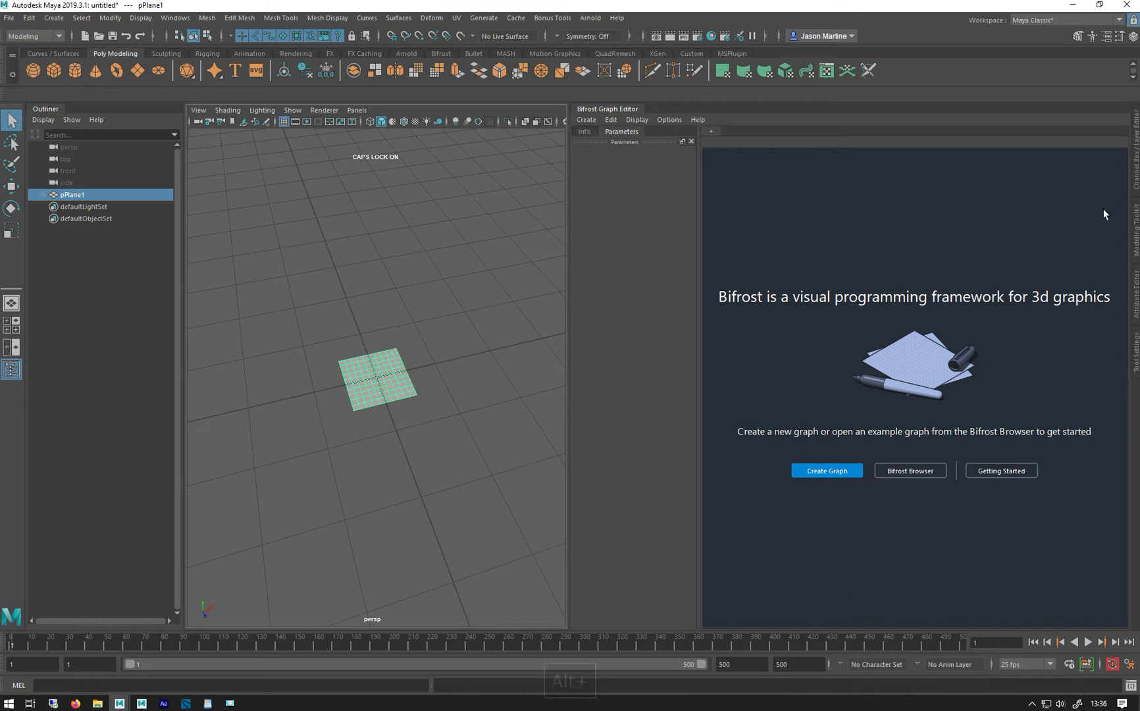
pyautogui.click(1136, 302)
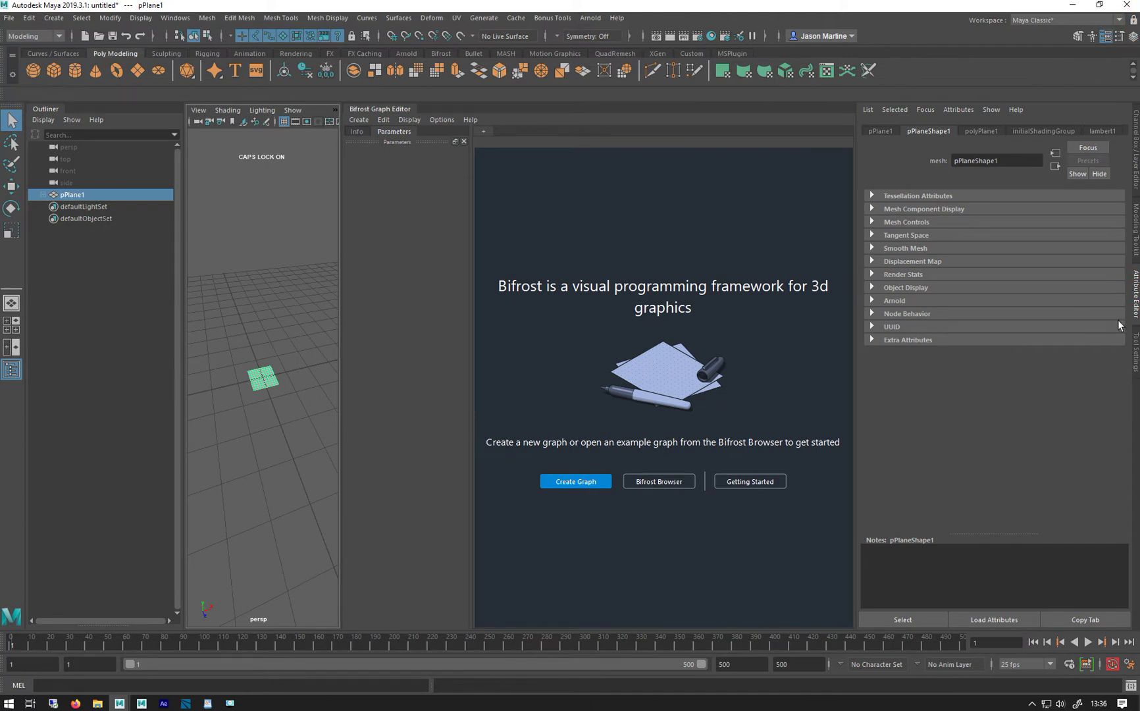
# Step: Float the Attribute Editor in its own window and show polyPlane1's creation settings
pyautogui.moveTo(1136, 299); pyautogui.dragTo(990, 303)
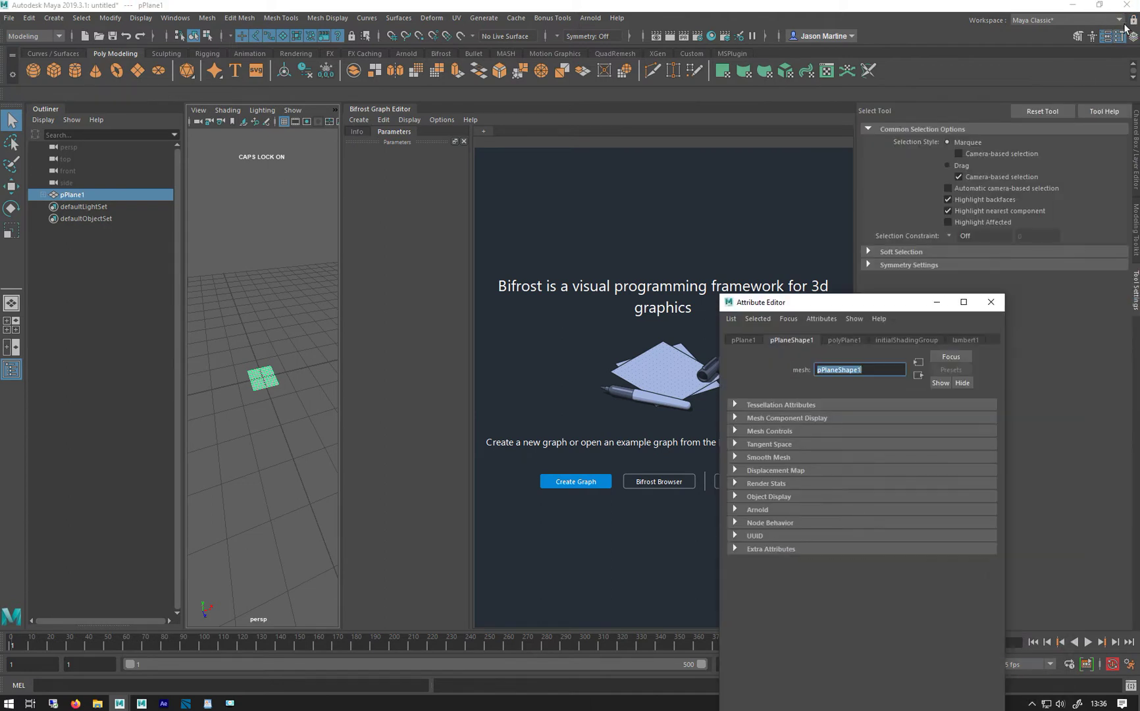
pyautogui.moveTo(787, 308); pyautogui.dragTo(770, 147)
pyautogui.click(1137, 290)
pyautogui.click(848, 184)
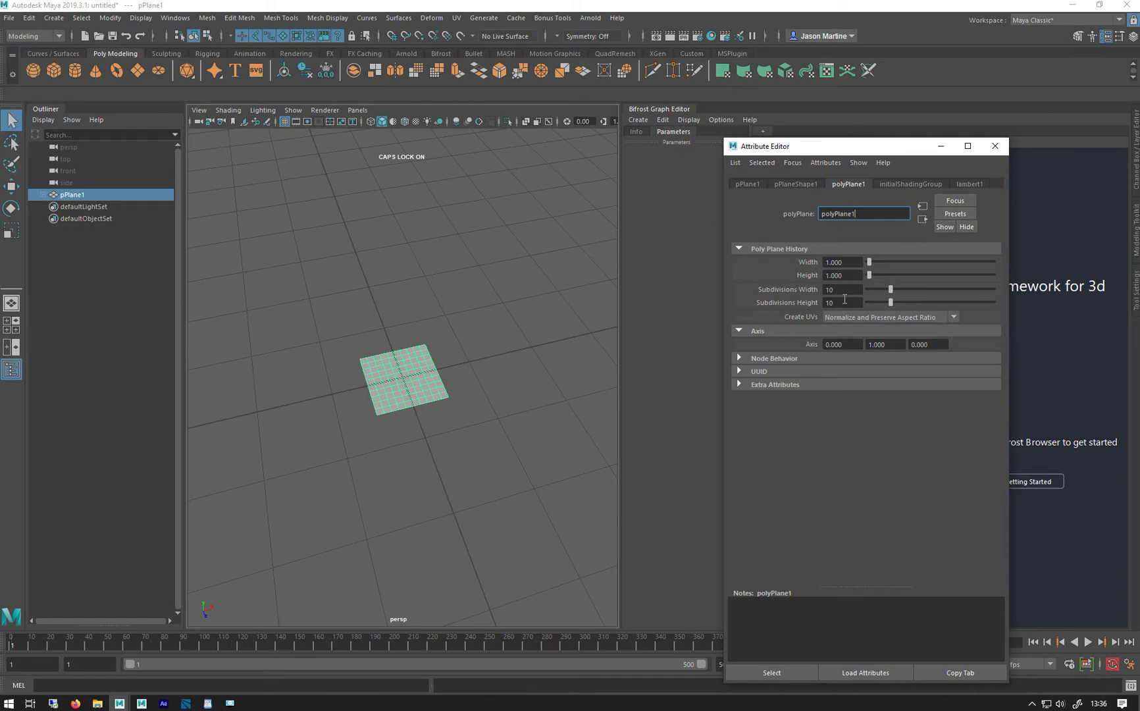
# Step: Set the plane's Subdivisions Width and Height to 1
pyautogui.doubleClick(842, 290)
pyautogui.write('1')
pyautogui.press('Return')
pyautogui.doubleClick(842, 303)
pyautogui.write('1')
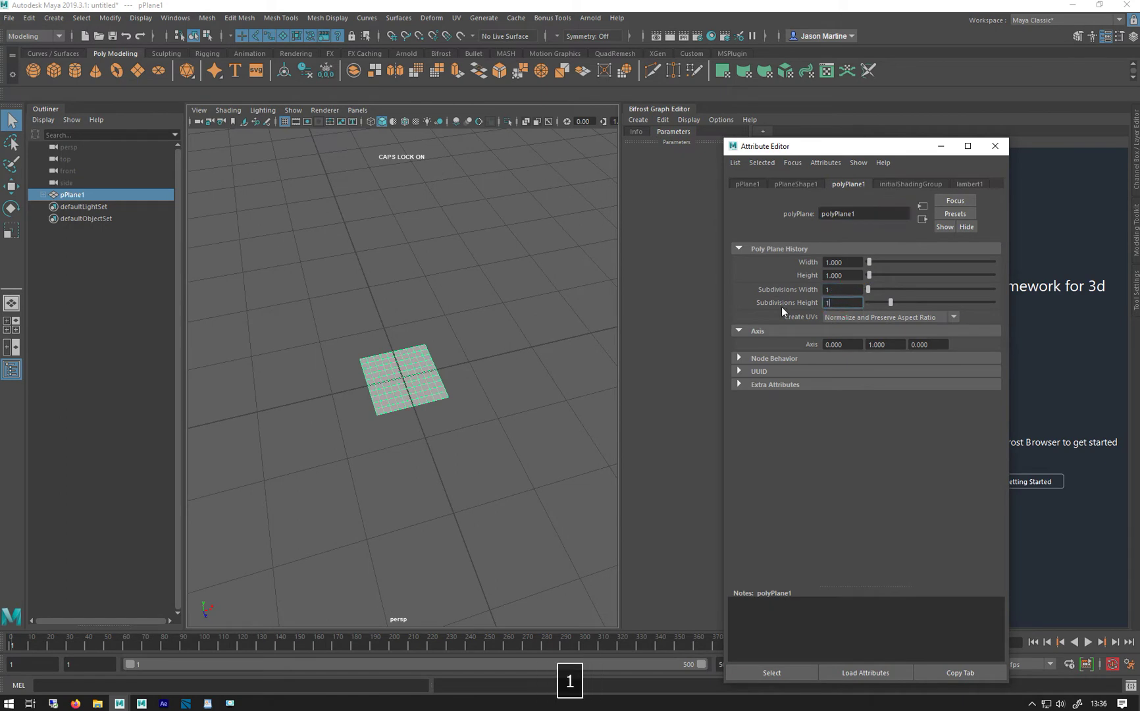
pyautogui.press('Return')
# Step: Snap-rotate the plane 90° about X to stand upright and show pPlane1's transform attributes
pyautogui.press('e')
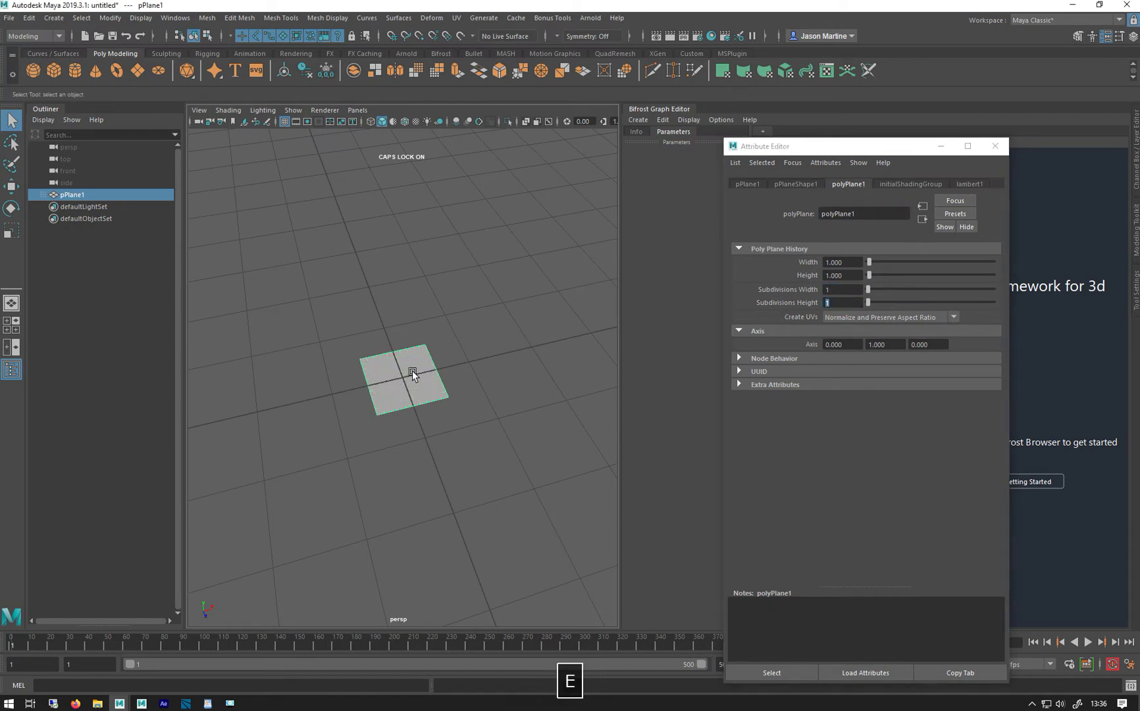
pyautogui.press('j')
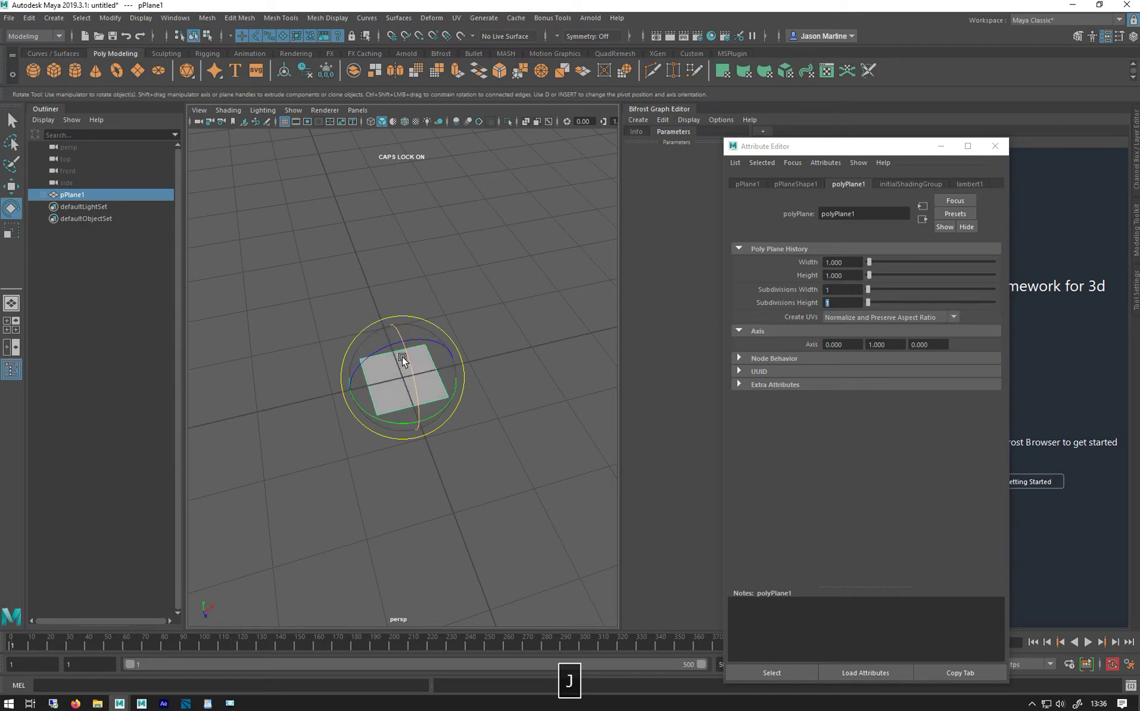
pyautogui.moveTo(408, 352); pyautogui.dragTo(421, 424)
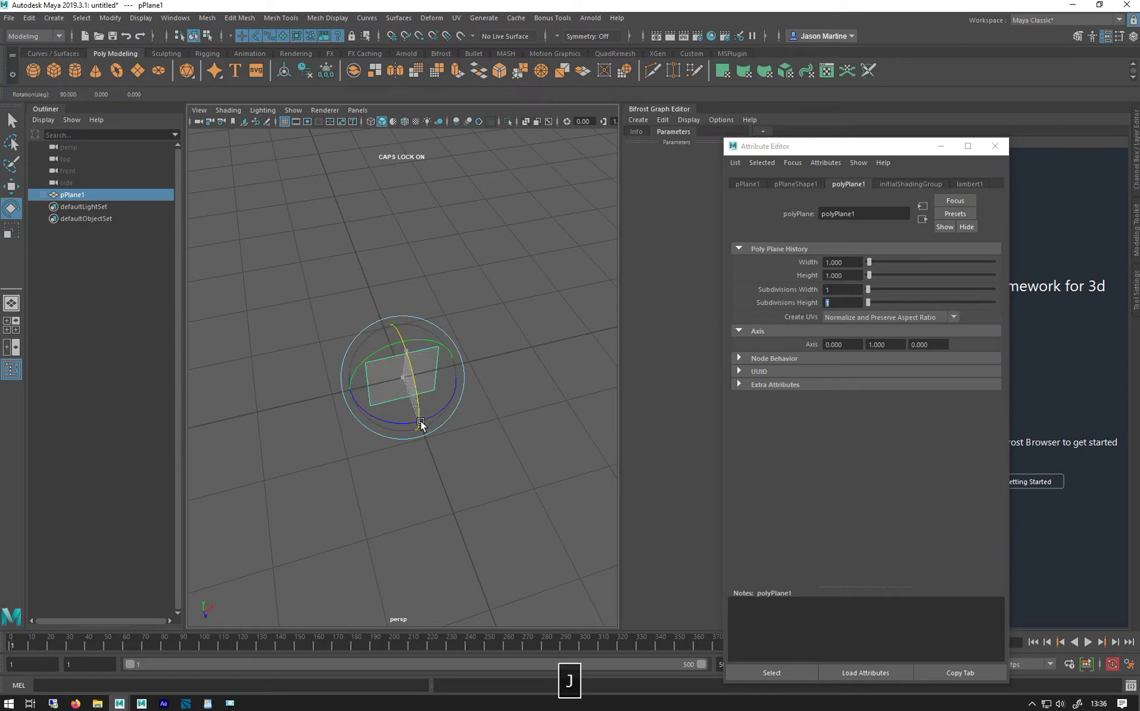
pyautogui.keyDown('alt'); pyautogui.moveTo(331, 466); pyautogui.dragTo(476, 412); pyautogui.keyUp('alt')
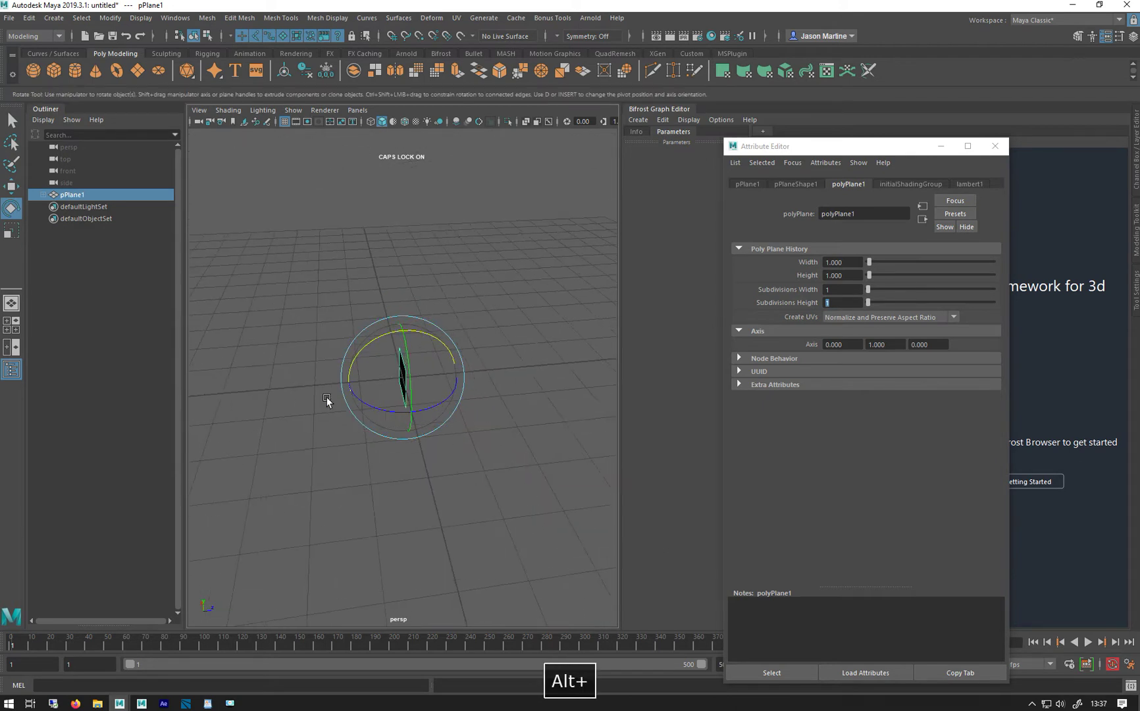
pyautogui.keyDown('alt'); pyautogui.moveTo(326, 400); pyautogui.dragTo(238, 392); pyautogui.keyUp('alt')
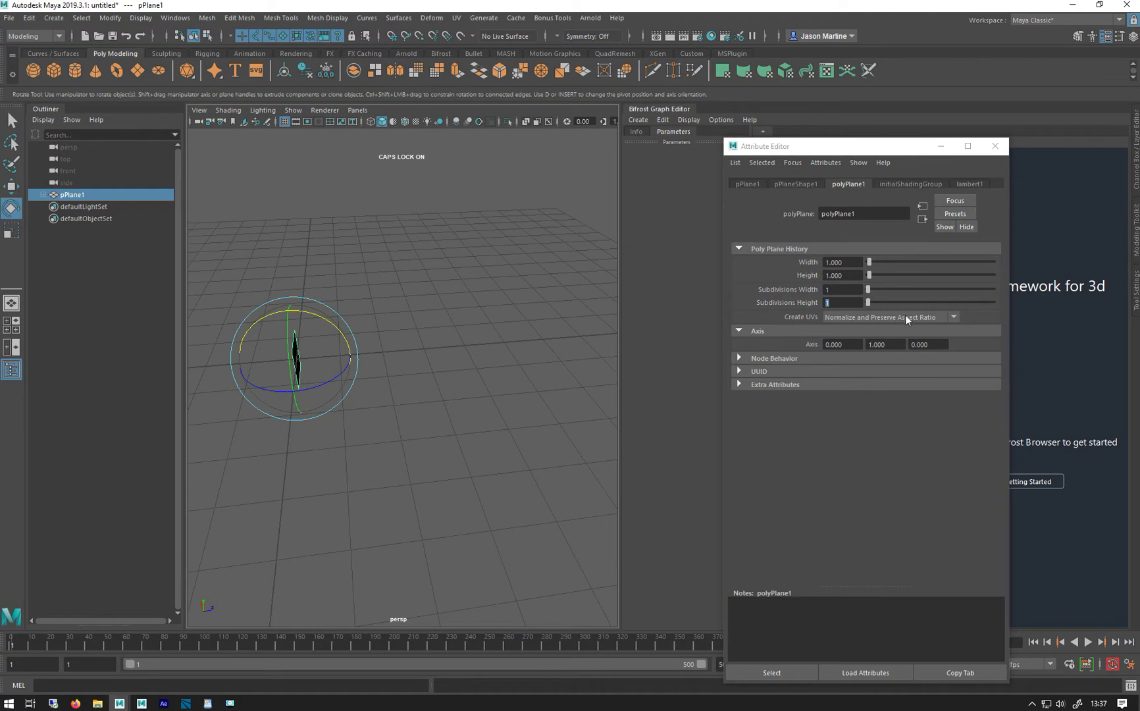
pyautogui.moveTo(863, 146); pyautogui.dragTo(875, 152)
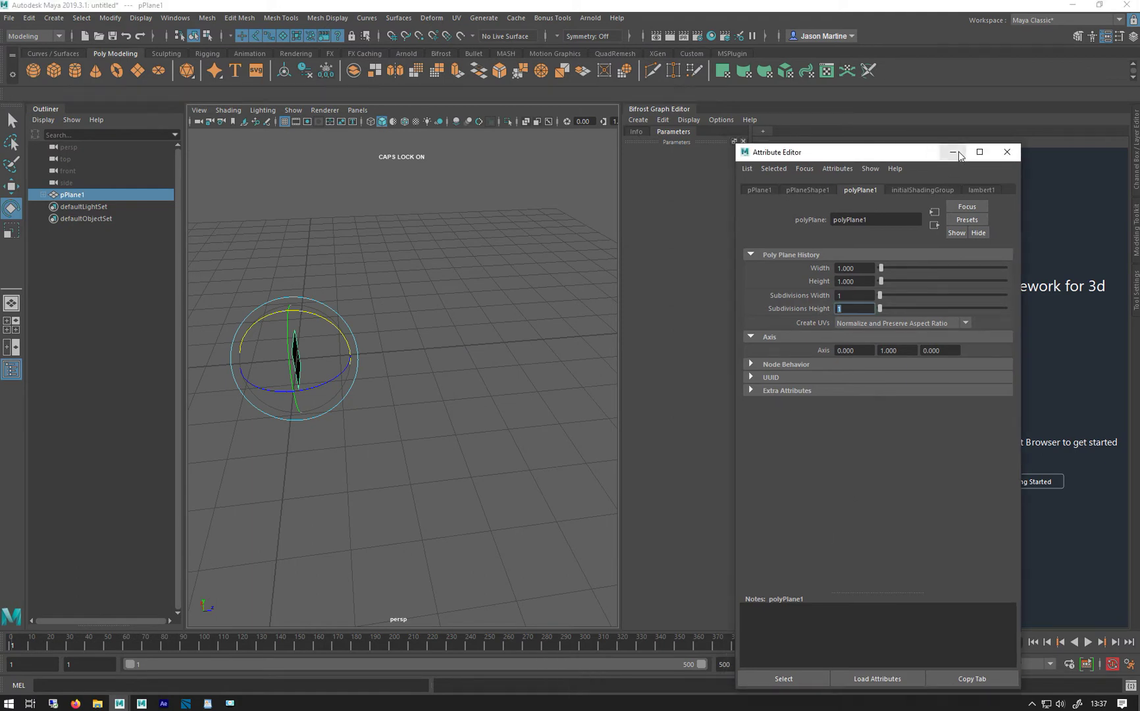
pyautogui.click(760, 189)
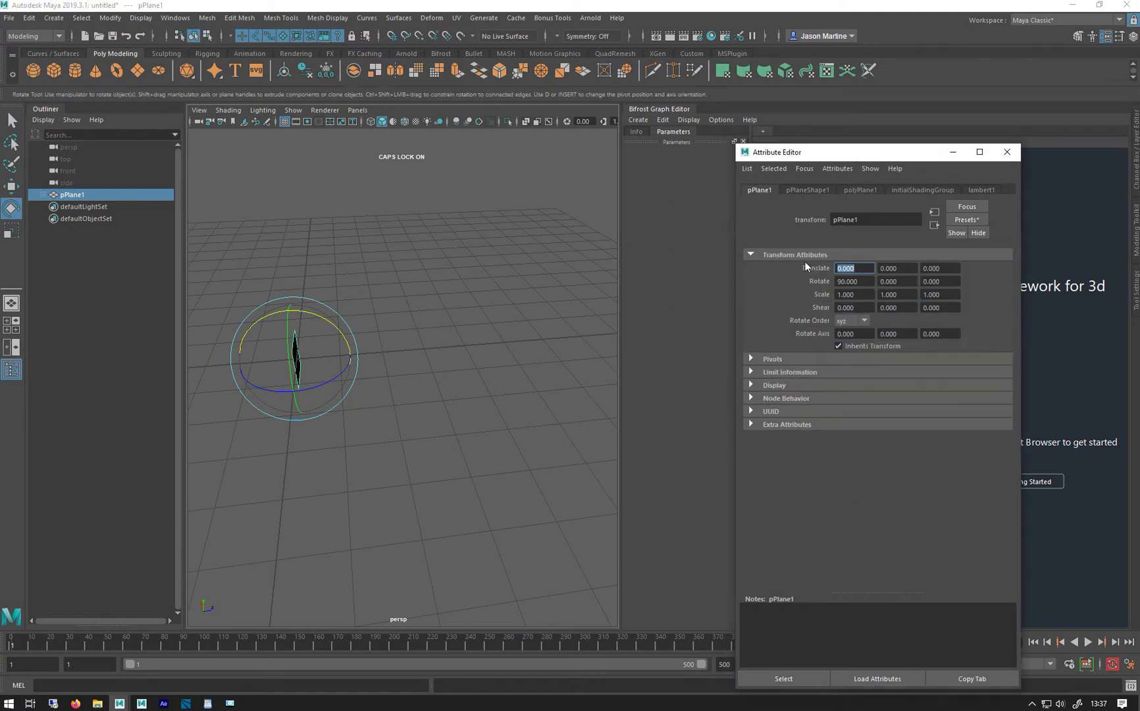
# Step: Set keys on the plane's Rotate and Translate at frame 1
pyautogui.rightClick(815, 278)
pyautogui.click(828, 286)
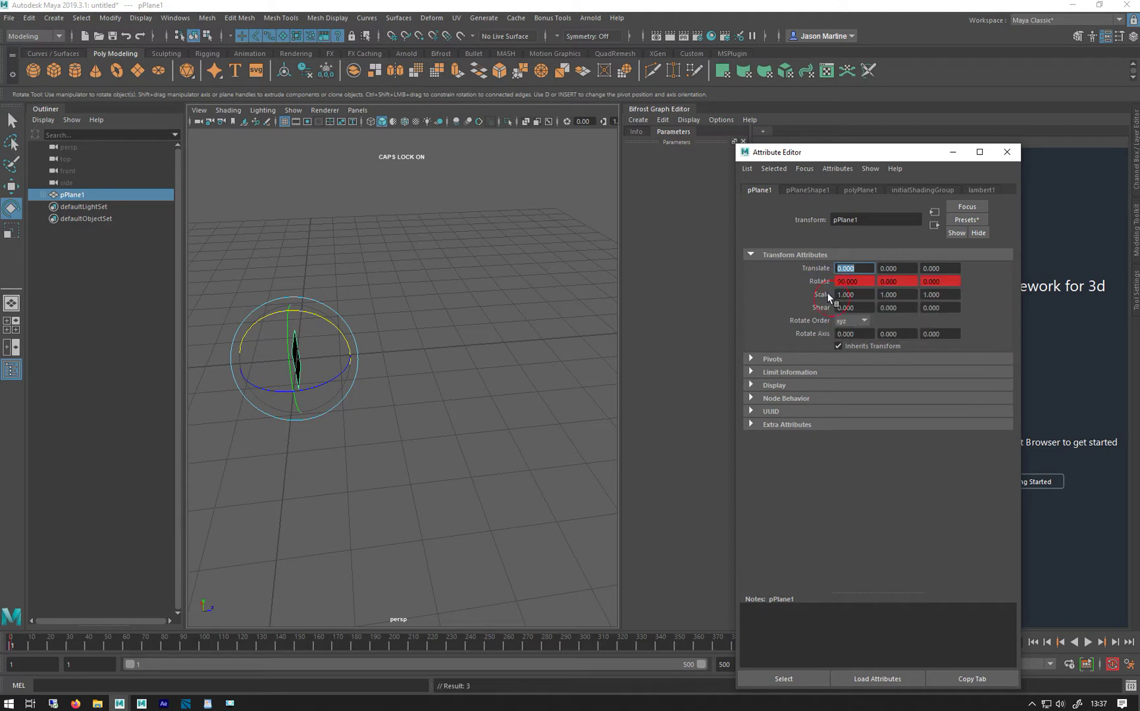
pyautogui.rightClick(814, 268)
pyautogui.click(828, 276)
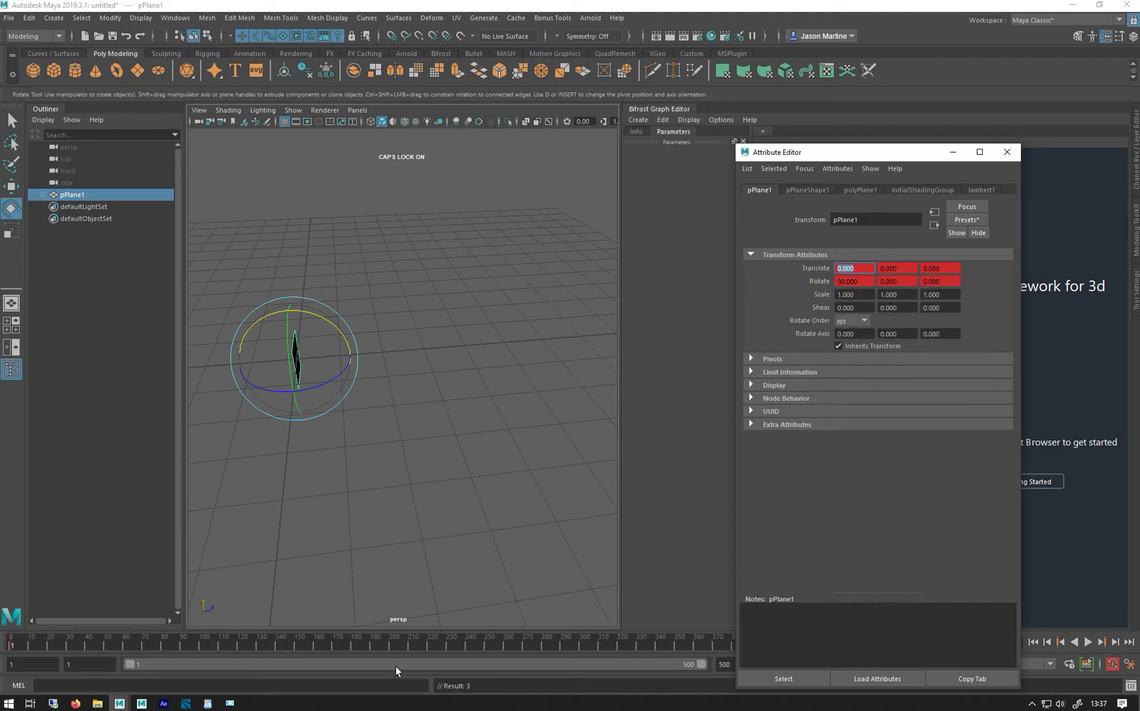
# Step: At frame 100, set and key the plane's Rotate Z to 3600
pyautogui.moveTo(776, 154); pyautogui.dragTo(554, 140)
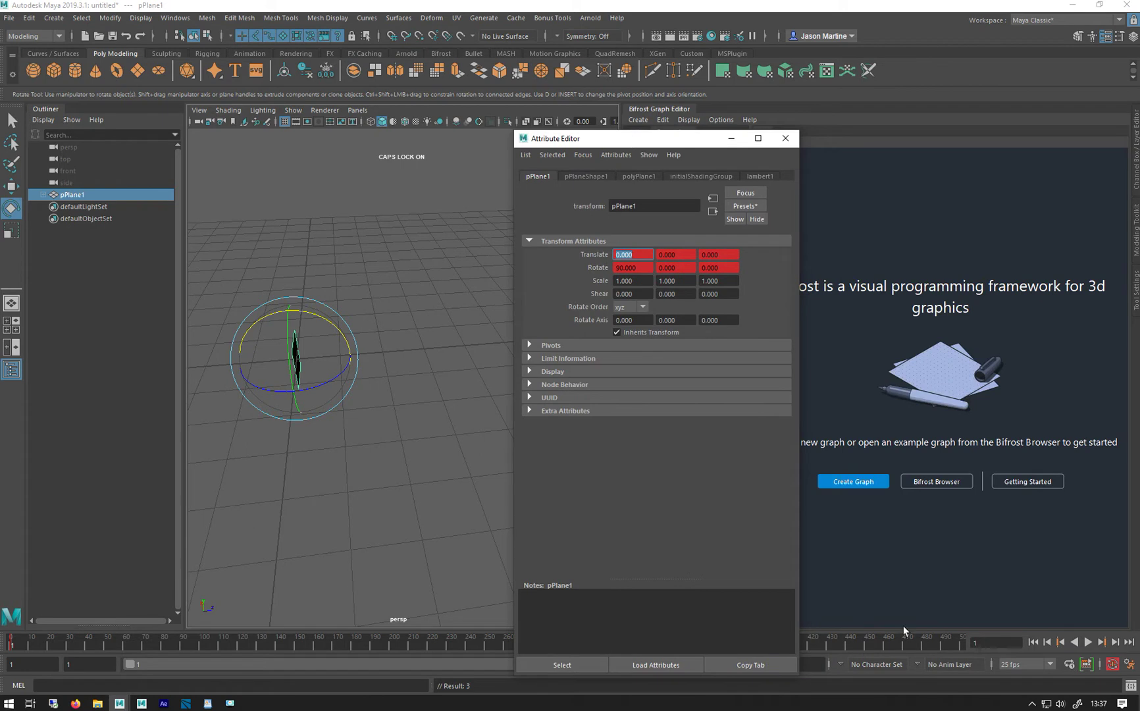
pyautogui.click(994, 641)
pyautogui.write('100')
pyautogui.press('Return')
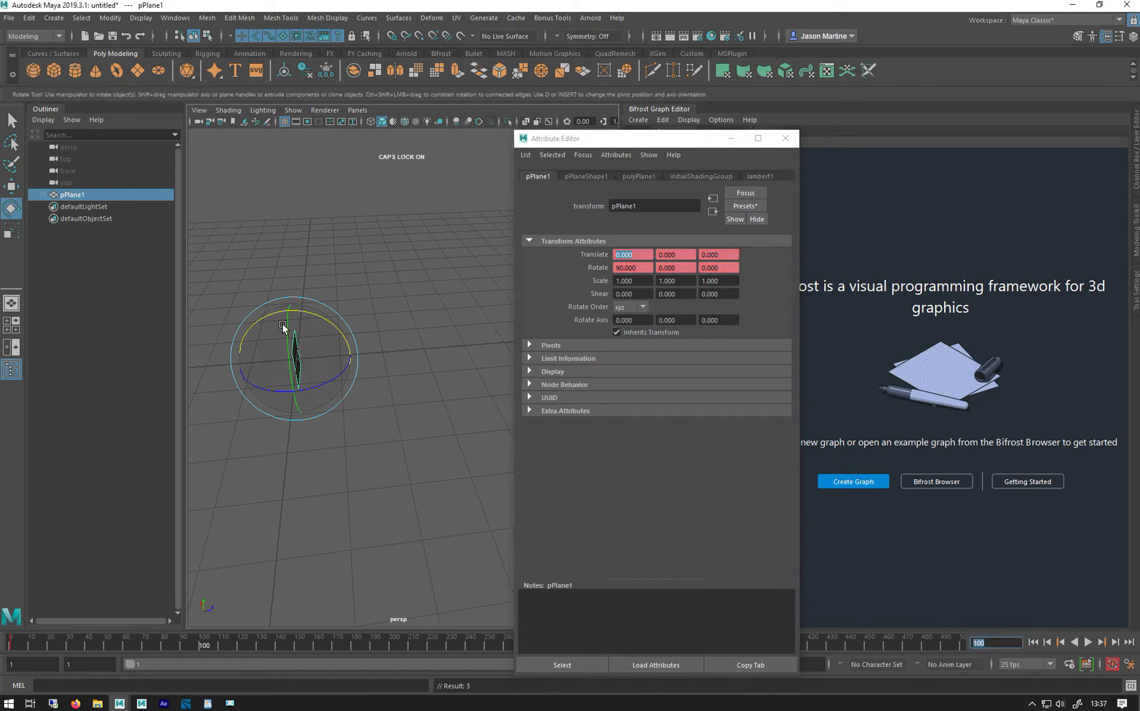
pyautogui.moveTo(285, 327); pyautogui.dragTo(596, 351)
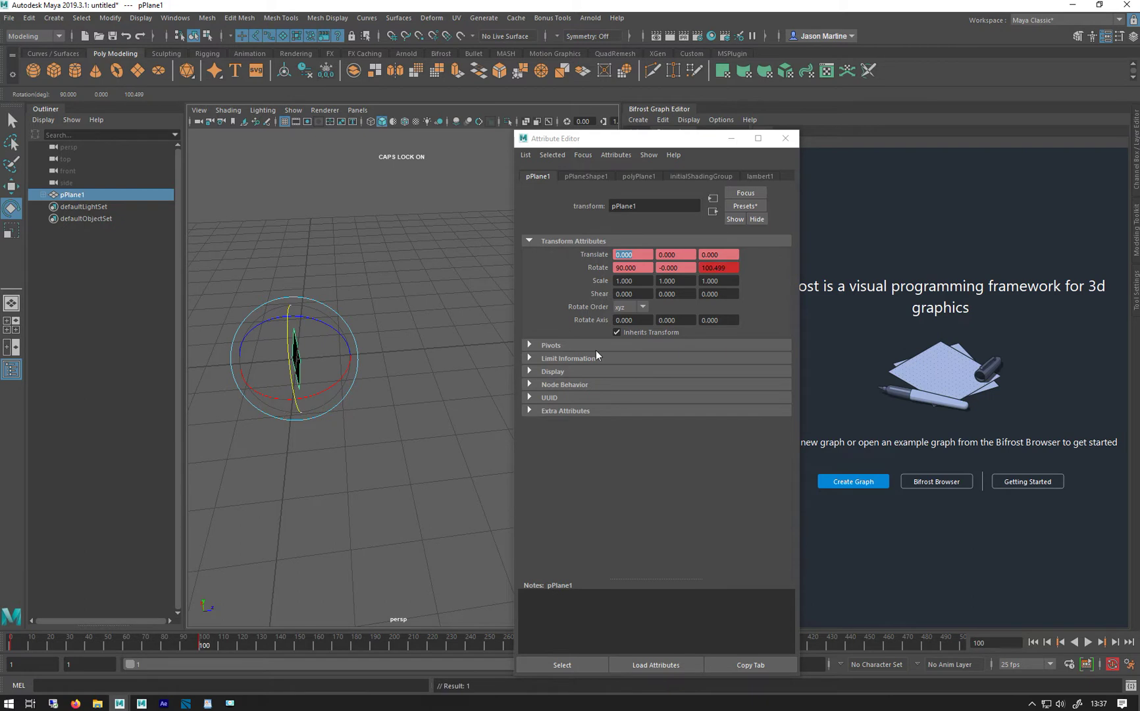
pyautogui.click(724, 267)
pyautogui.write('3')
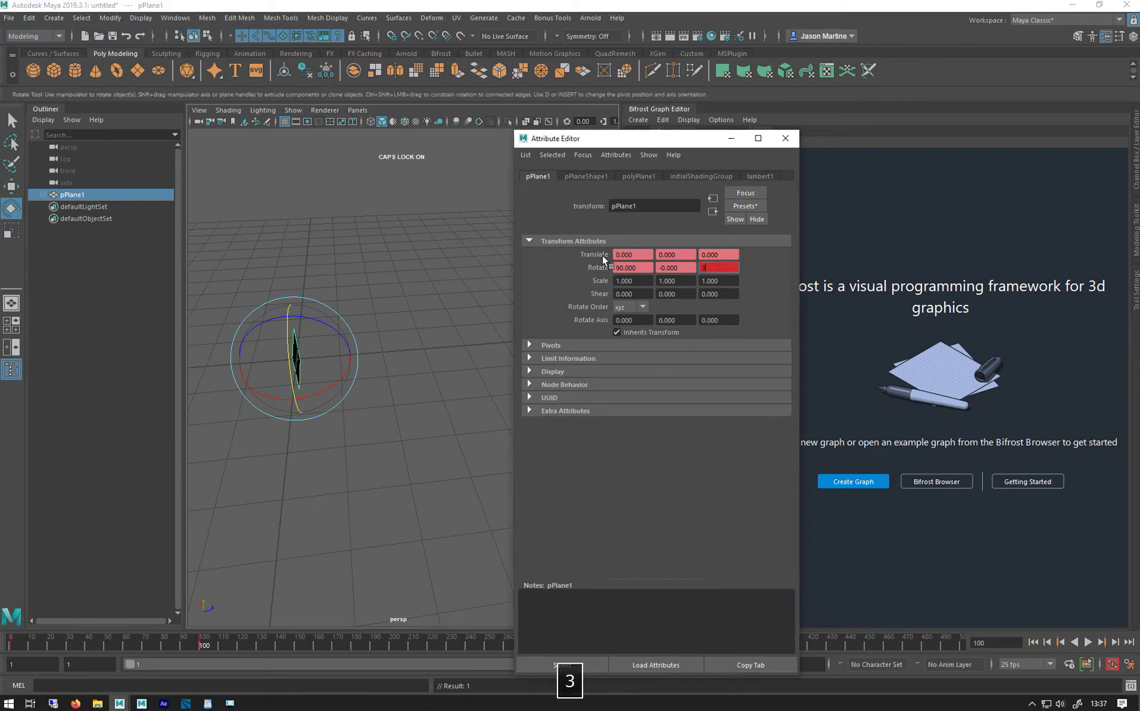
pyautogui.write('600')
pyautogui.press('Return')
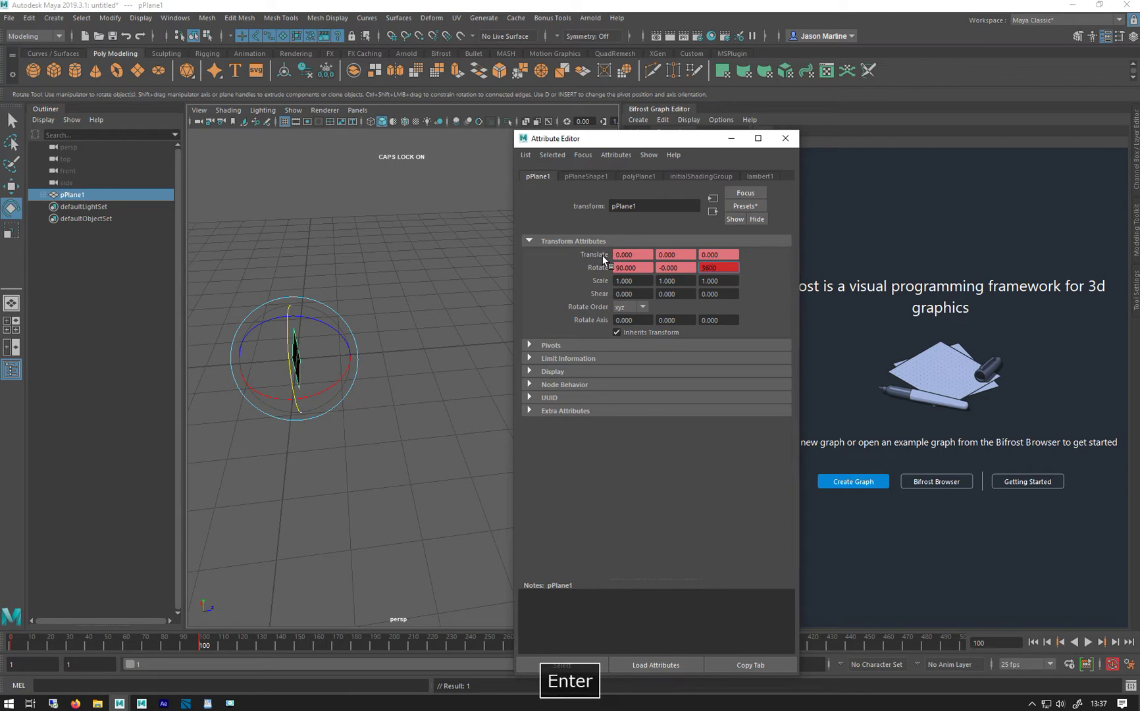
# Step: Play the animation from the start to check the spin, then jump to frame 100
pyautogui.click(1031, 642)
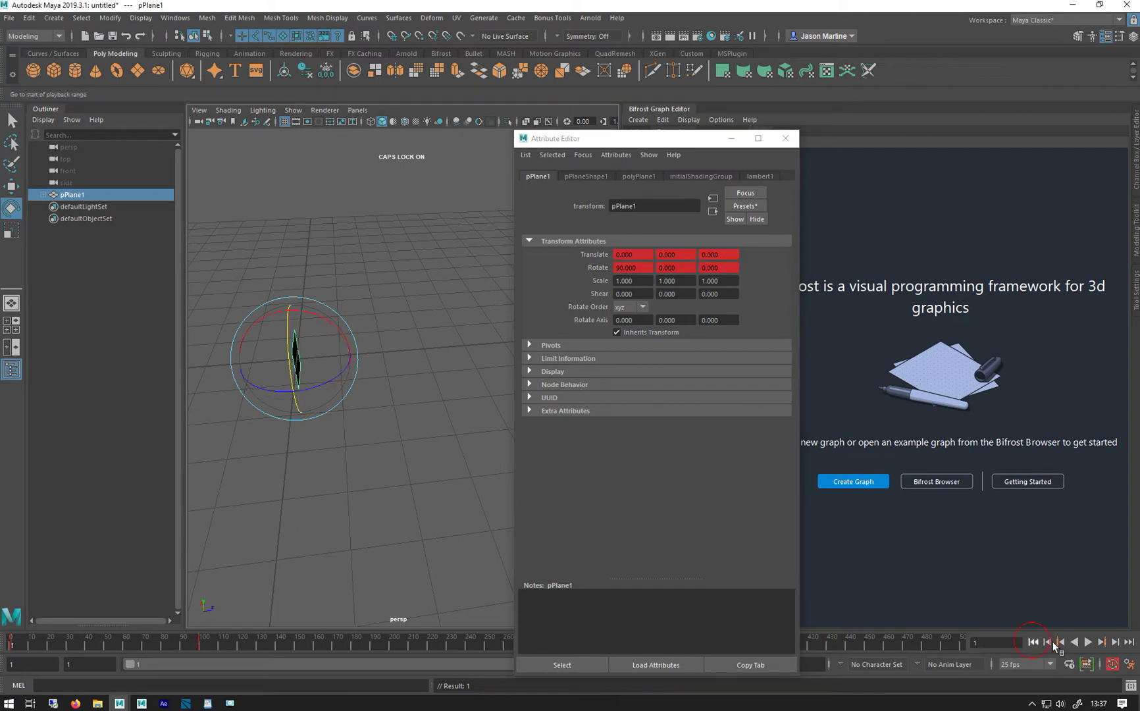
pyautogui.click(1087, 642)
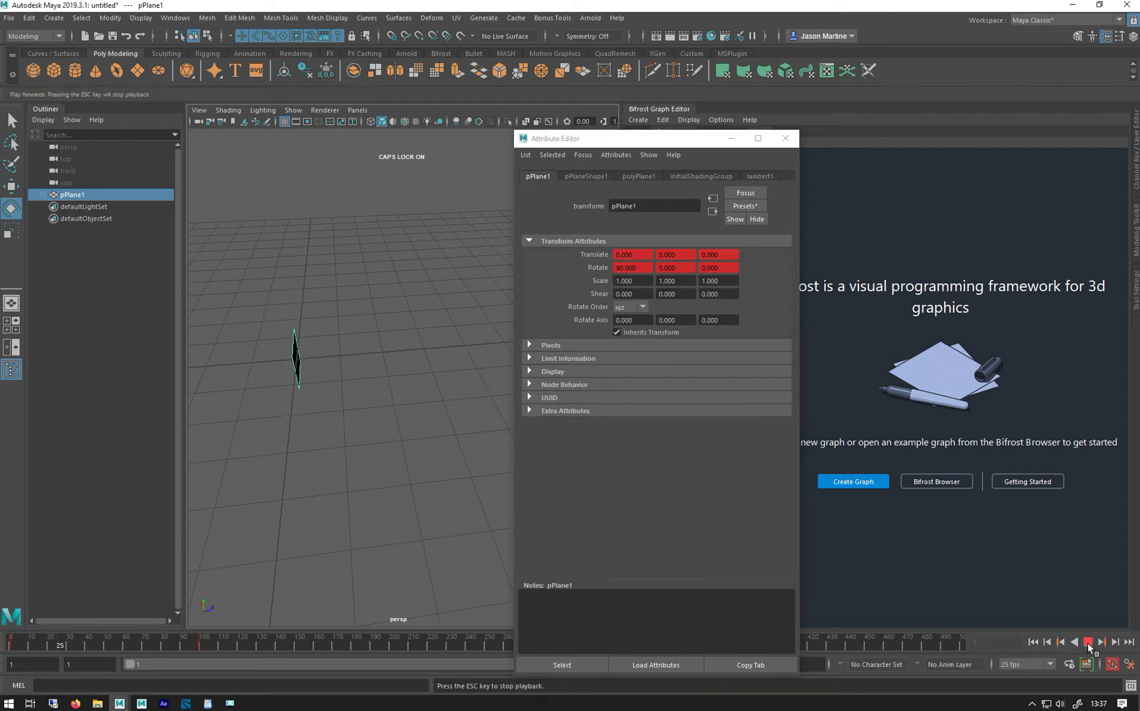
pyautogui.click(1088, 642)
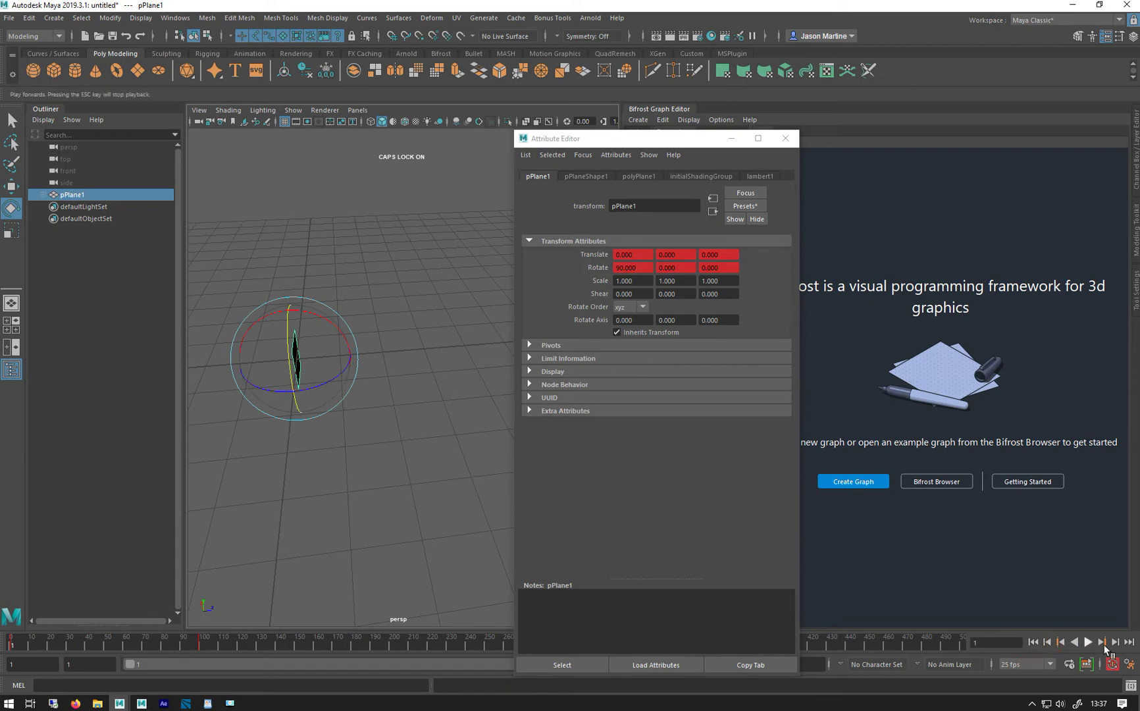
pyautogui.click(1102, 643)
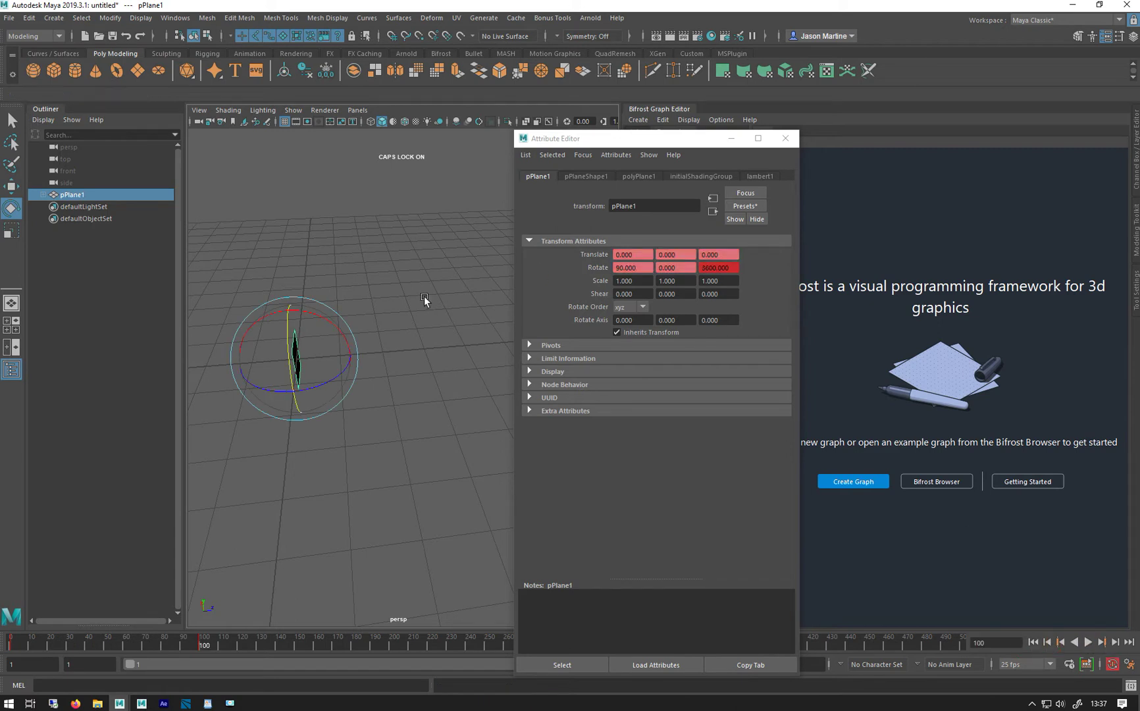
# Step: Move the plane back along Z to -12.443 at frame 1
pyautogui.keyDown('alt'); pyautogui.moveTo(425, 300); pyautogui.dragTo(283, 356); pyautogui.keyUp('alt')
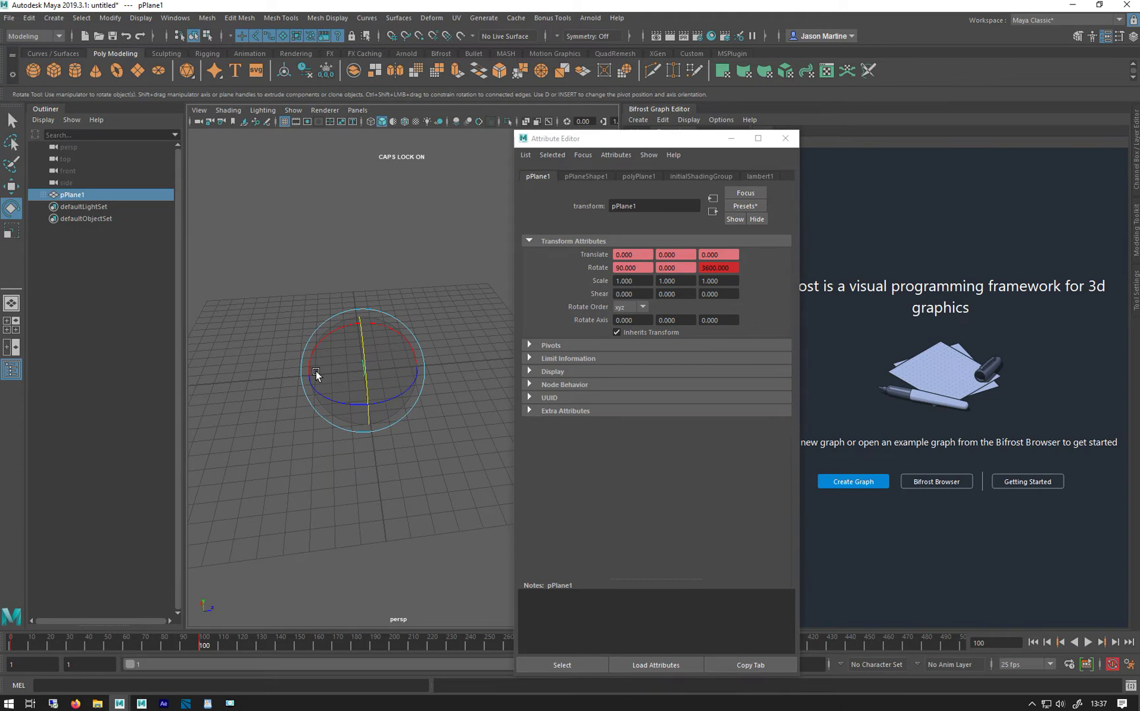
pyautogui.press('w')
pyautogui.moveTo(411, 372); pyautogui.dragTo(583, 345)
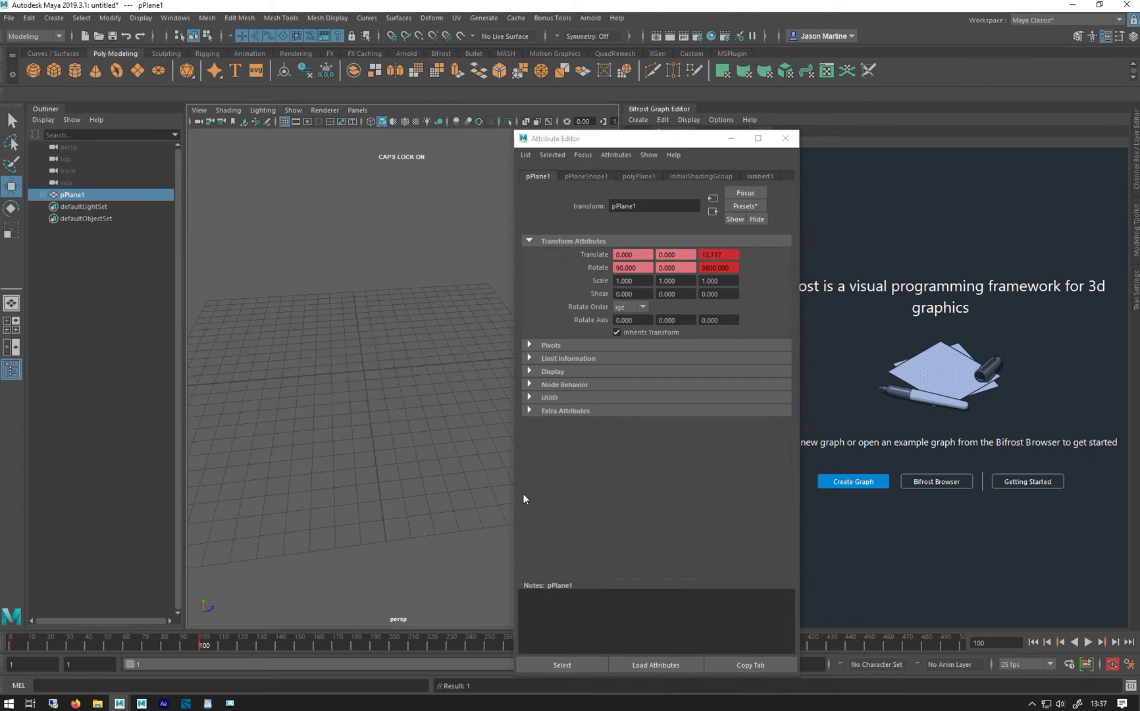
pyautogui.click(1030, 642)
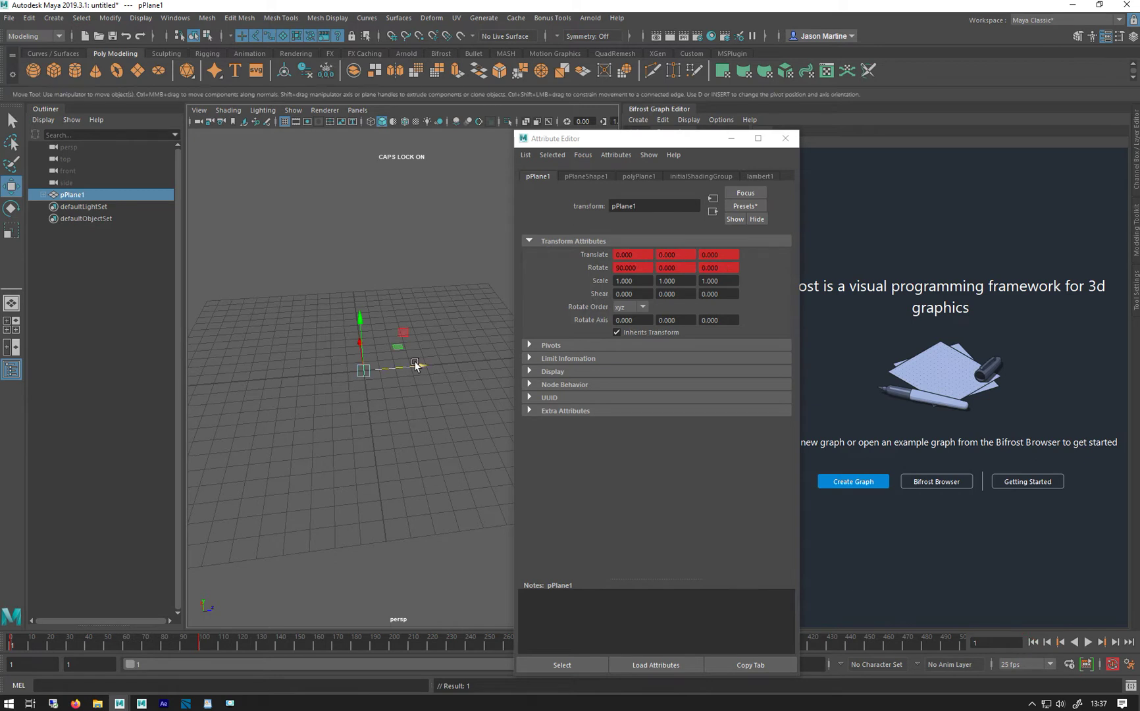
pyautogui.moveTo(416, 366); pyautogui.dragTo(267, 379)
pyautogui.keyDown('alt'); pyautogui.moveTo(318, 453); pyautogui.dragTo(263, 412); pyautogui.keyUp('alt')
# Step: Shift the attribute window aside and play the animation to preview the motion
pyautogui.moveTo(620, 145); pyautogui.dragTo(732, 146)
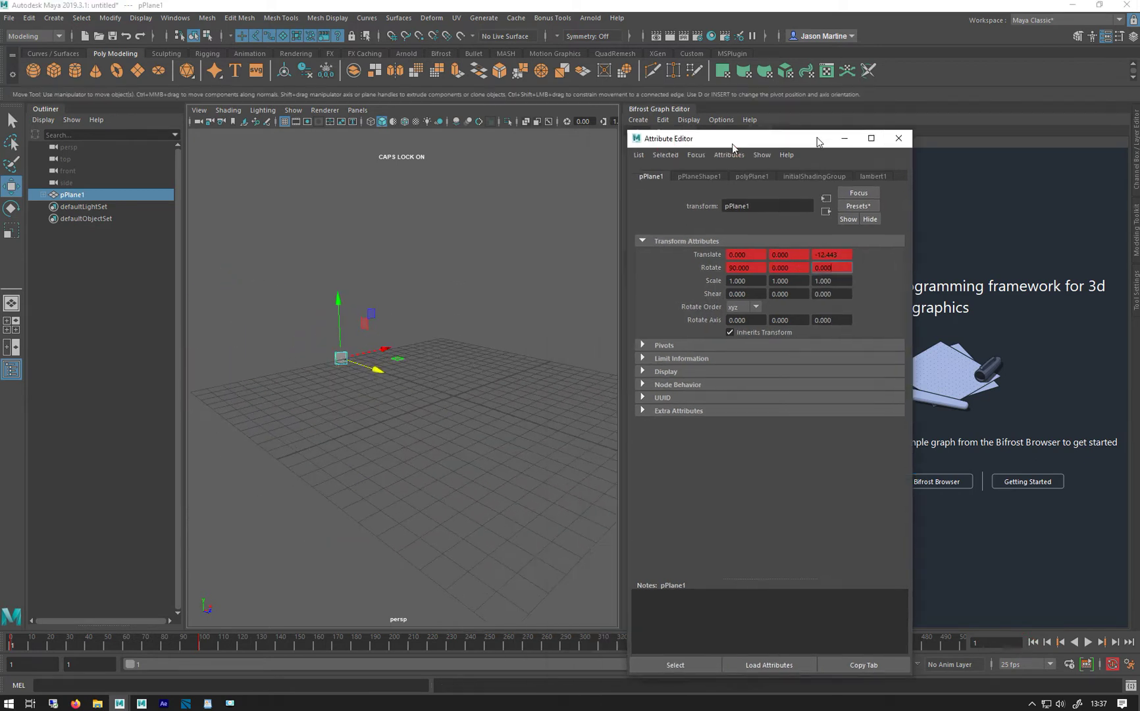
pyautogui.moveTo(818, 142); pyautogui.dragTo(898, 137)
pyautogui.keyDown('alt'); pyautogui.moveTo(401, 369); pyautogui.dragTo(308, 371); pyautogui.keyUp('alt')
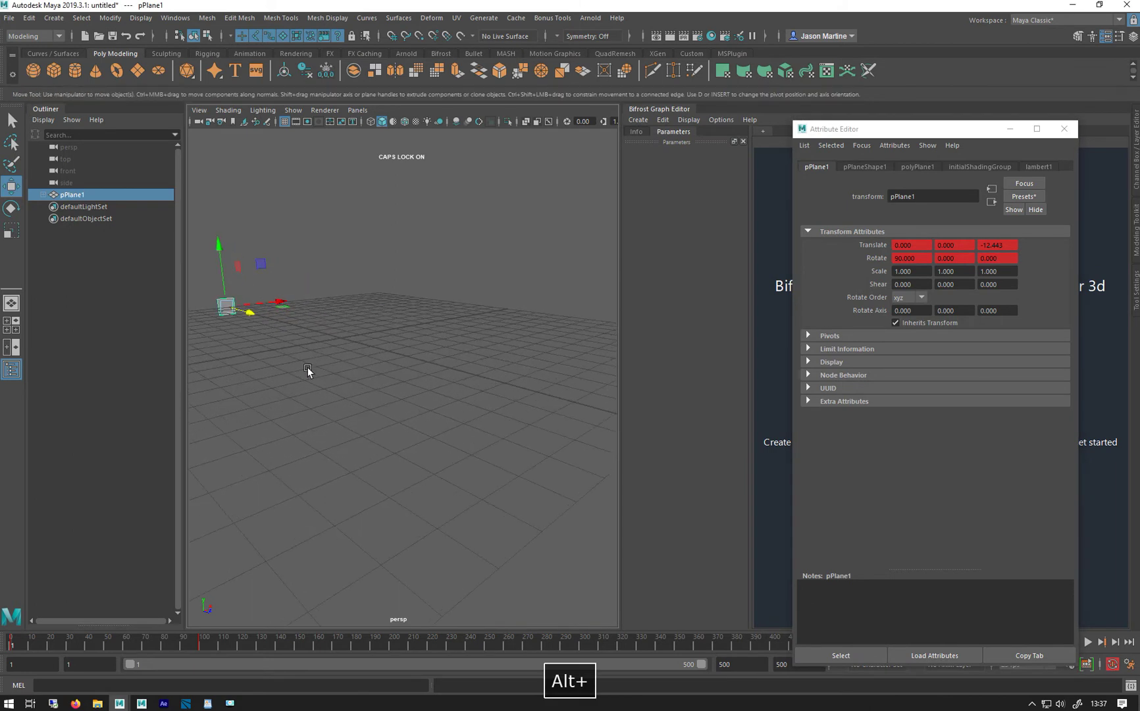
pyautogui.click(1088, 644)
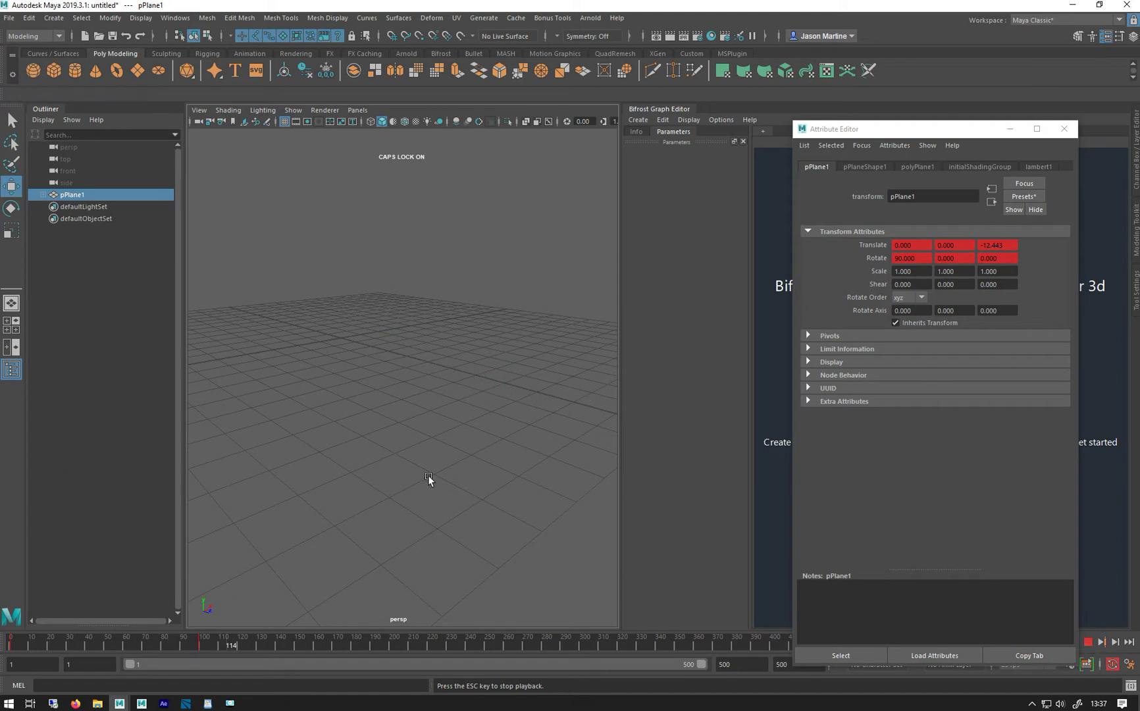
pyautogui.keyDown('alt'); pyautogui.moveTo(376, 470); pyautogui.dragTo(711, 581); pyautogui.keyUp('alt')
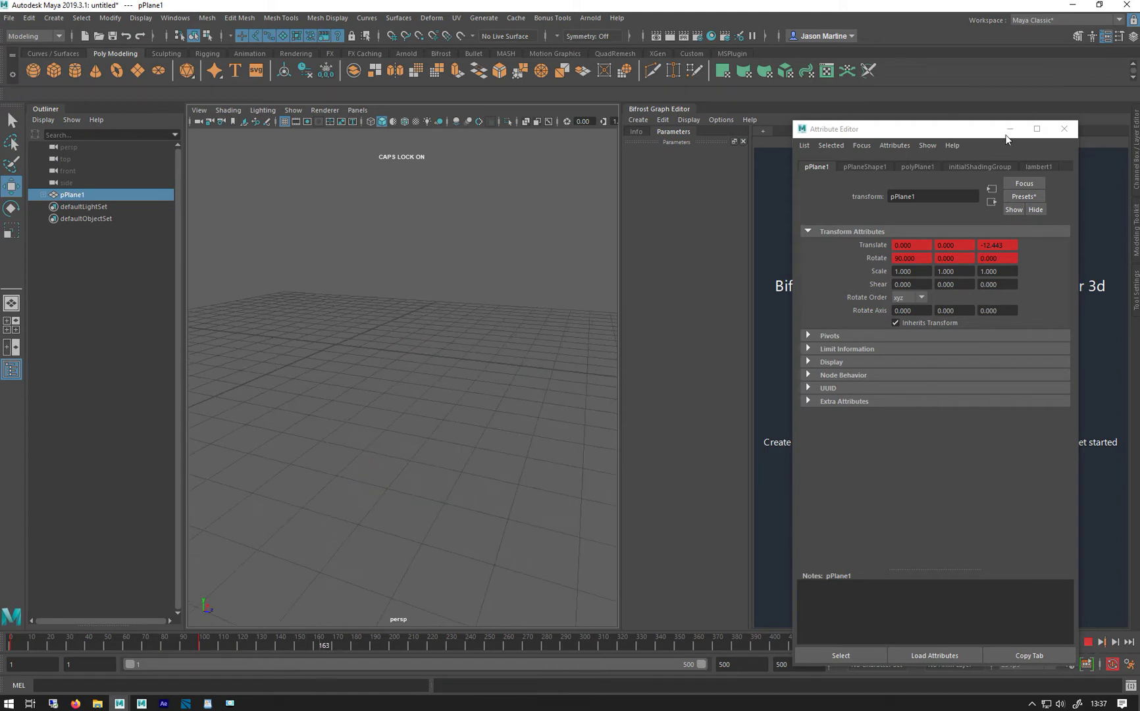
# Step: Close the attribute window, stop playback, and set the playback end time to 100
pyautogui.click(1064, 129)
pyautogui.click(1088, 642)
pyautogui.click(731, 664)
pyautogui.write('100')
pyautogui.press('Return')
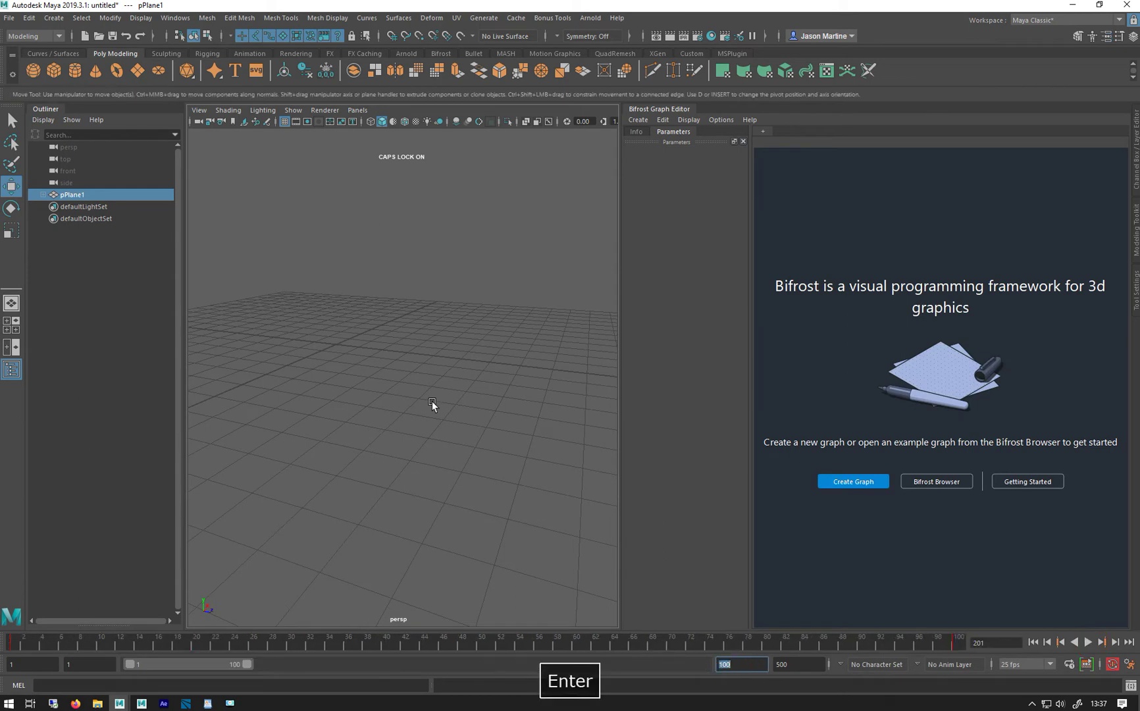
pyautogui.keyDown('alt'); pyautogui.moveTo(392, 357); pyautogui.dragTo(240, 301); pyautogui.keyUp('alt')
# Step: Deselect the plane and create a new Bifrost graph, bifrostGraph1
pyautogui.click(240, 301)
pyautogui.click(854, 482)
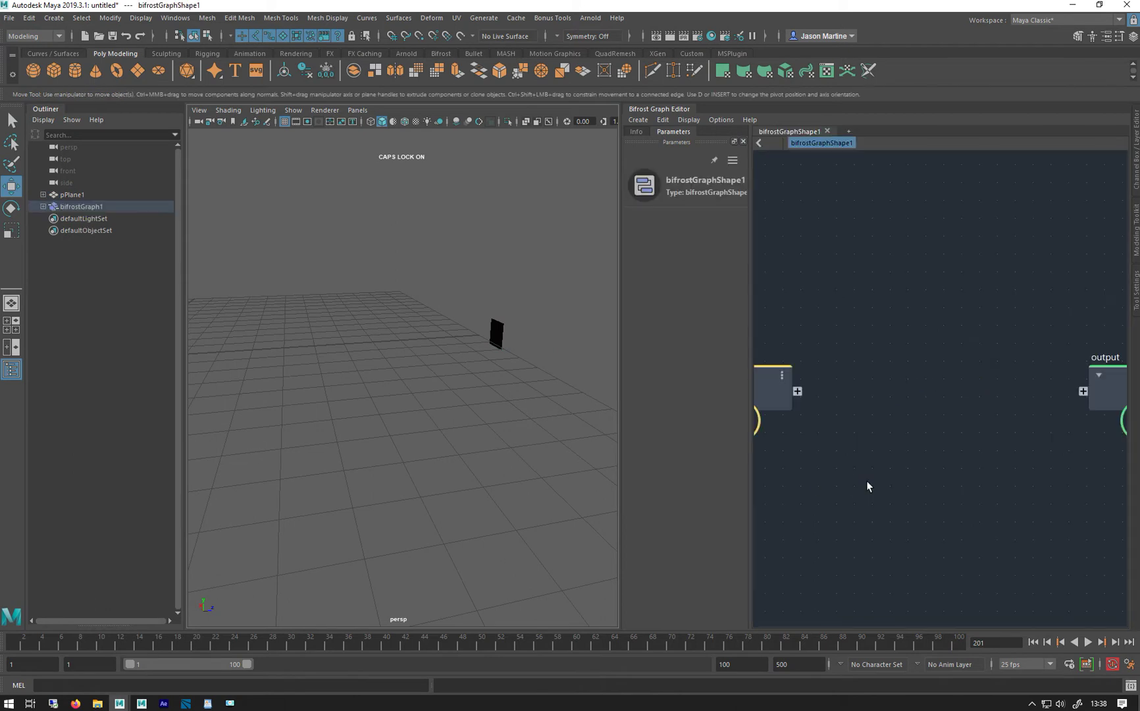
pyautogui.click(43, 207)
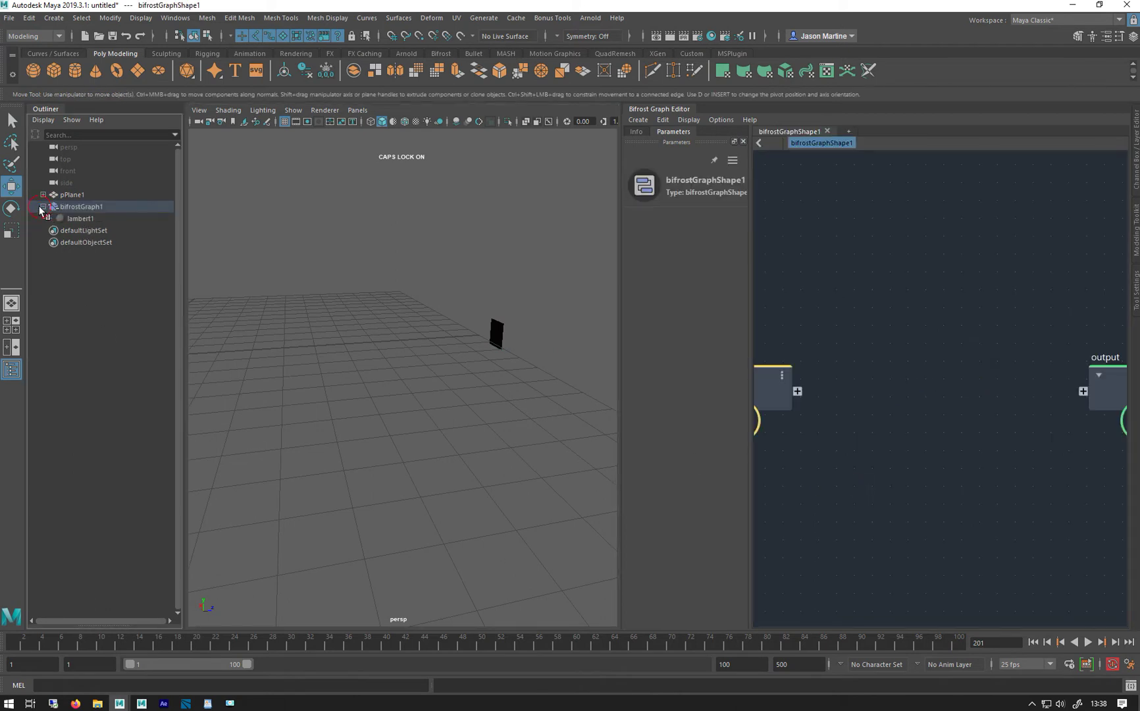
pyautogui.click(42, 207)
# Step: Bring pPlane1 into the graph as a pPlaneShape1 input node and widen the graph editor
pyautogui.moveTo(813, 284); pyautogui.dragTo(839, 280)
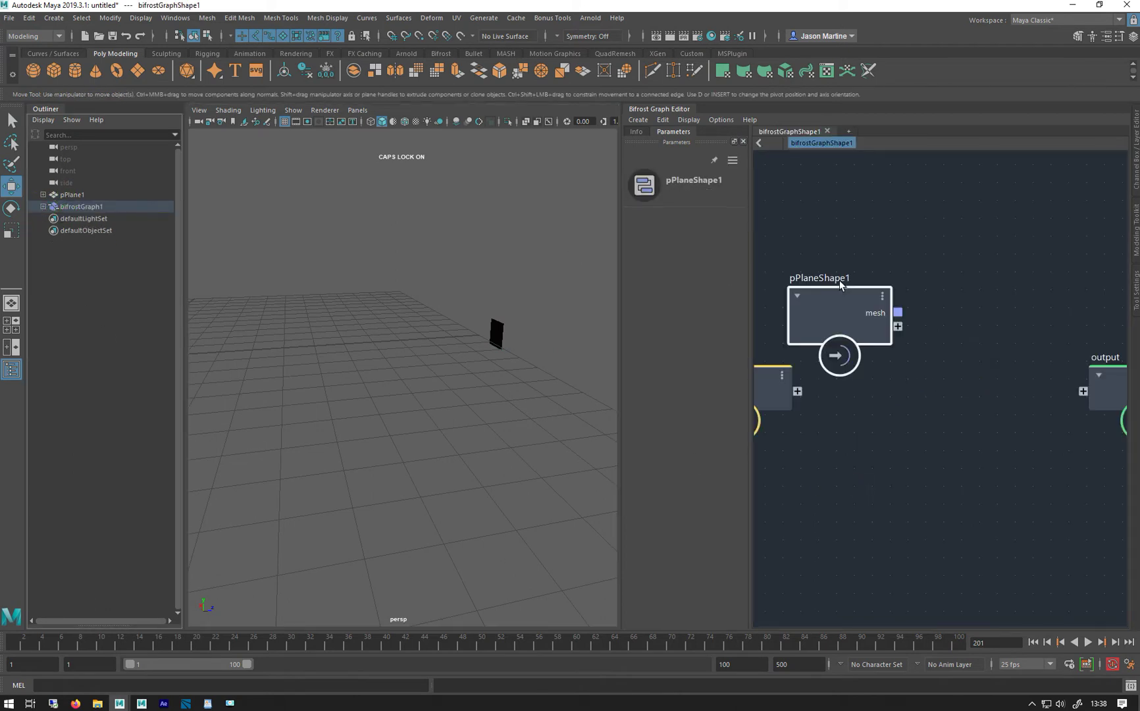
pyautogui.keyDown('alt'); pyautogui.moveTo(895, 369); pyautogui.dragTo(738, 399, button='middle'); pyautogui.keyUp('alt')
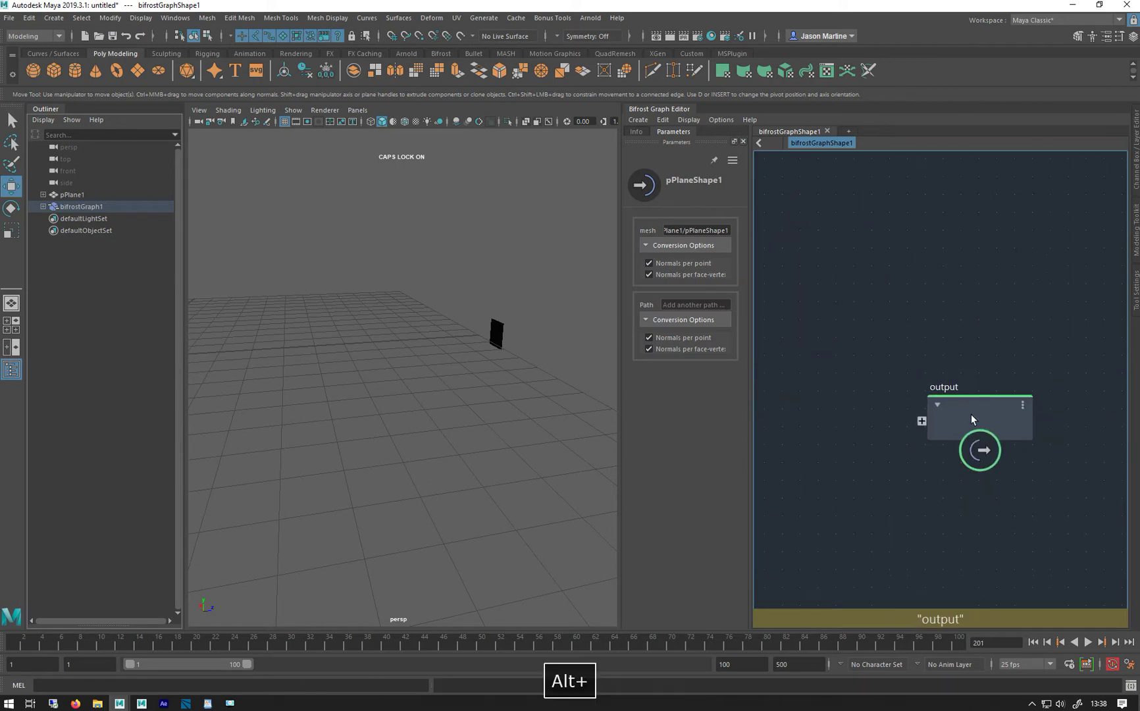
pyautogui.keyDown('alt'); pyautogui.moveTo(922, 404); pyautogui.dragTo(1039, 329, button='middle'); pyautogui.keyUp('alt')
pyautogui.click(1116, 359)
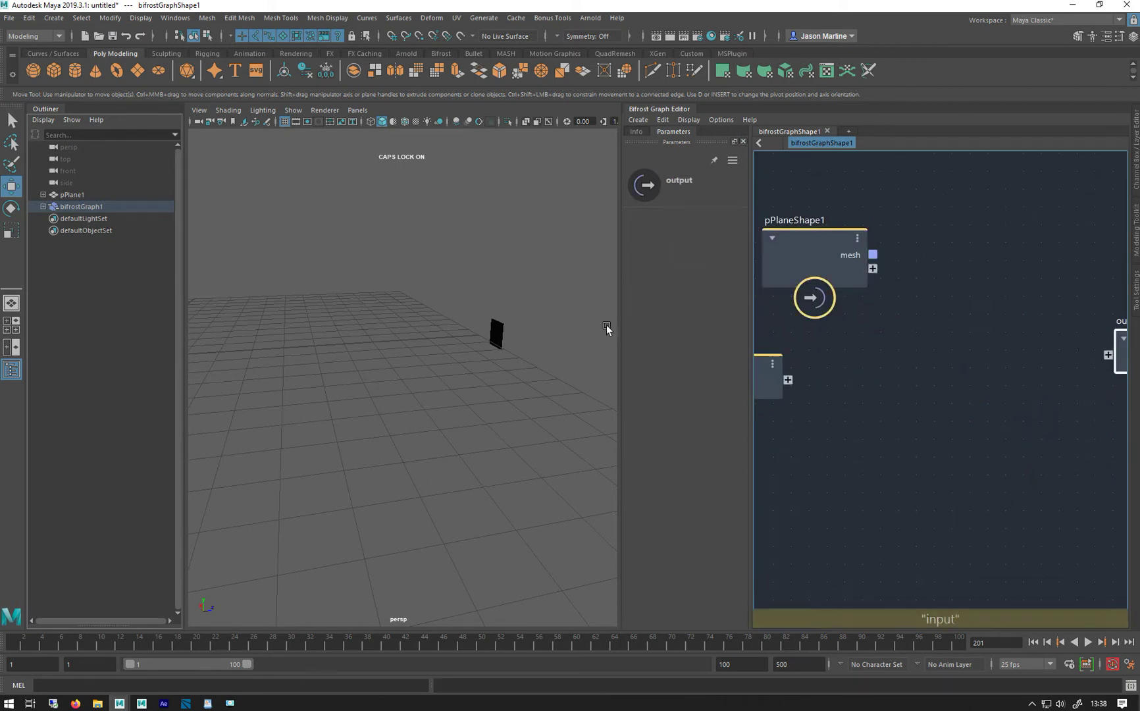
pyautogui.moveTo(619, 325); pyautogui.dragTo(457, 325)
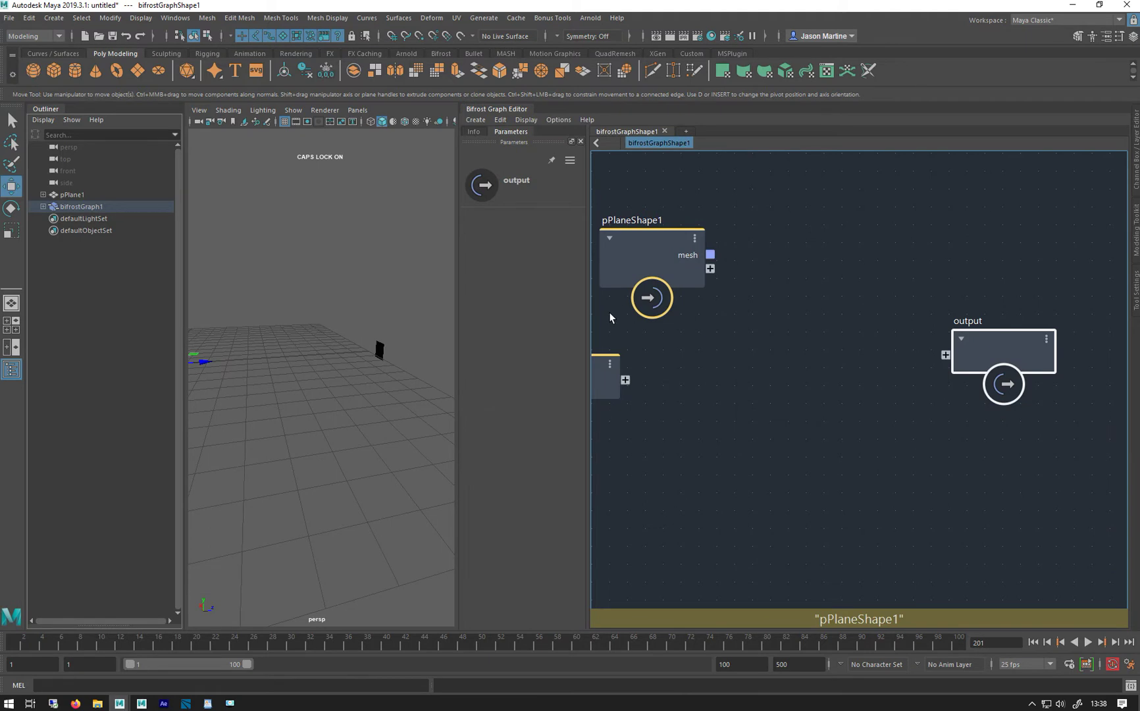
# Step: Switch the plane to vertex mode and select all four vertices
pyautogui.rightClick(349, 343)
pyautogui.click(376, 347)
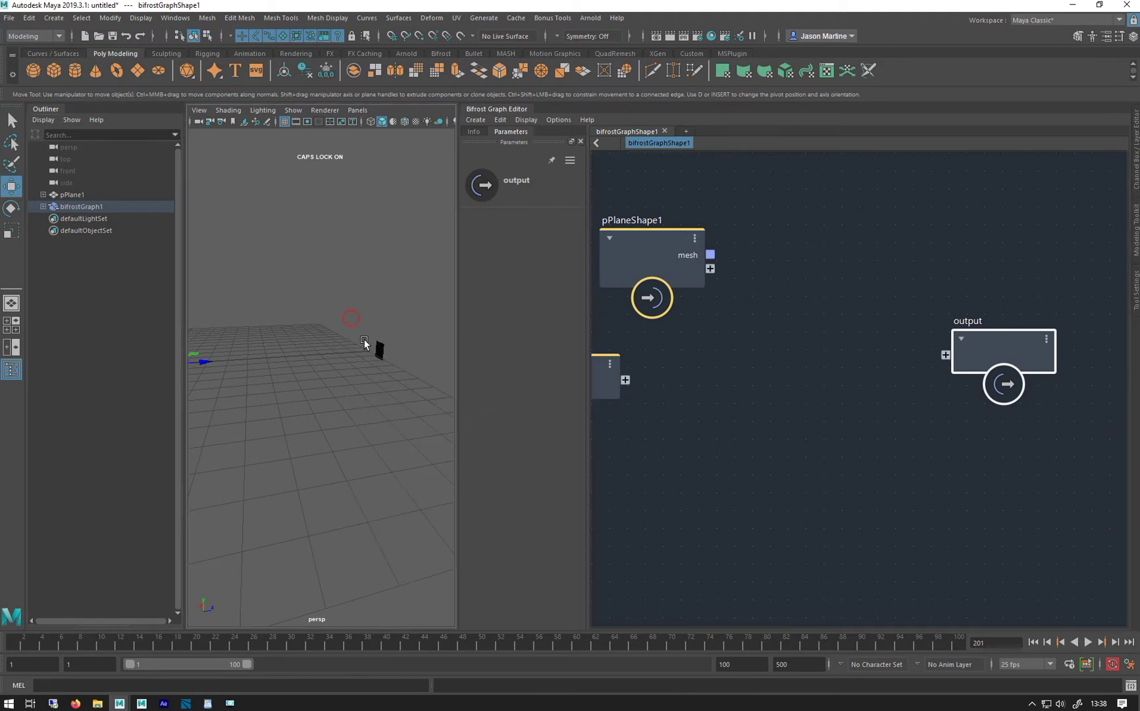
pyautogui.rightClick(315, 346)
pyautogui.click(325, 341)
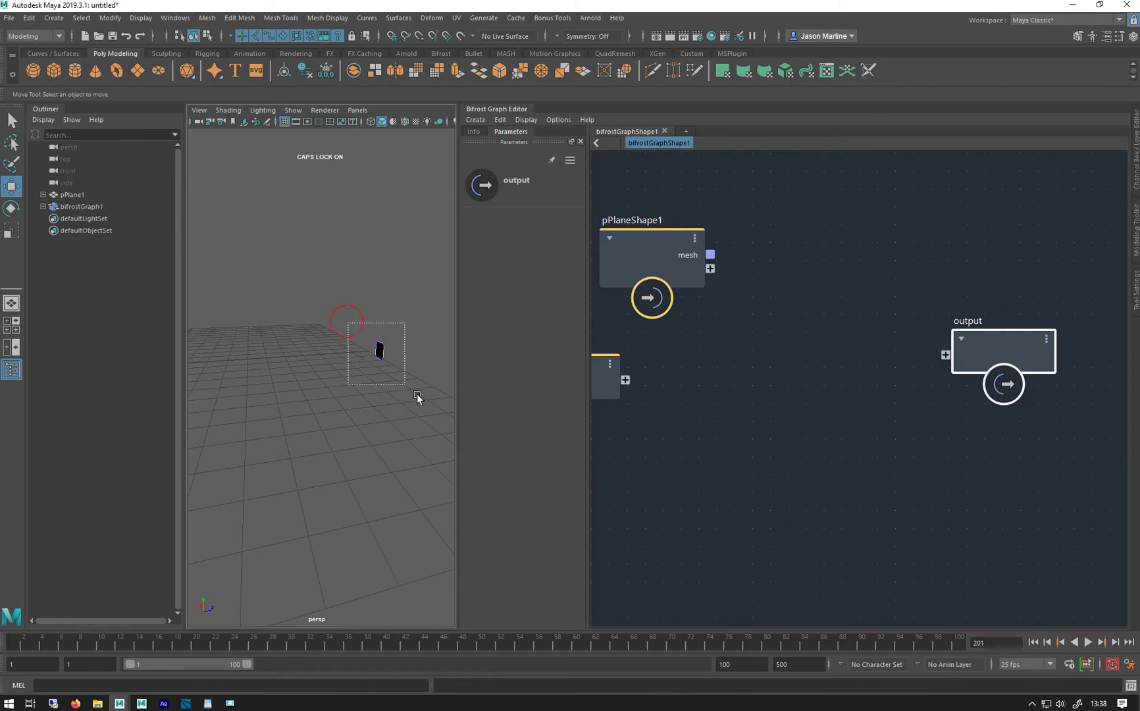
pyautogui.moveTo(416, 394); pyautogui.dragTo(416, 394)
# Step: Frame the plane and rearrange the output and pPlaneShape1 nodes in the graph
pyautogui.press('f')
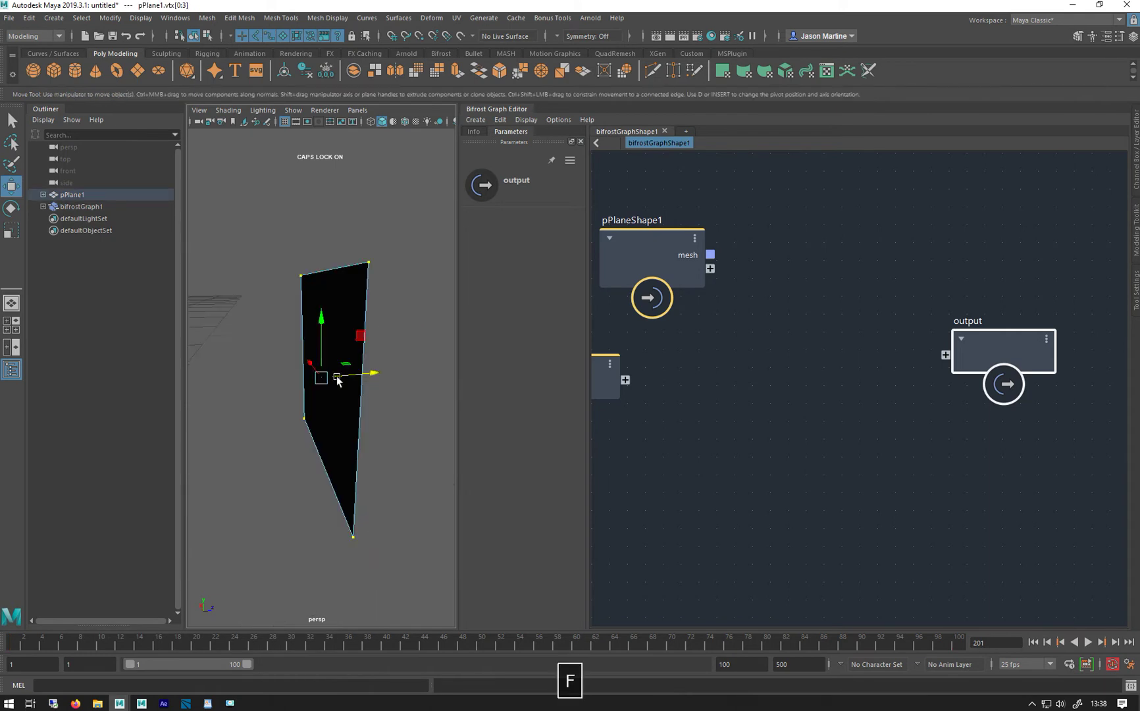
pyautogui.keyDown('alt'); pyautogui.moveTo(273, 388); pyautogui.dragTo(239, 409); pyautogui.keyUp('alt')
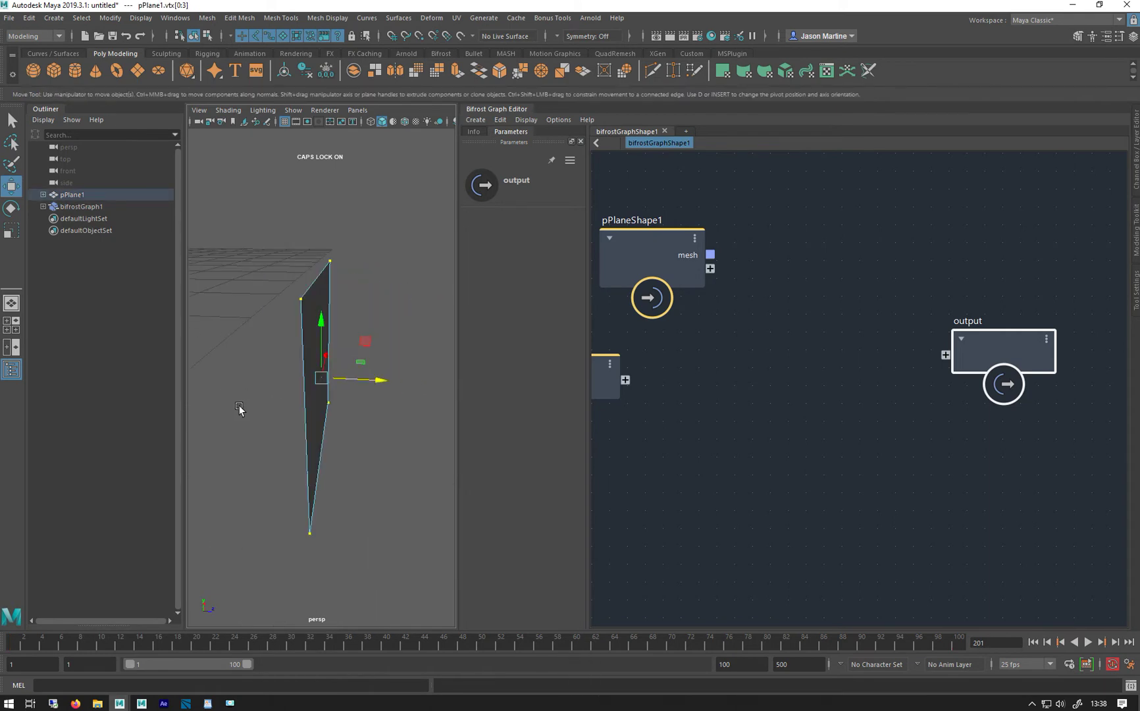
pyautogui.moveTo(1033, 346); pyautogui.dragTo(1092, 314)
pyautogui.moveTo(662, 254); pyautogui.dragTo(694, 247)
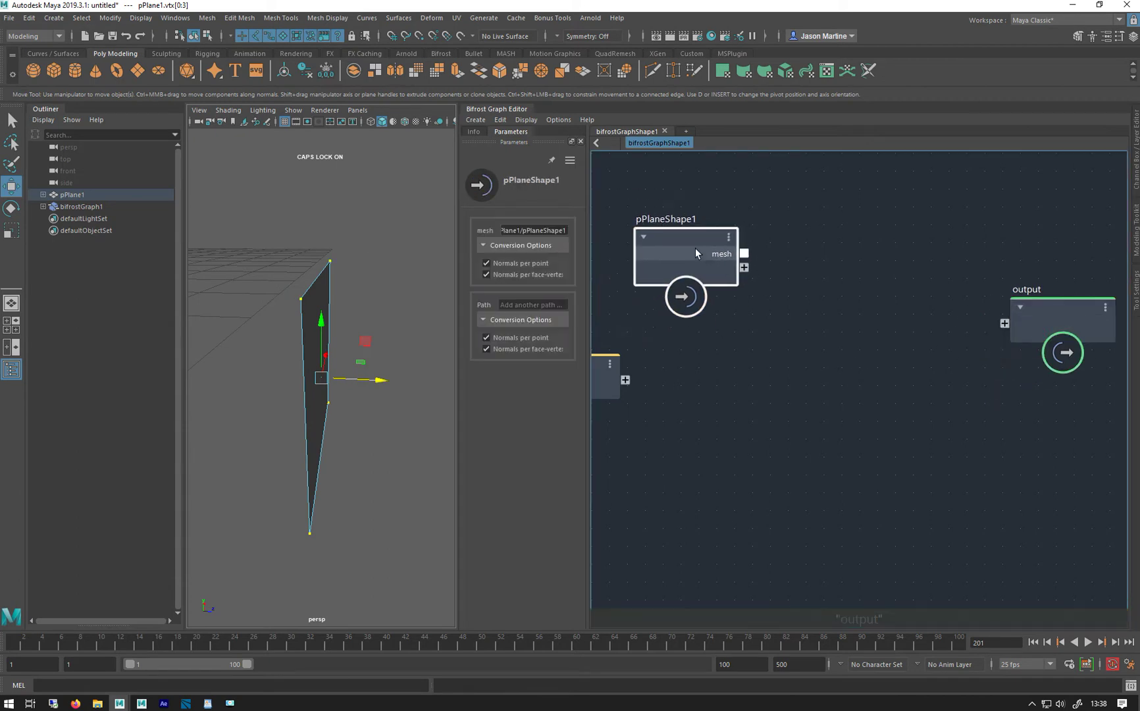
pyautogui.click(823, 370)
# Step: Add a get_point_position node via 'GPP' search and wire the plane's mesh into its geometry
pyautogui.press('Tab')
pyautogui.write('GPP')
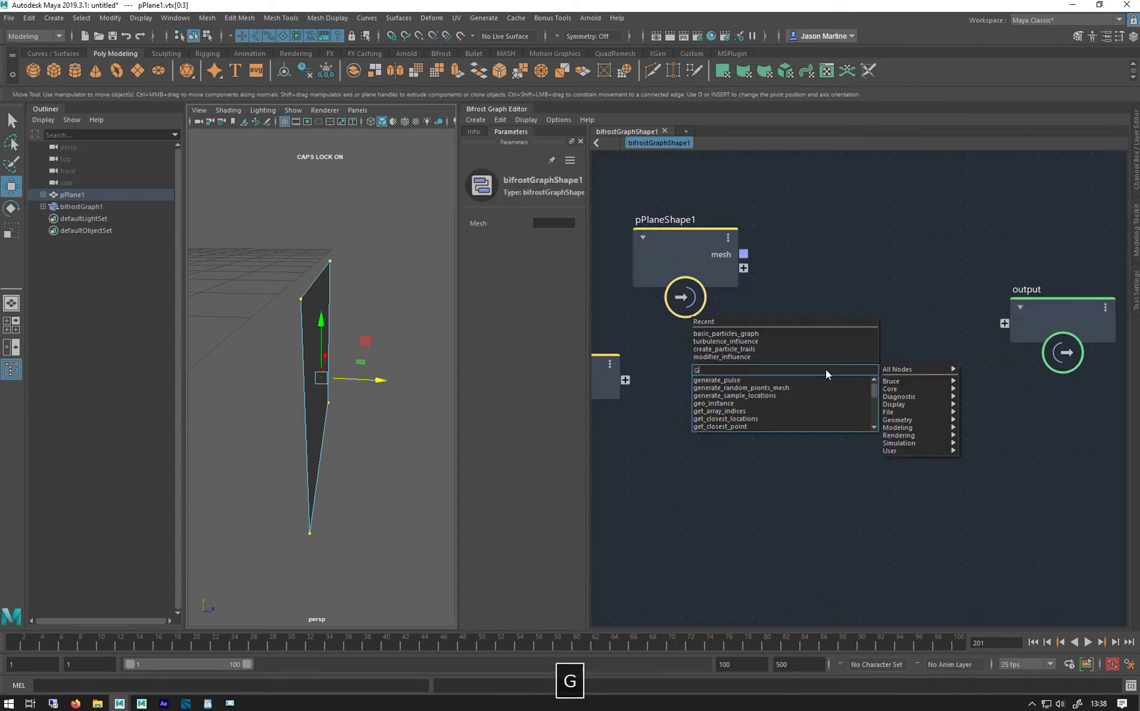
pyautogui.click(757, 387)
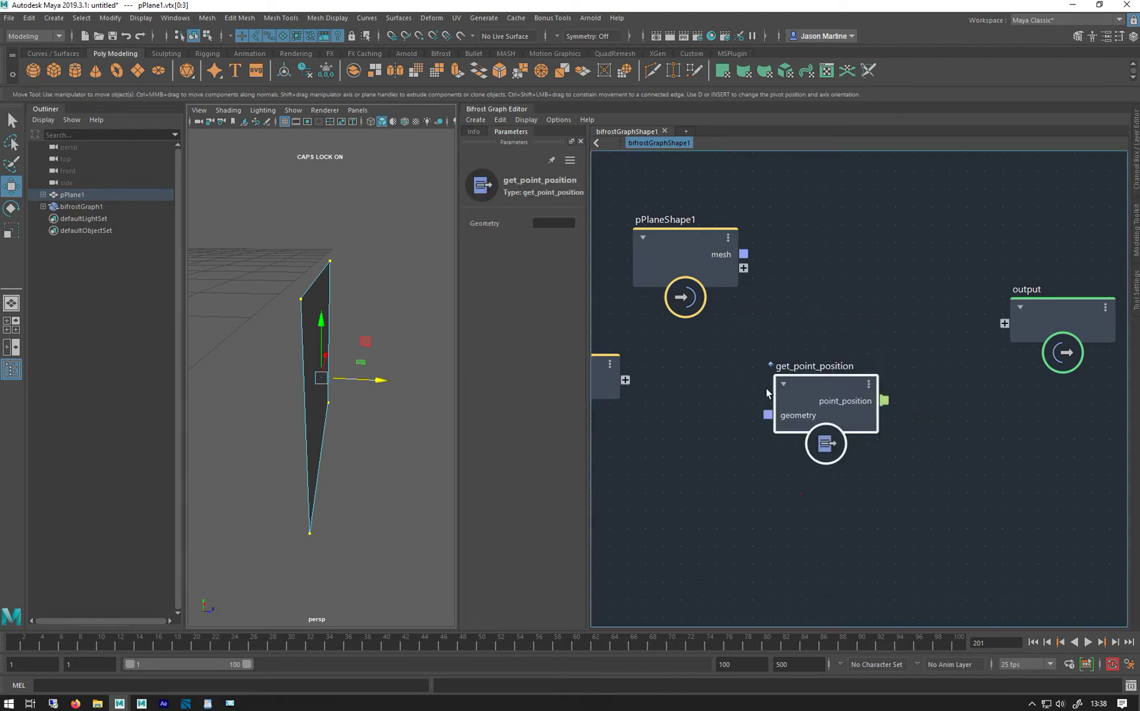
pyautogui.moveTo(795, 379); pyautogui.dragTo(813, 222)
pyautogui.moveTo(799, 268); pyautogui.dragTo(783, 260)
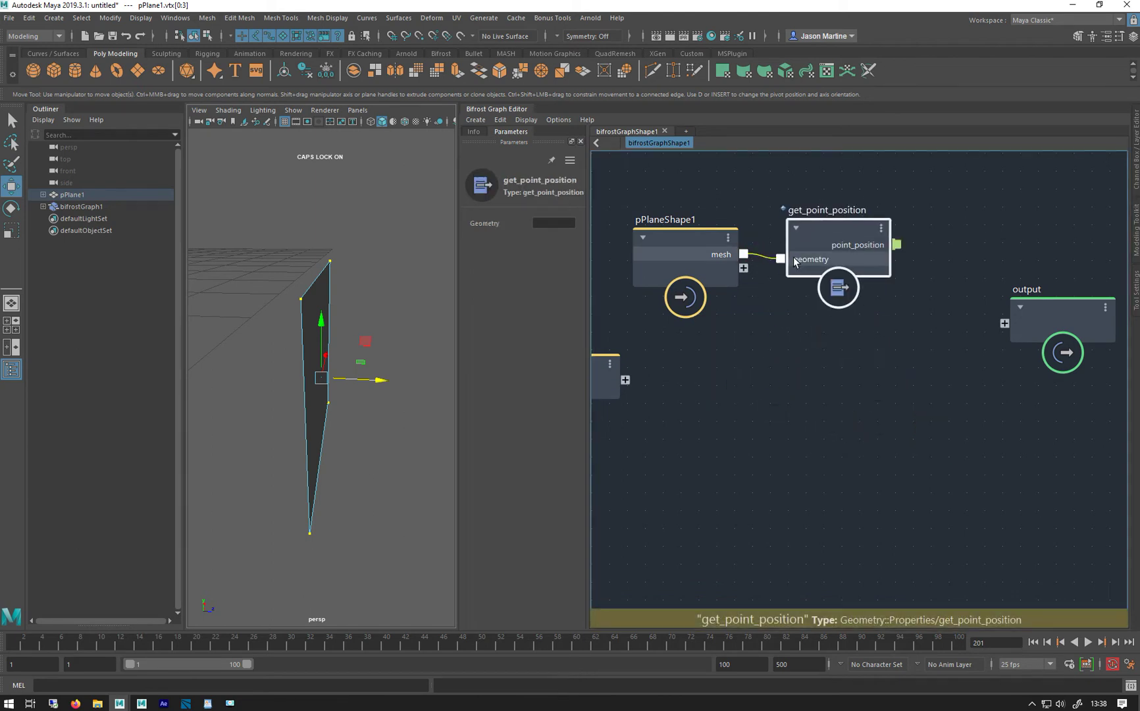
# Step: Add a construct_points node via 'CON' search
pyautogui.press('Tab')
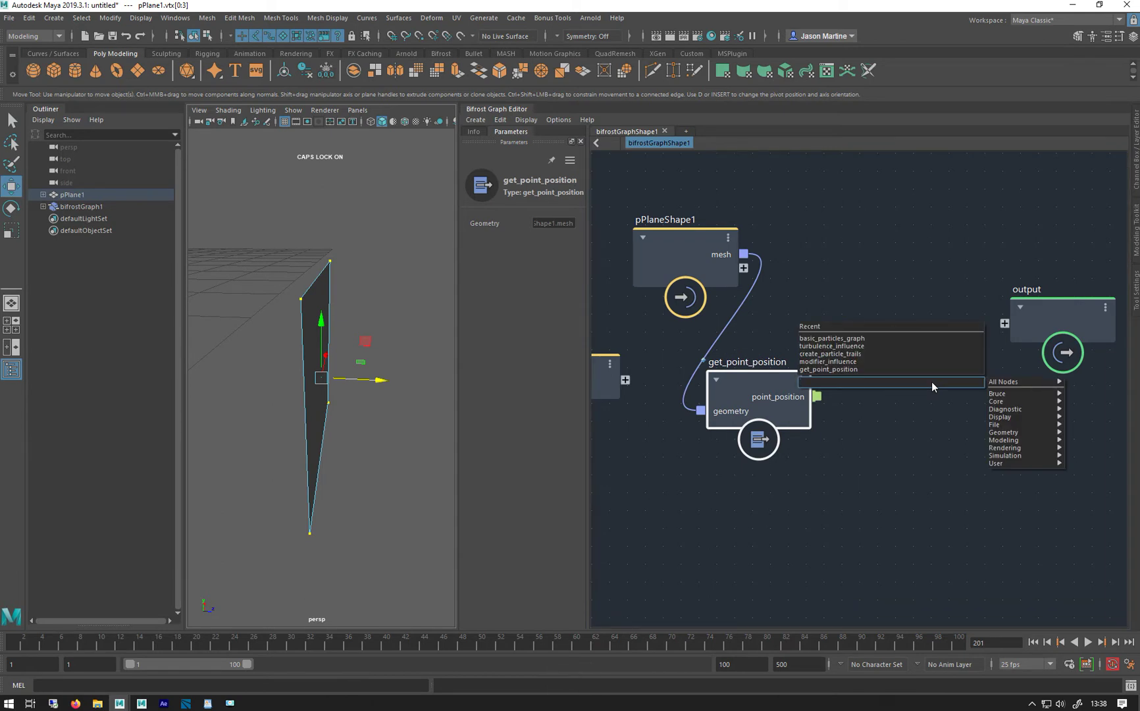
pyautogui.write('CON')
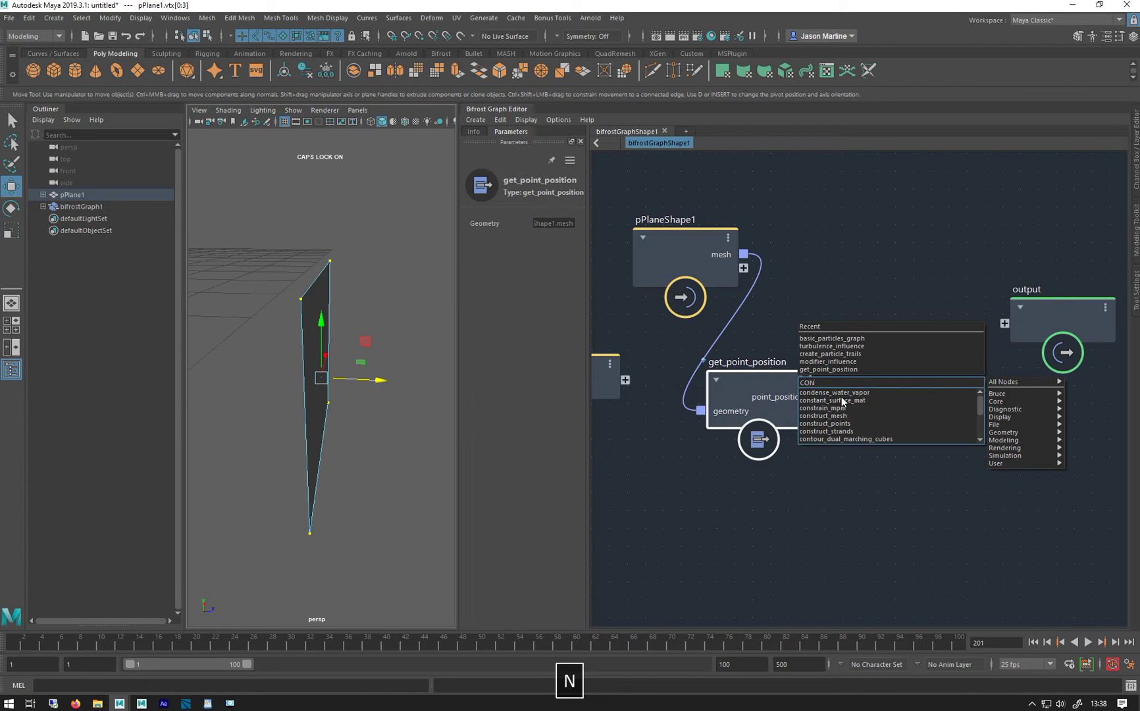
pyautogui.click(839, 423)
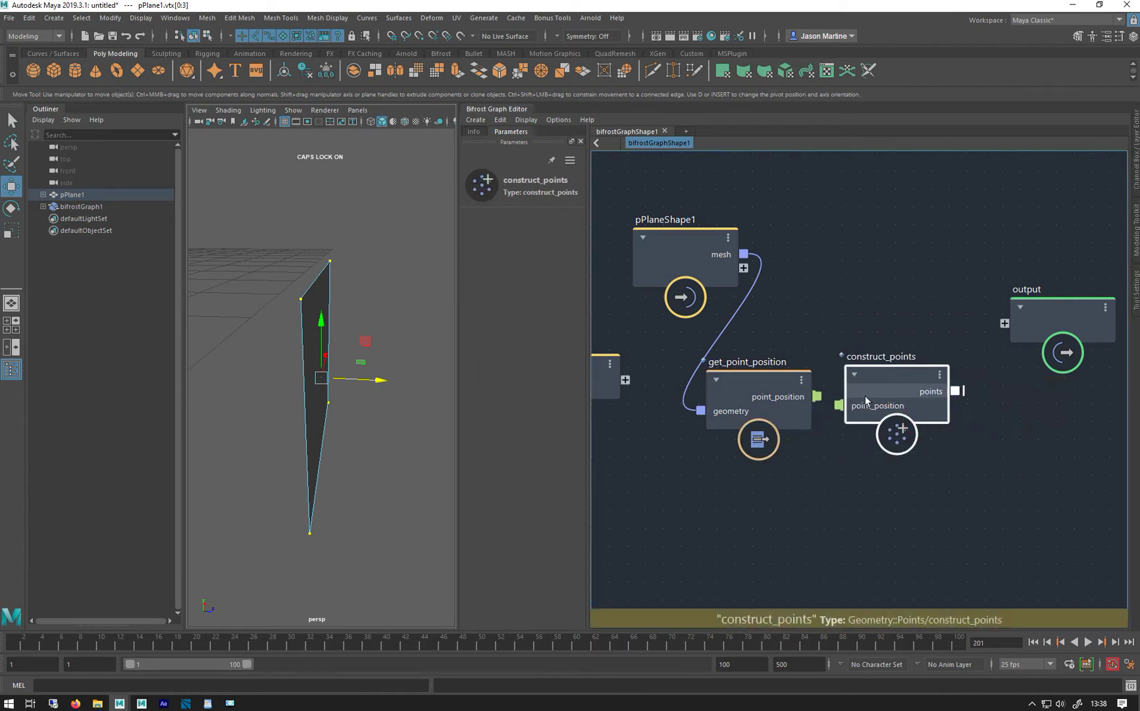
# Step: Wire point_position into construct_points and construct_points' points into the output node
pyautogui.moveTo(838, 404); pyautogui.dragTo(816, 396)
pyautogui.moveTo(861, 293); pyautogui.dragTo(796, 282, button='middle')
pyautogui.moveTo(969, 285); pyautogui.dragTo(969, 236)
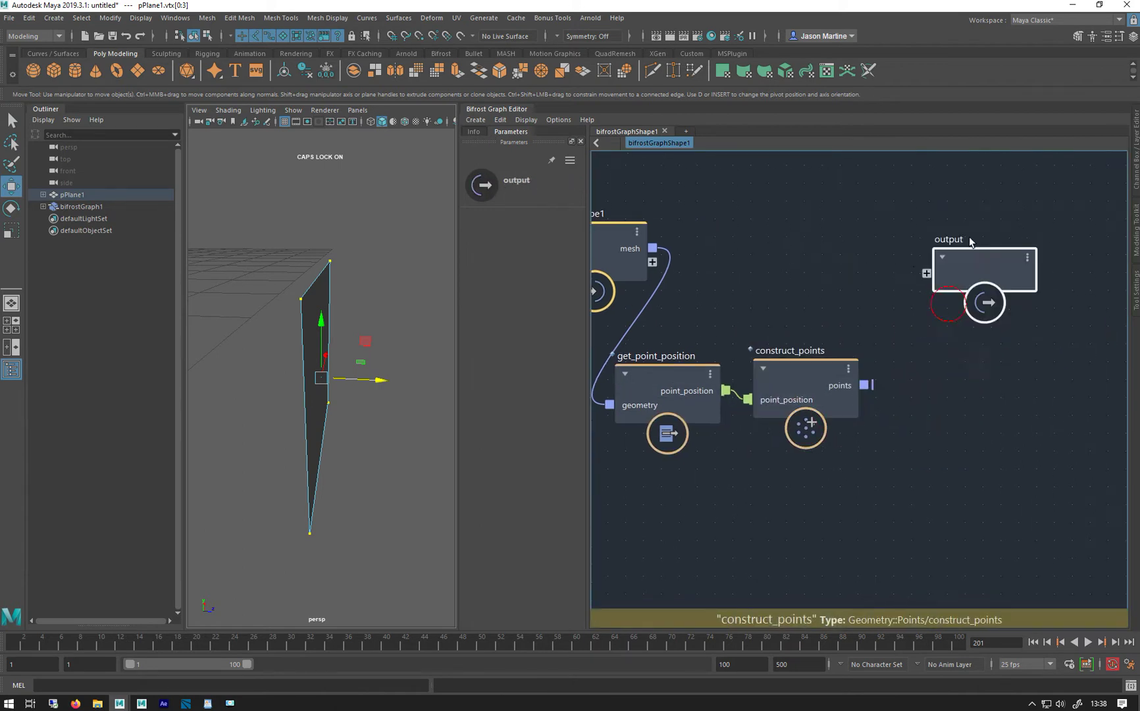
pyautogui.moveTo(805, 369); pyautogui.dragTo(936, 254)
# Step: Hide pPlane1 with Ctrl+H and select bifrostGraph1
pyautogui.click(372, 275)
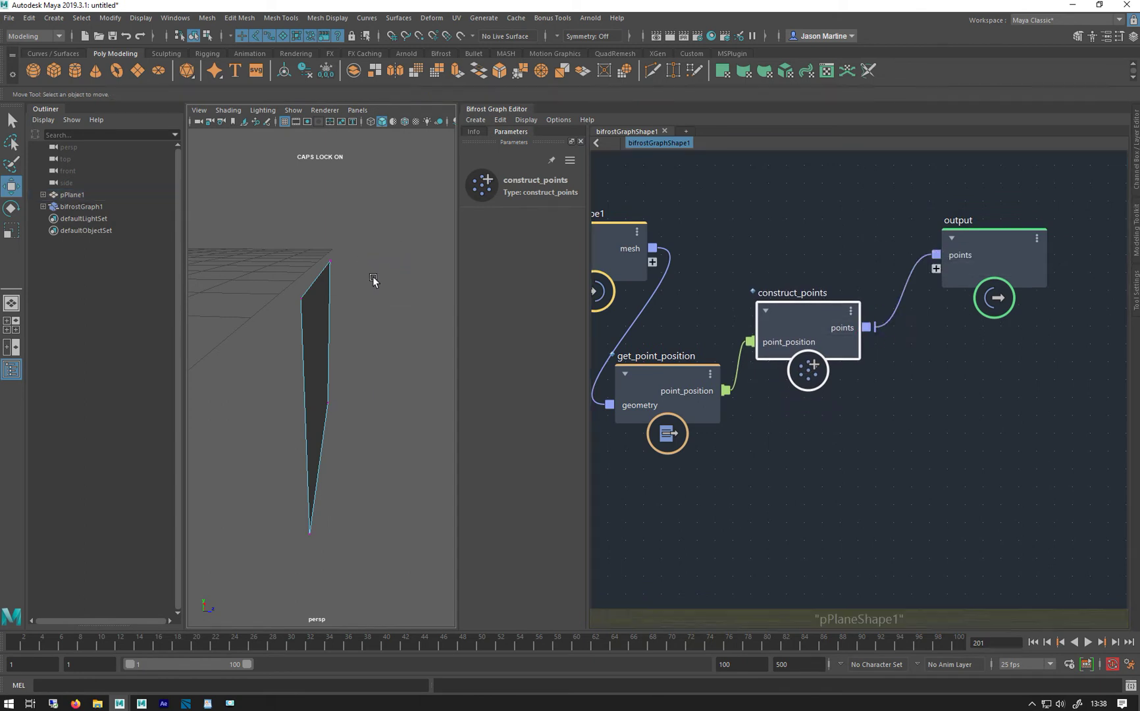
pyautogui.moveTo(315, 322); pyautogui.dragTo(356, 300, button='right')
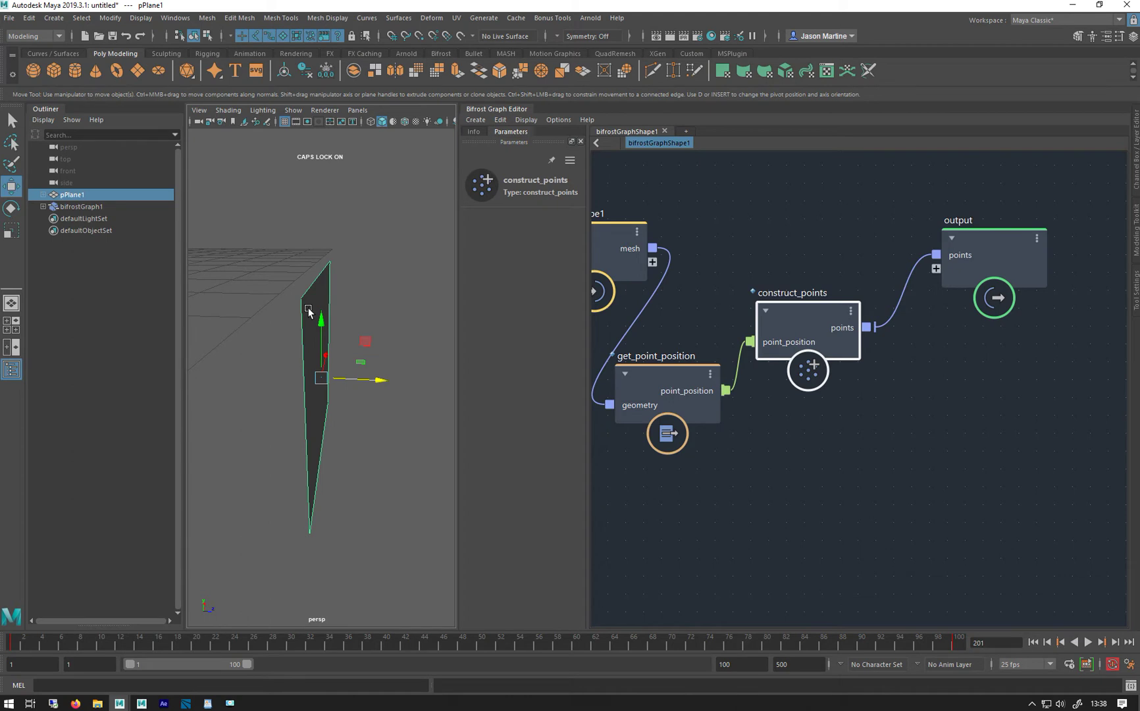
pyautogui.hotkey('ctrl', 'h')
pyautogui.click(415, 503)
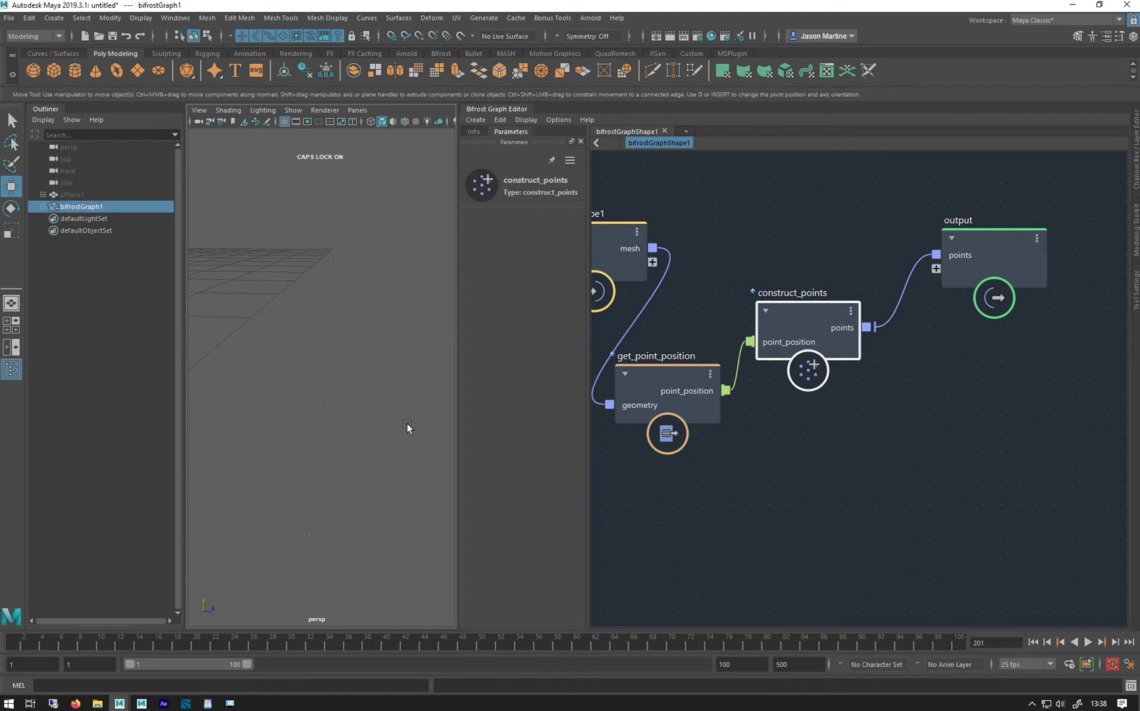
pyautogui.moveTo(407, 427)
pyautogui.keyDown('alt'); pyautogui.mouseDown()
pyautogui.moveTo(318, 428)
pyautogui.moveTo(342, 461)
pyautogui.mouseUp(); pyautogui.keyUp('alt')
# Step: Play the timeline to preview the graph result, then rewind to frame 1
pyautogui.hotkey('alt', 'v')
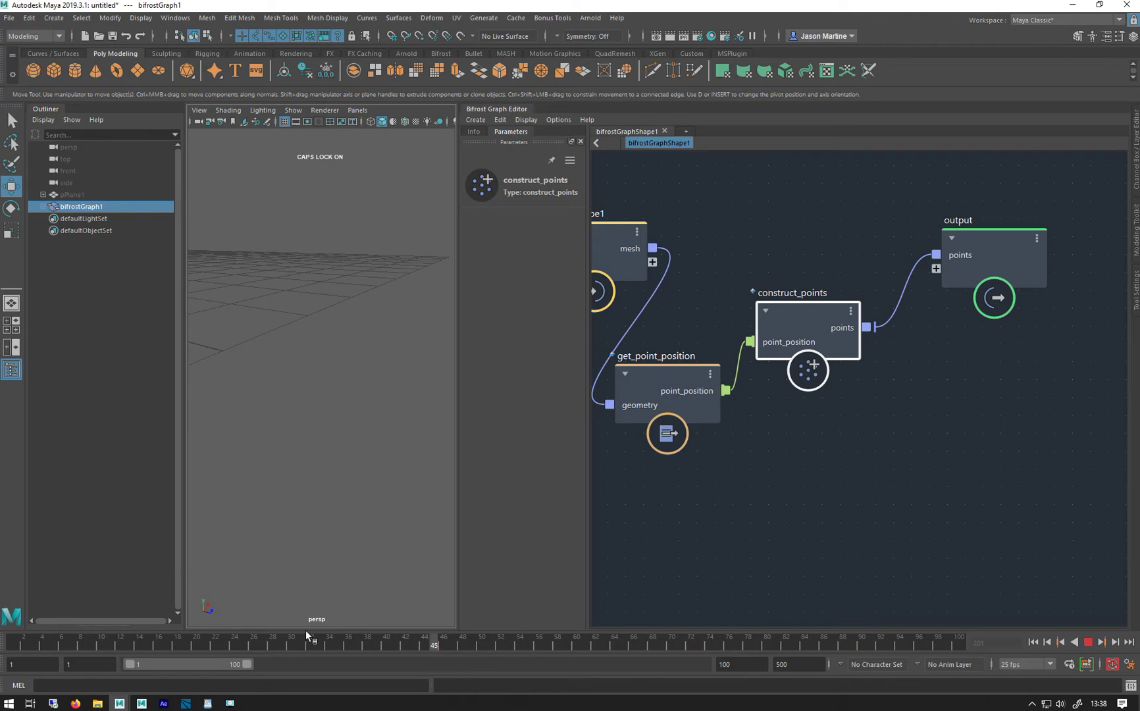
pyautogui.hotkey('alt', 'v')
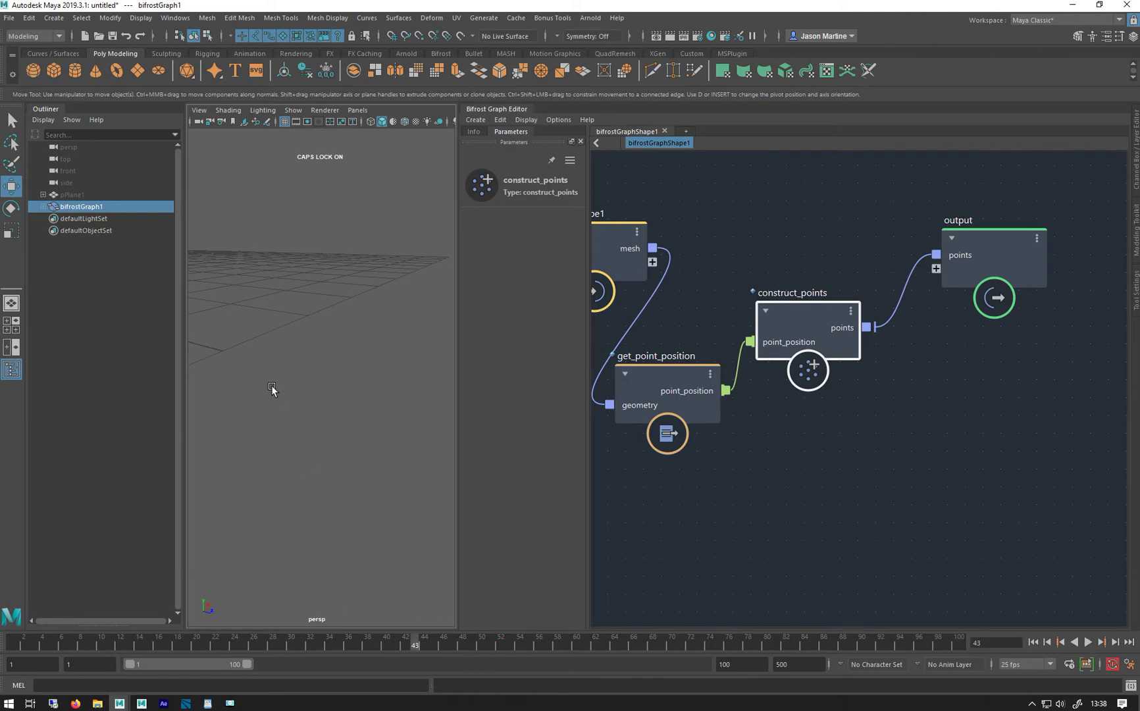
pyautogui.keyDown('alt'); pyautogui.moveTo(391, 408); pyautogui.dragTo(362, 448); pyautogui.keyUp('alt')
pyautogui.hotkey('alt', 'v')
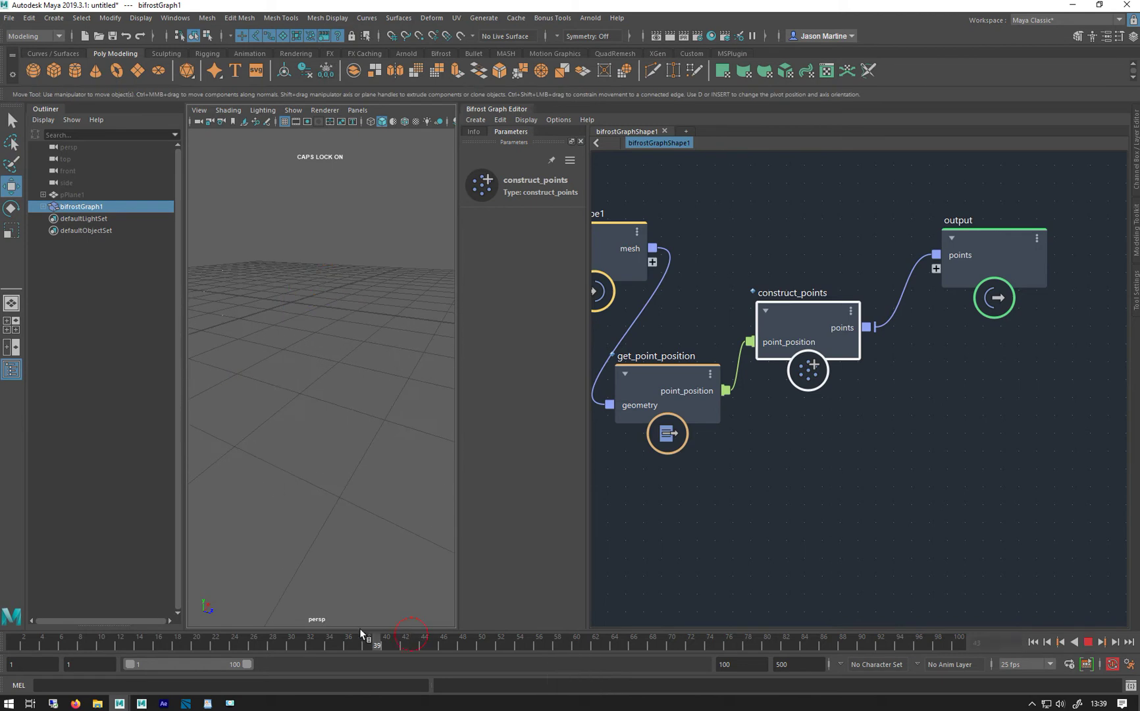
pyautogui.hotkey('alt', 'v')
pyautogui.hotkey('alt', 'shift', 'v')
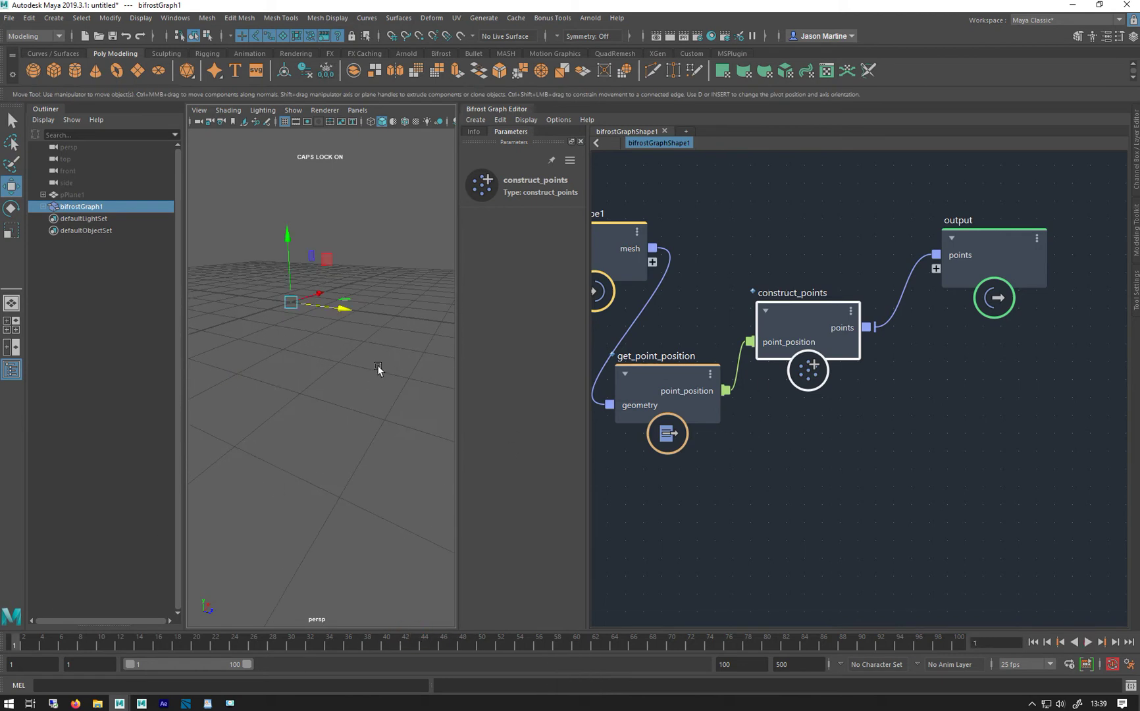
pyautogui.keyDown('alt'); pyautogui.moveTo(798, 419); pyautogui.dragTo(727, 415, button='middle'); pyautogui.keyUp('alt')
# Step: Add a create_particle_trails node via 'TRAILS' search and place it in the graph
pyautogui.moveTo(901, 254); pyautogui.dragTo(979, 204)
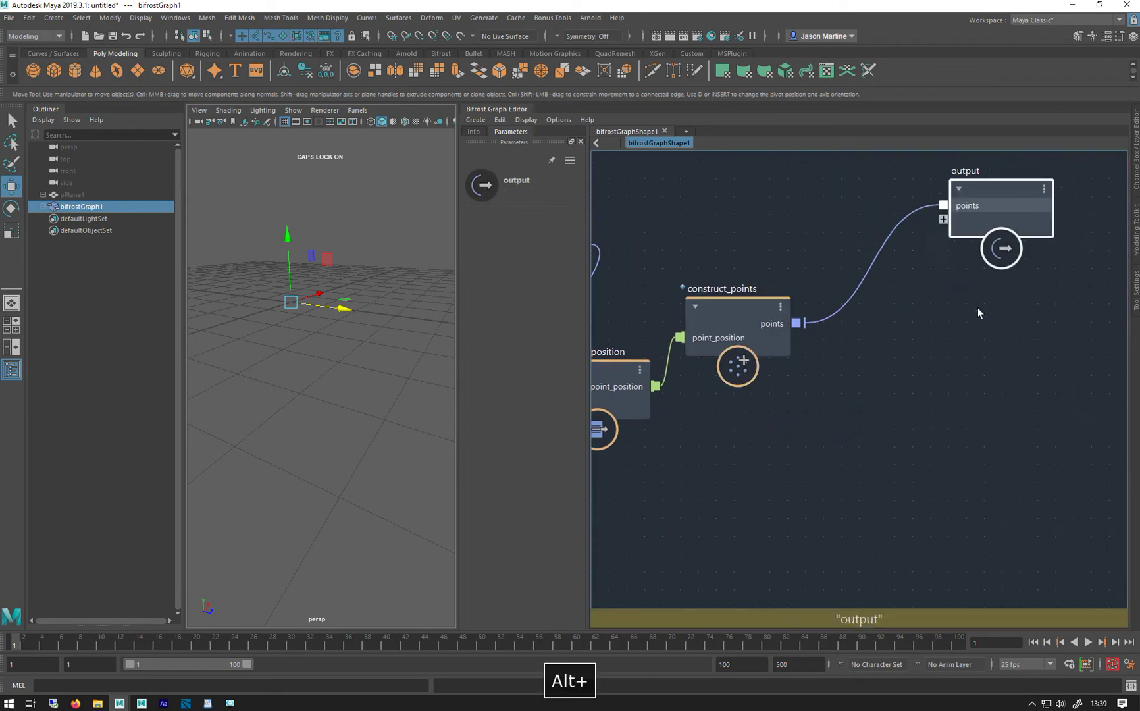
pyautogui.click(978, 312)
pyautogui.press('Tab')
pyautogui.write('TRAILS')
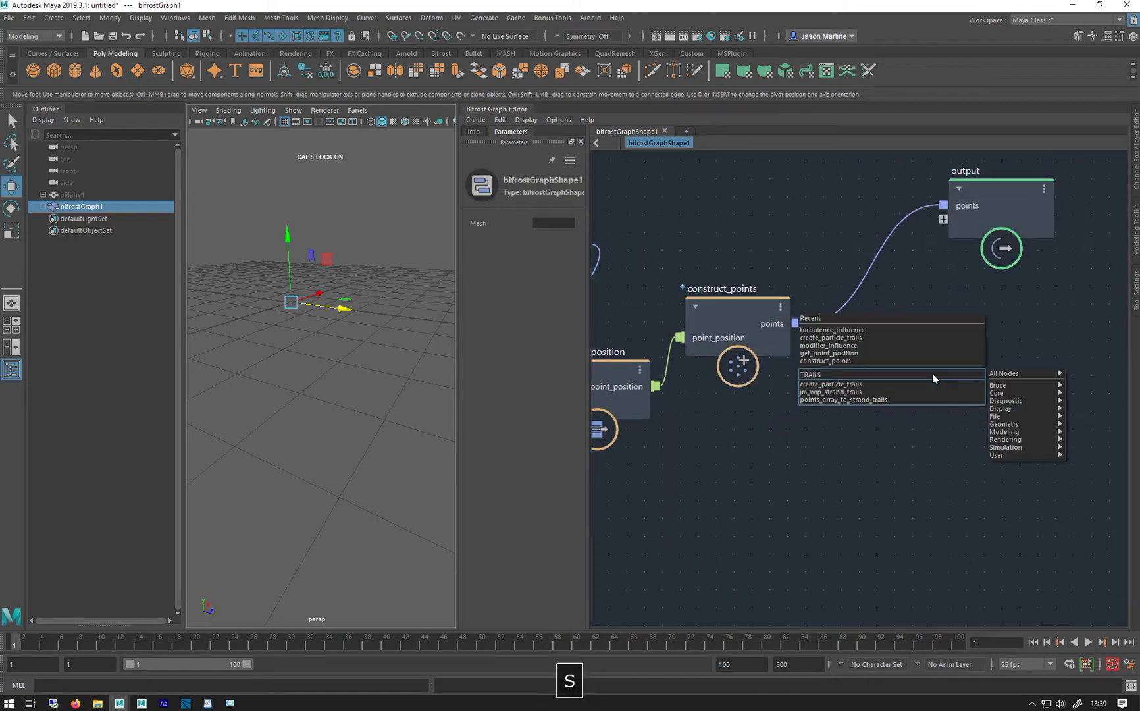
pyautogui.press('Down')
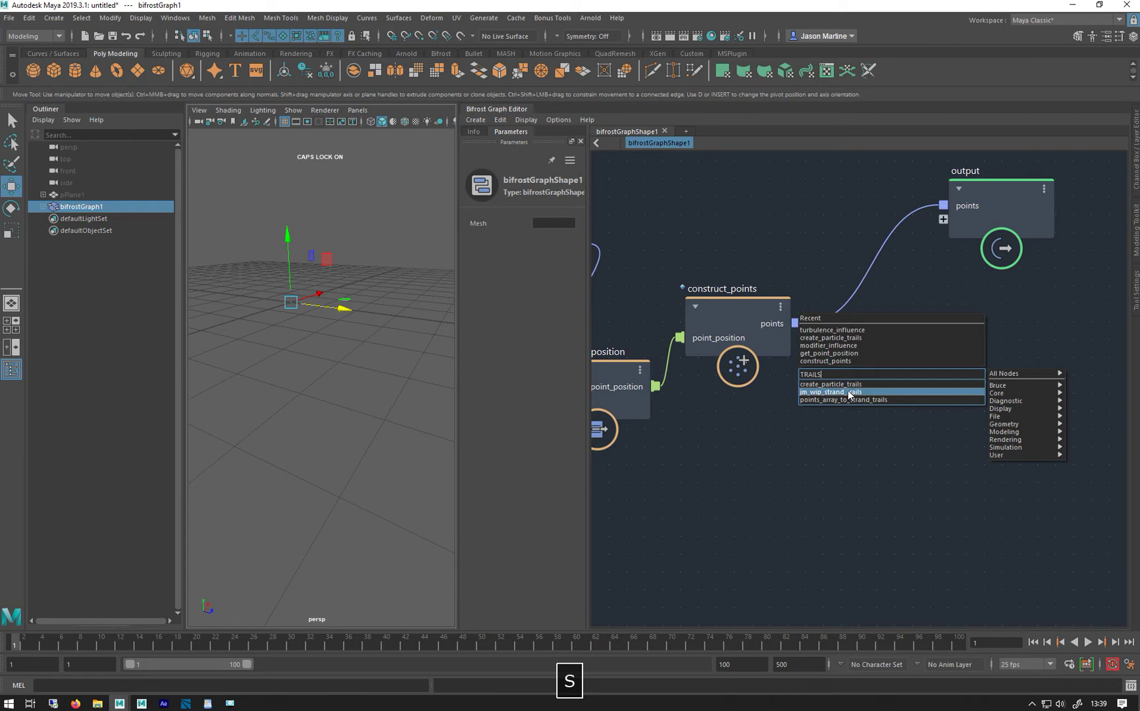
pyautogui.press('Return')
pyautogui.moveTo(904, 374); pyautogui.dragTo(894, 326)
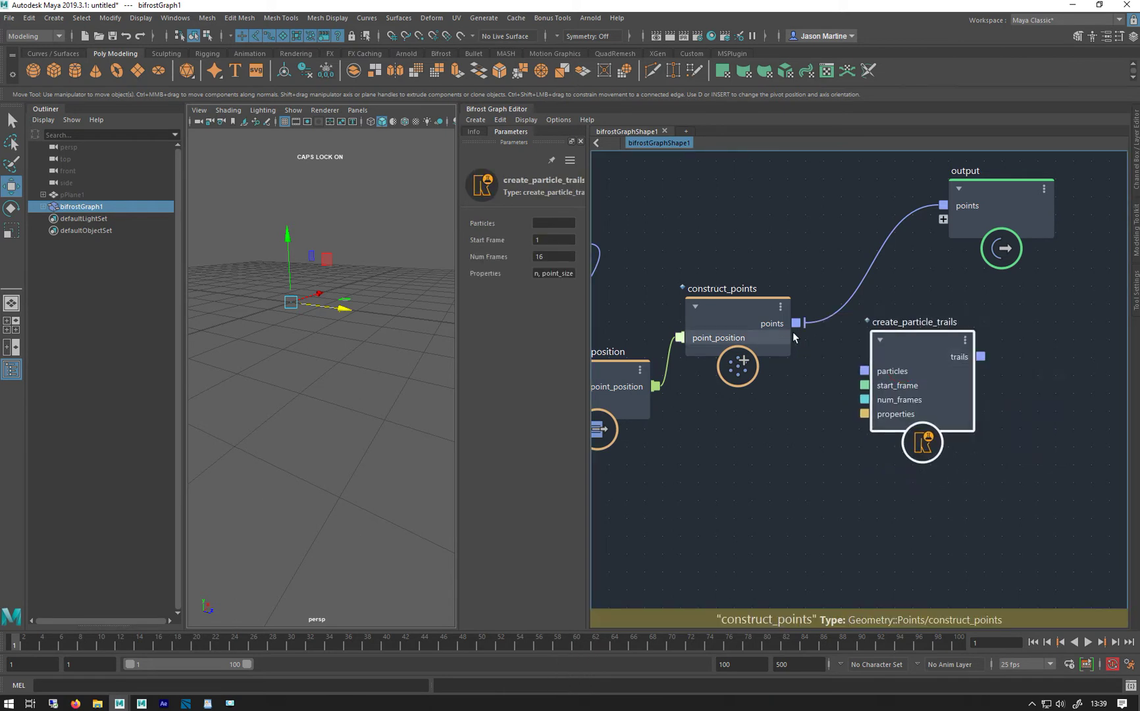
# Step: Wire points into particles and trails into output points, with Num Frames set to 100
pyautogui.moveTo(797, 323); pyautogui.dragTo(888, 370)
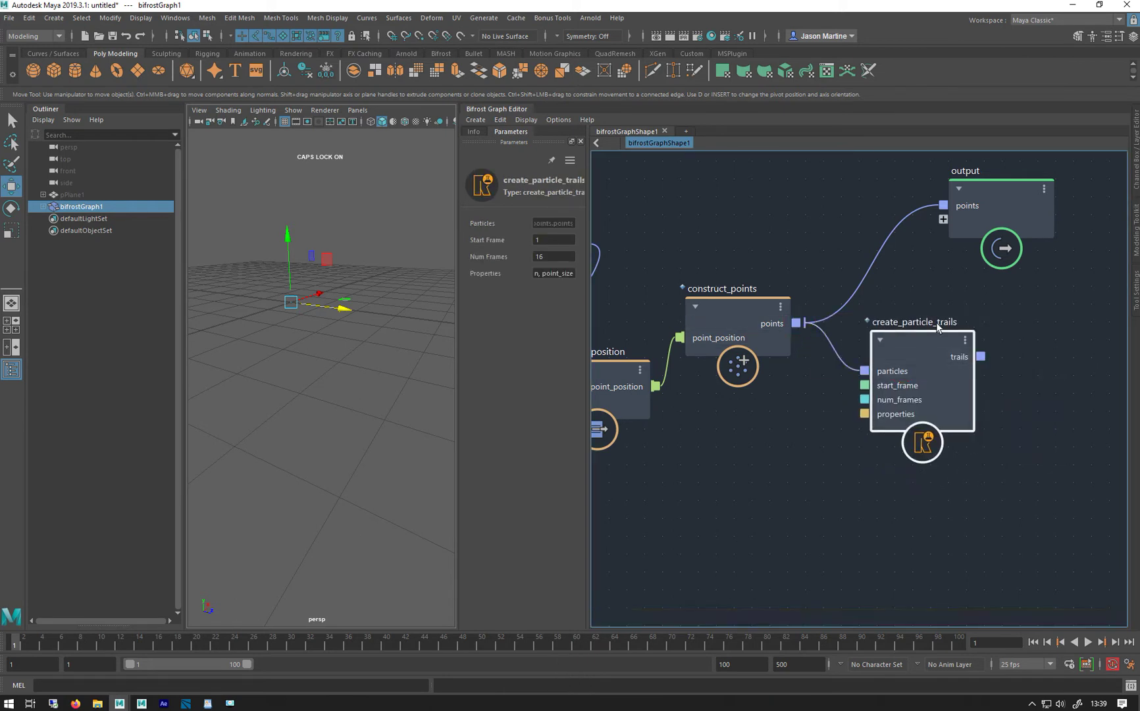
pyautogui.moveTo(914, 210); pyautogui.dragTo(943, 206)
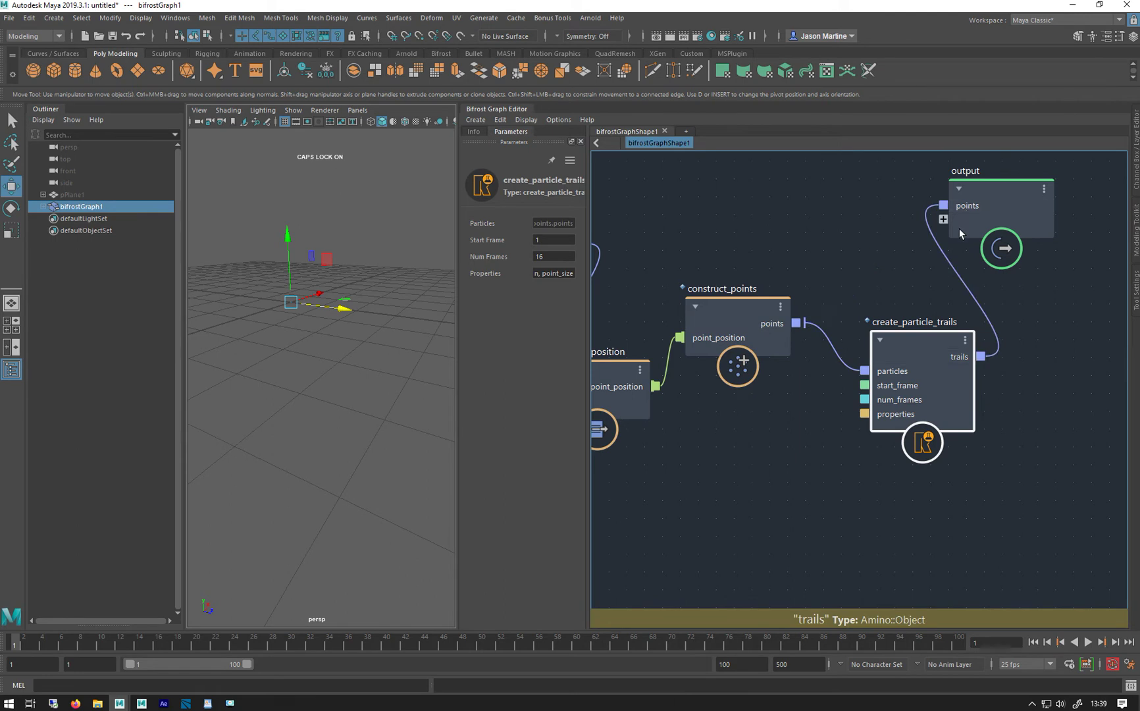
pyautogui.doubleClick(554, 256)
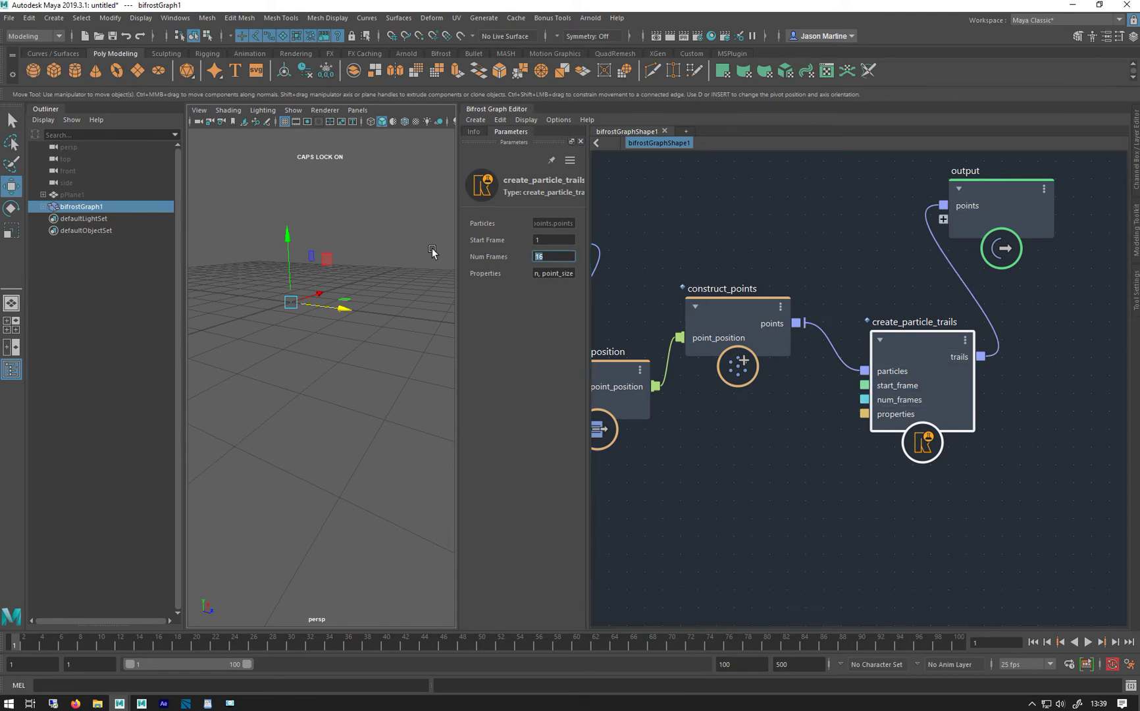
pyautogui.write('100')
pyautogui.press('Return')
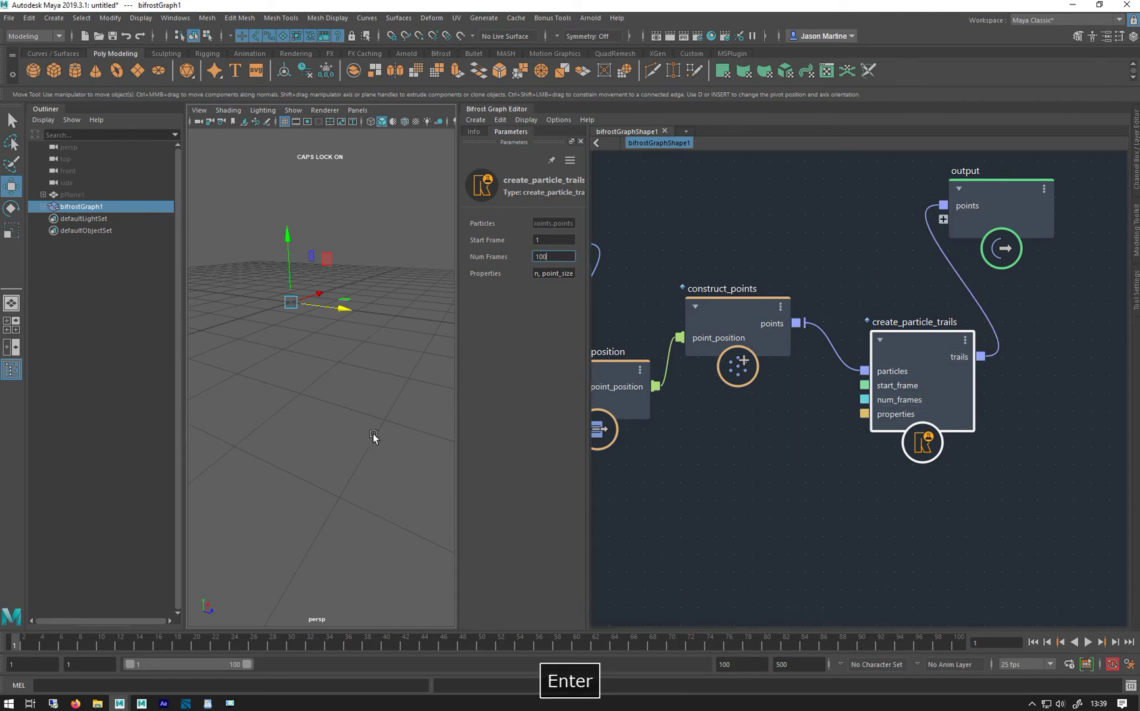
pyautogui.keyDown('alt'); pyautogui.moveTo(290, 414); pyautogui.dragTo(352, 484); pyautogui.keyUp('alt')
pyautogui.scroll(-4, 434, 494)
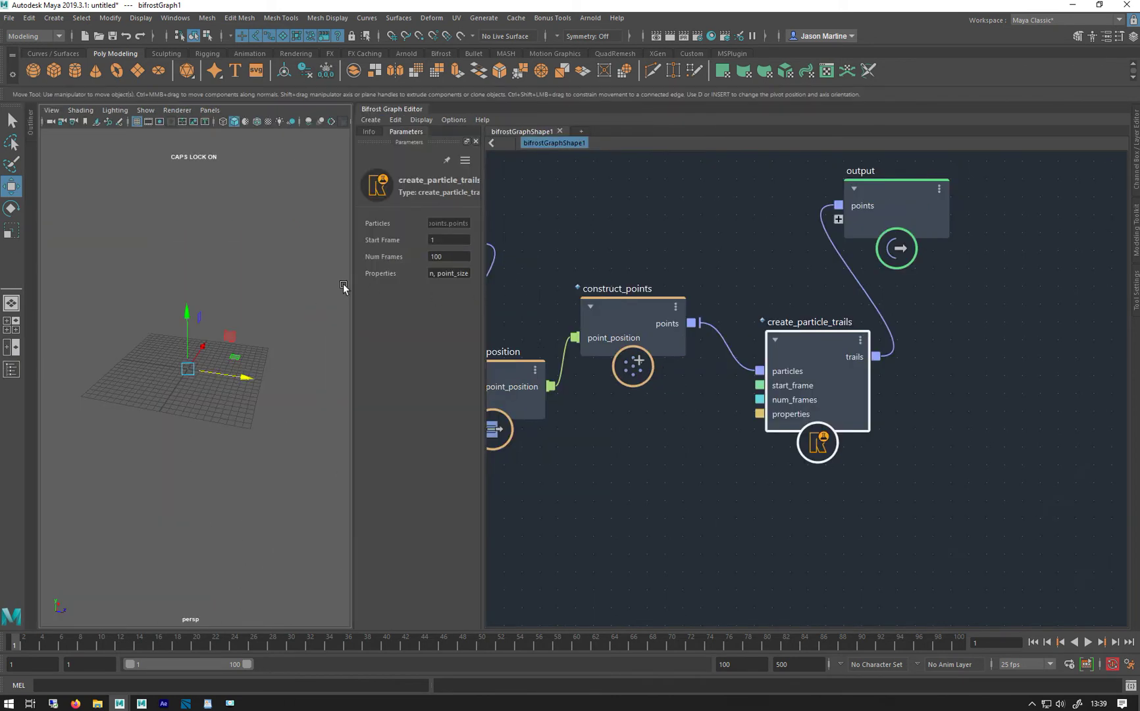
# Step: Widen the viewport, play to frame 100, and tumble around the helix trails
pyautogui.moveTo(356, 290); pyautogui.dragTo(676, 293)
pyautogui.keyDown('alt'); pyautogui.moveTo(226, 407); pyautogui.dragTo(372, 474, button='right'); pyautogui.keyUp('alt')
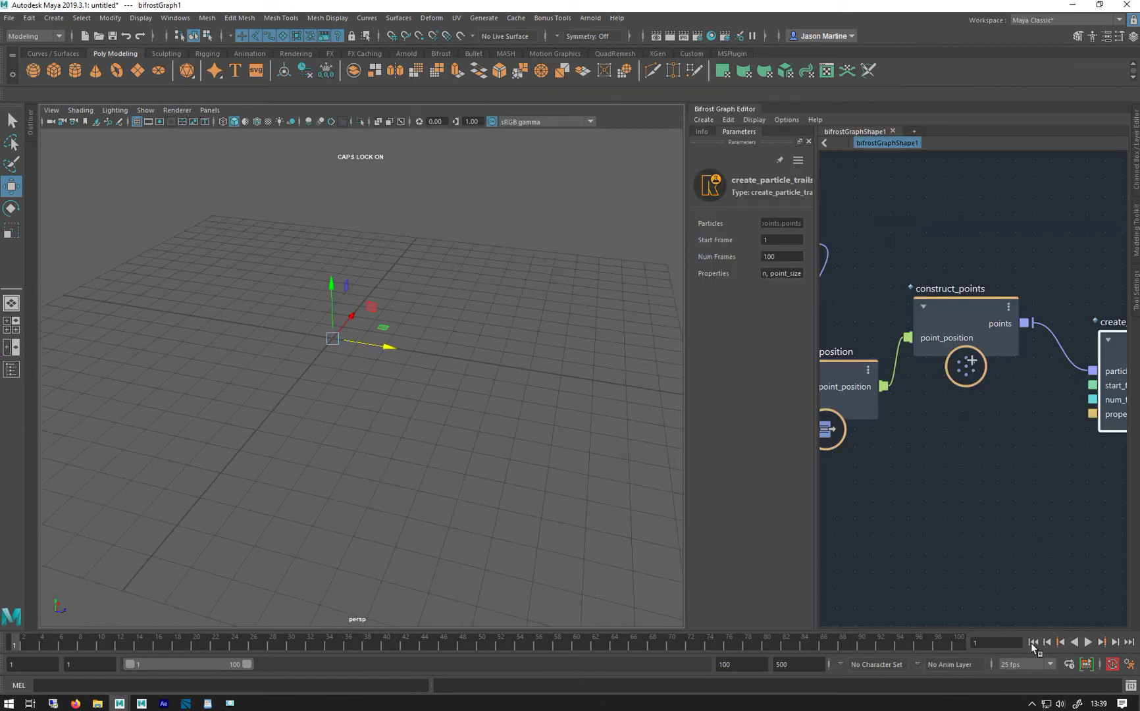
pyautogui.click(1088, 643)
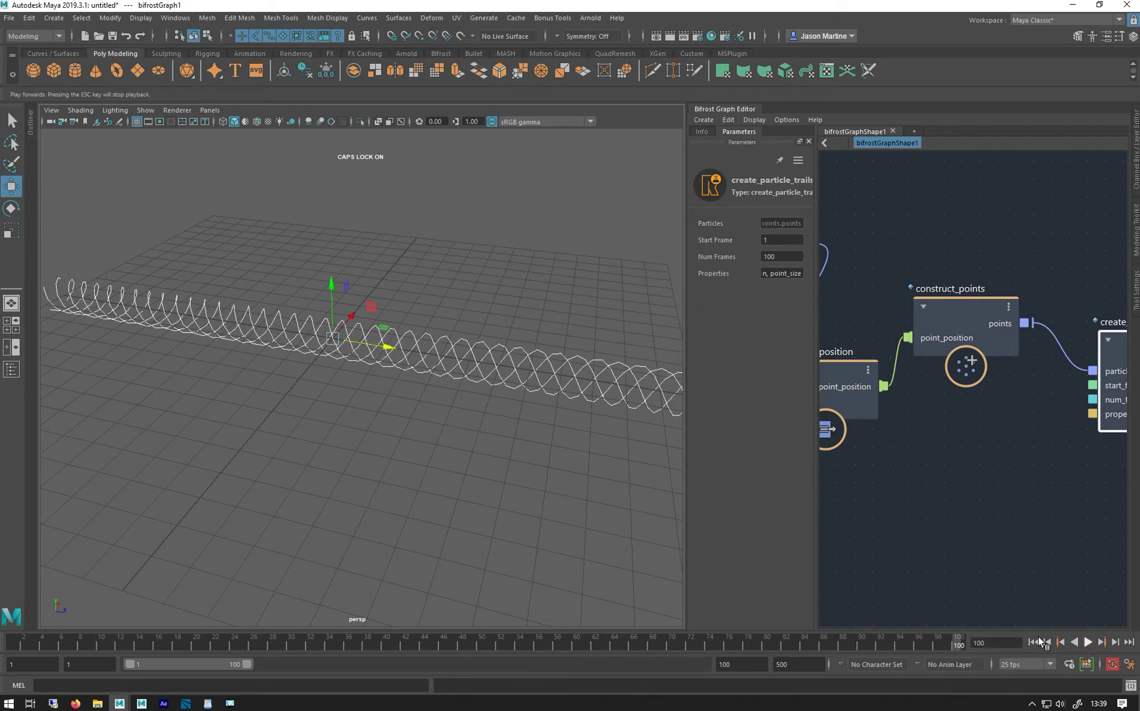
pyautogui.keyDown('alt'); pyautogui.moveTo(566, 527); pyautogui.dragTo(288, 402); pyautogui.keyUp('alt')
pyautogui.keyDown('alt'); pyautogui.moveTo(426, 500); pyautogui.dragTo(224, 458); pyautogui.keyUp('alt')
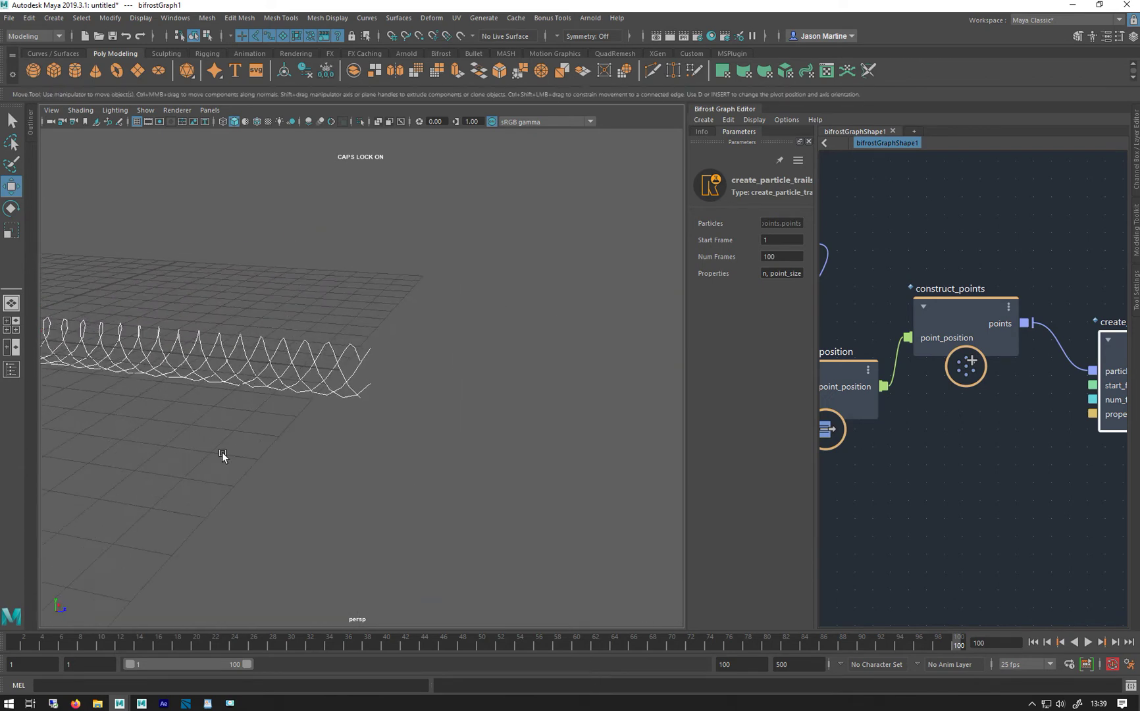
# Step: Resize the Bifrost Graph Editor back and rearrange create_particle_trails and output nodes
pyautogui.keyDown('alt'); pyautogui.moveTo(897, 403); pyautogui.dragTo(646, 421, button='middle'); pyautogui.keyUp('alt')
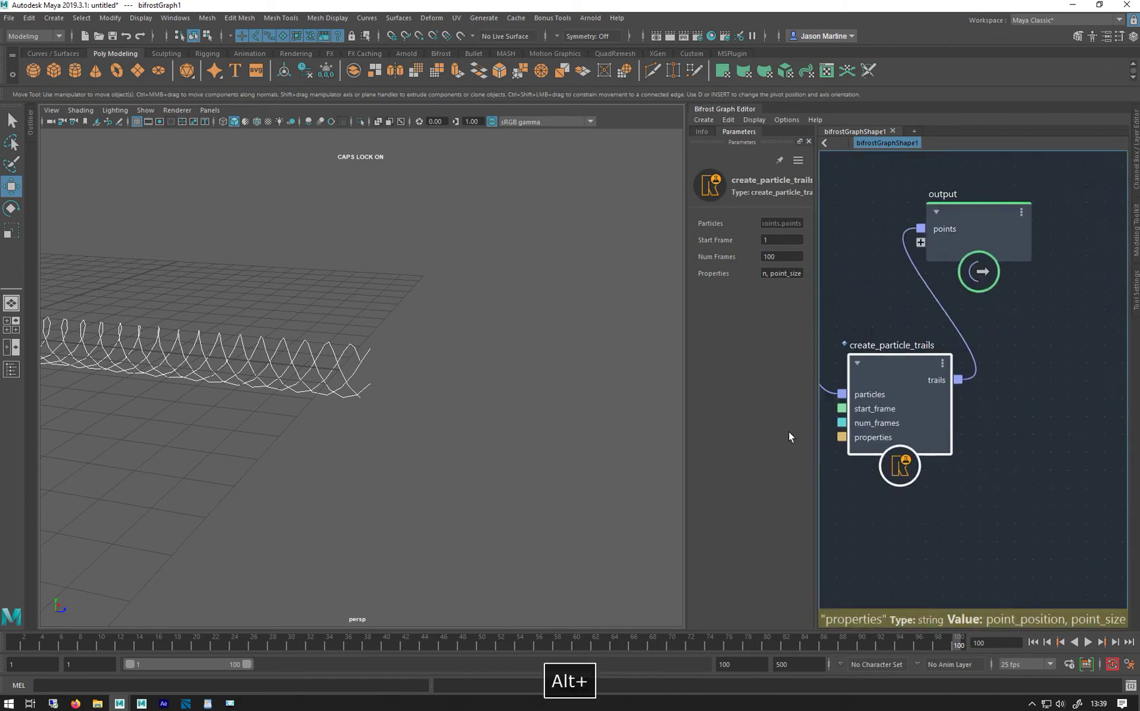
pyautogui.moveTo(990, 239); pyautogui.dragTo(1126, 240)
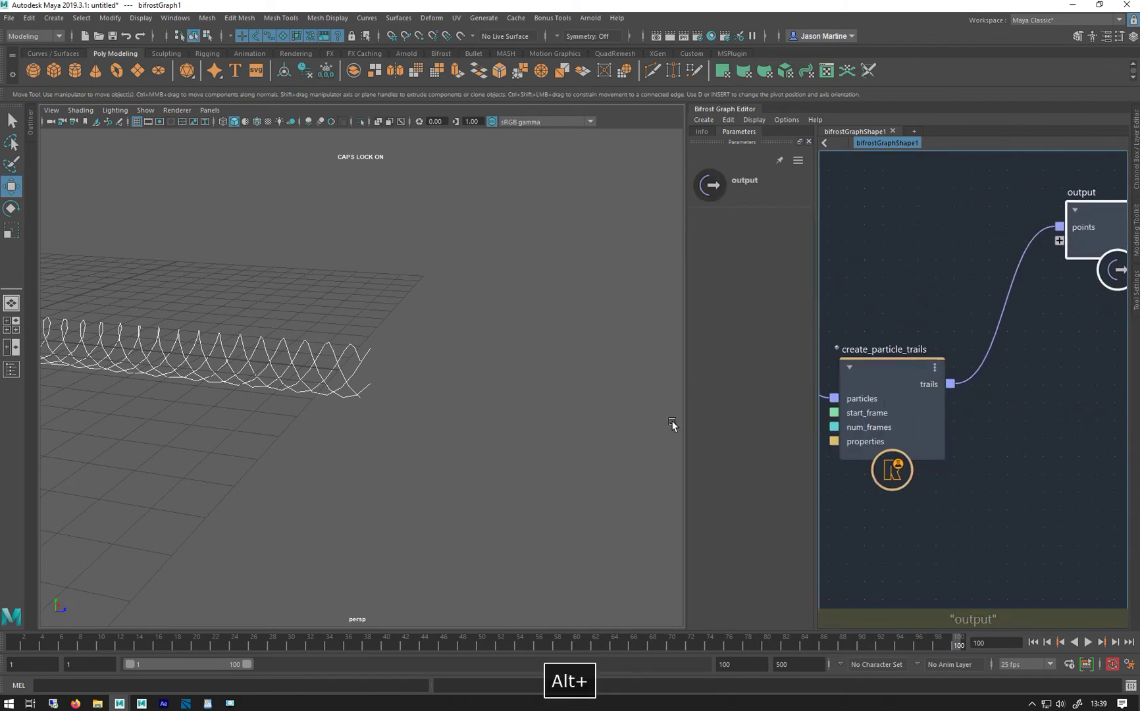
pyautogui.keyDown('alt'); pyautogui.moveTo(293, 428); pyautogui.dragTo(437, 430); pyautogui.keyUp('alt')
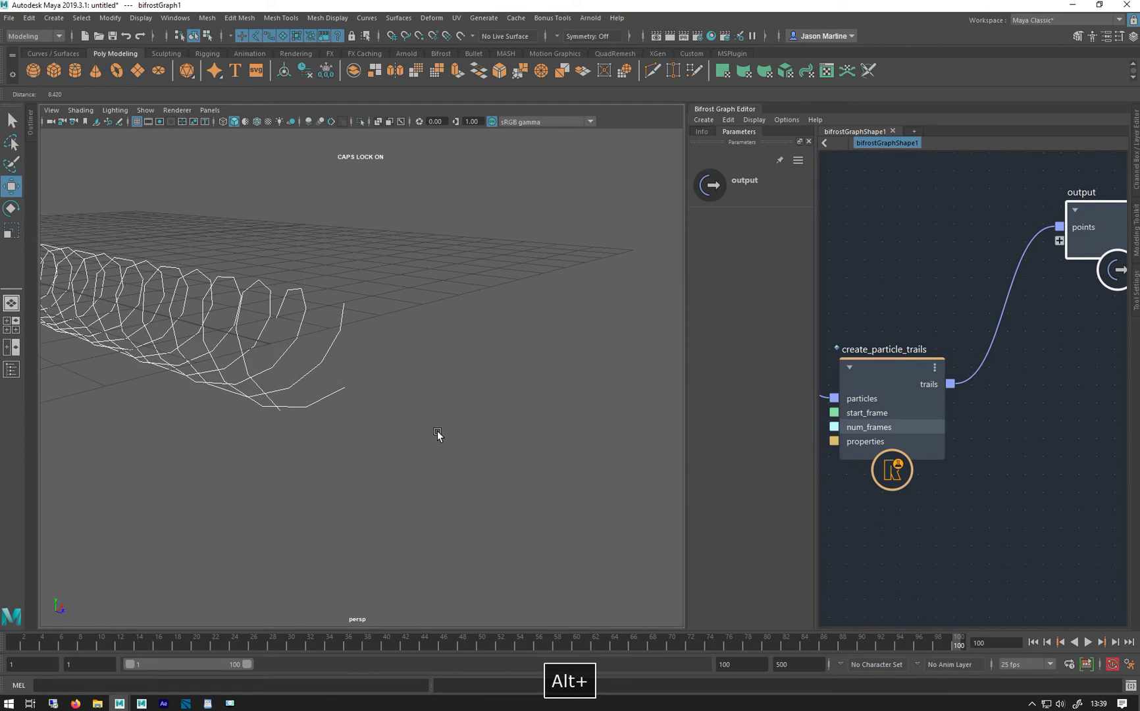
pyautogui.keyDown('alt'); pyautogui.moveTo(916, 298); pyautogui.dragTo(879, 300, button='middle'); pyautogui.keyUp('alt')
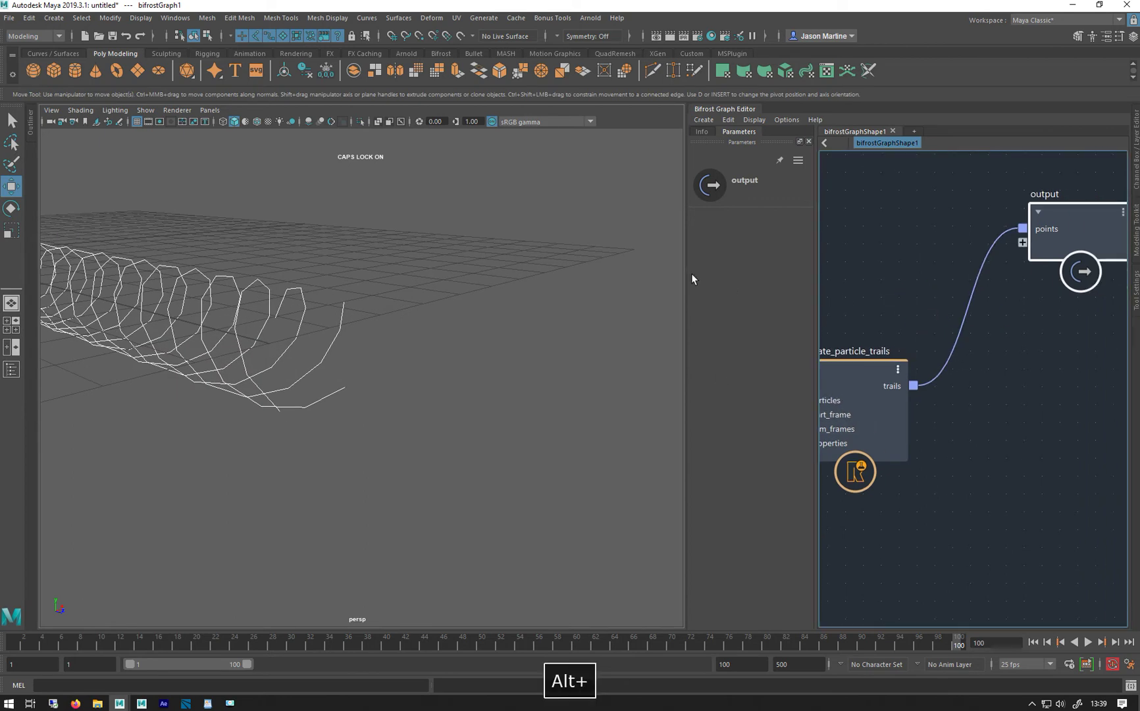
pyautogui.moveTo(684, 273); pyautogui.dragTo(390, 316)
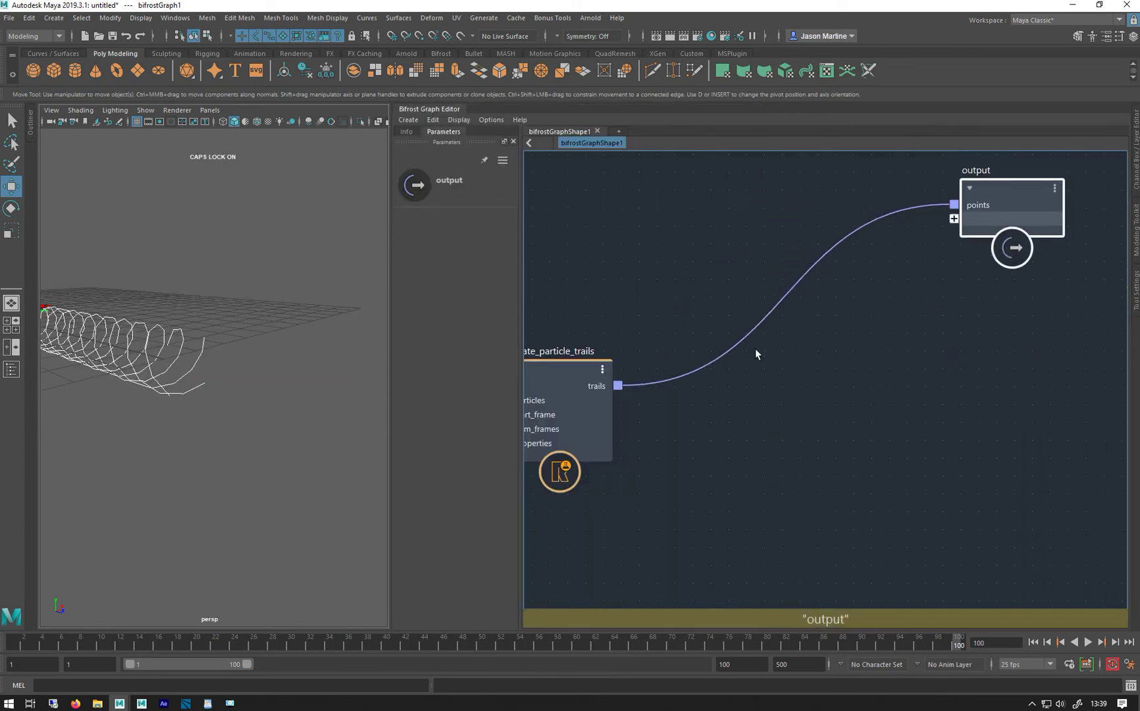
pyautogui.moveTo(574, 384); pyautogui.dragTo(625, 326)
# Step: Add a set_strands_shape node via 'SSS' search and feed trails into its strands
pyautogui.click(791, 371)
pyautogui.press('Tab')
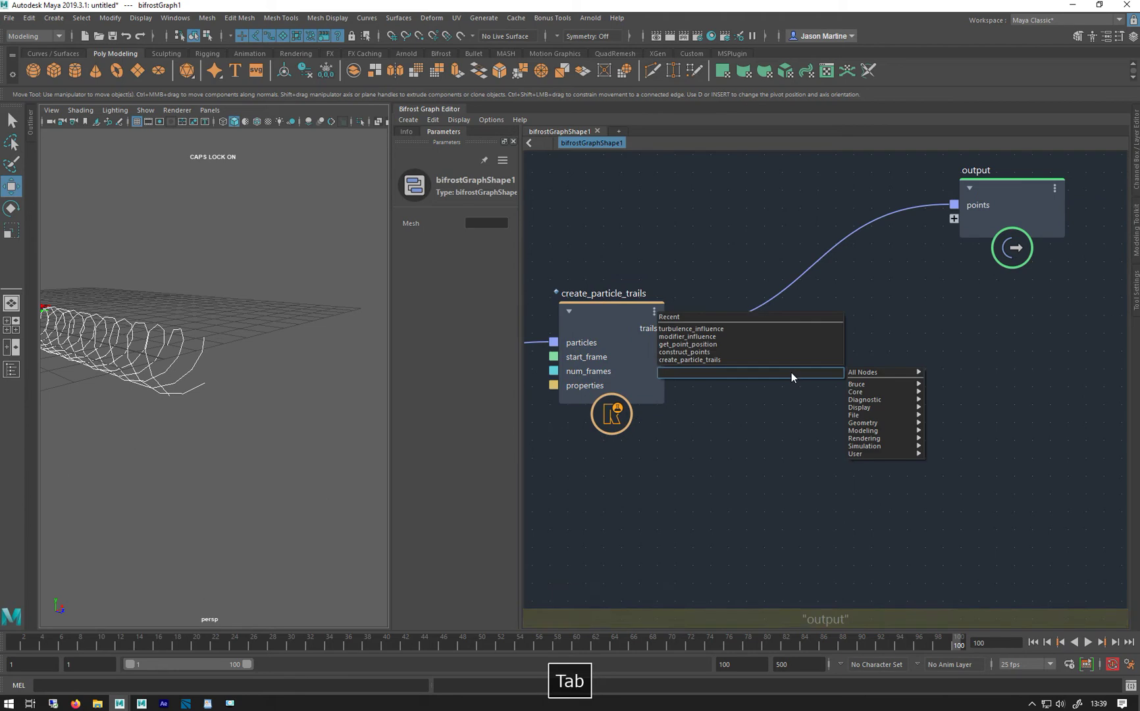
pyautogui.write('SSS')
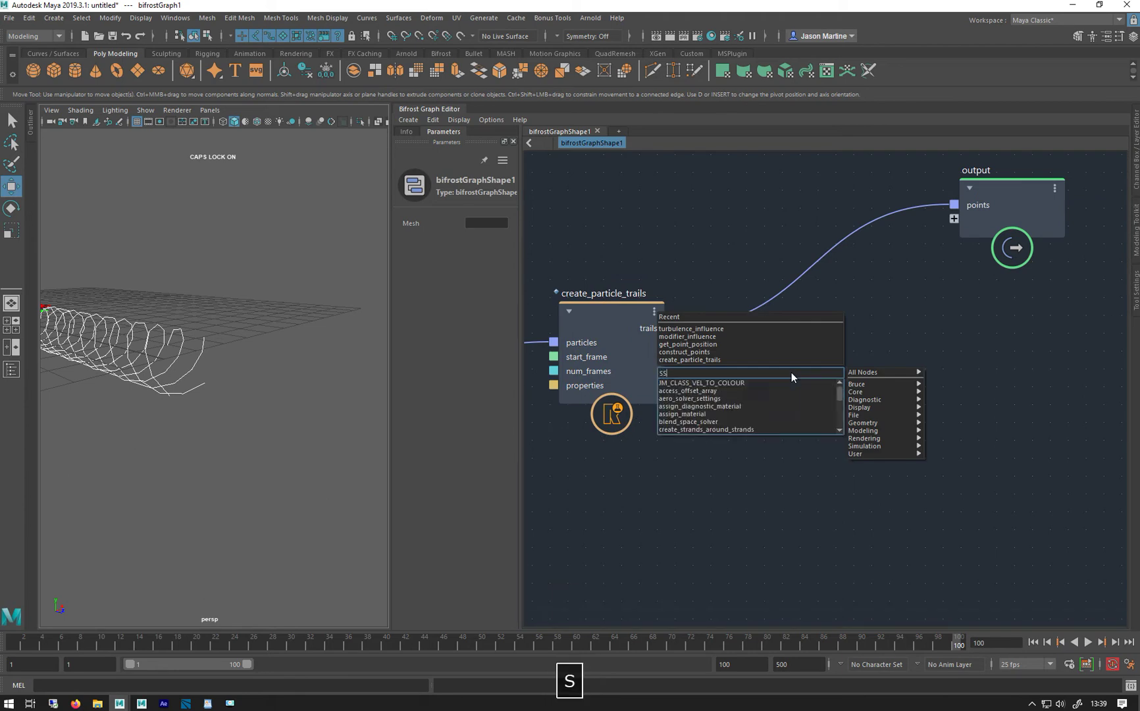
pyautogui.click(724, 391)
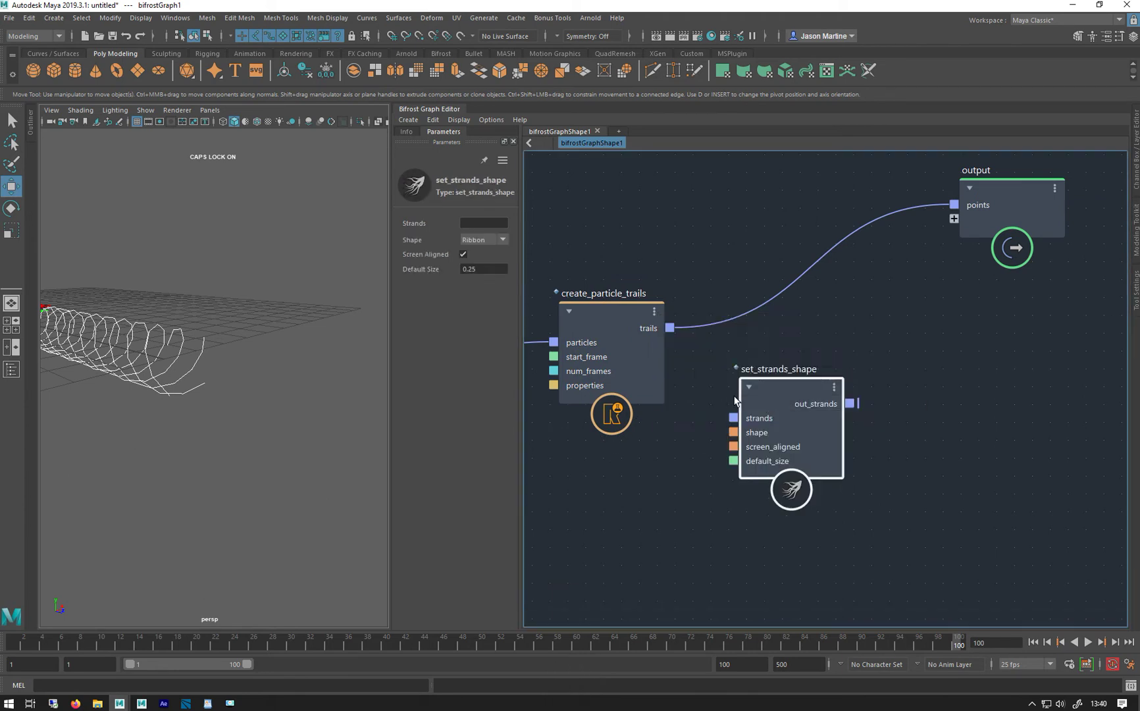
pyautogui.moveTo(737, 395); pyautogui.dragTo(737, 339)
pyautogui.moveTo(669, 328); pyautogui.dragTo(737, 365)
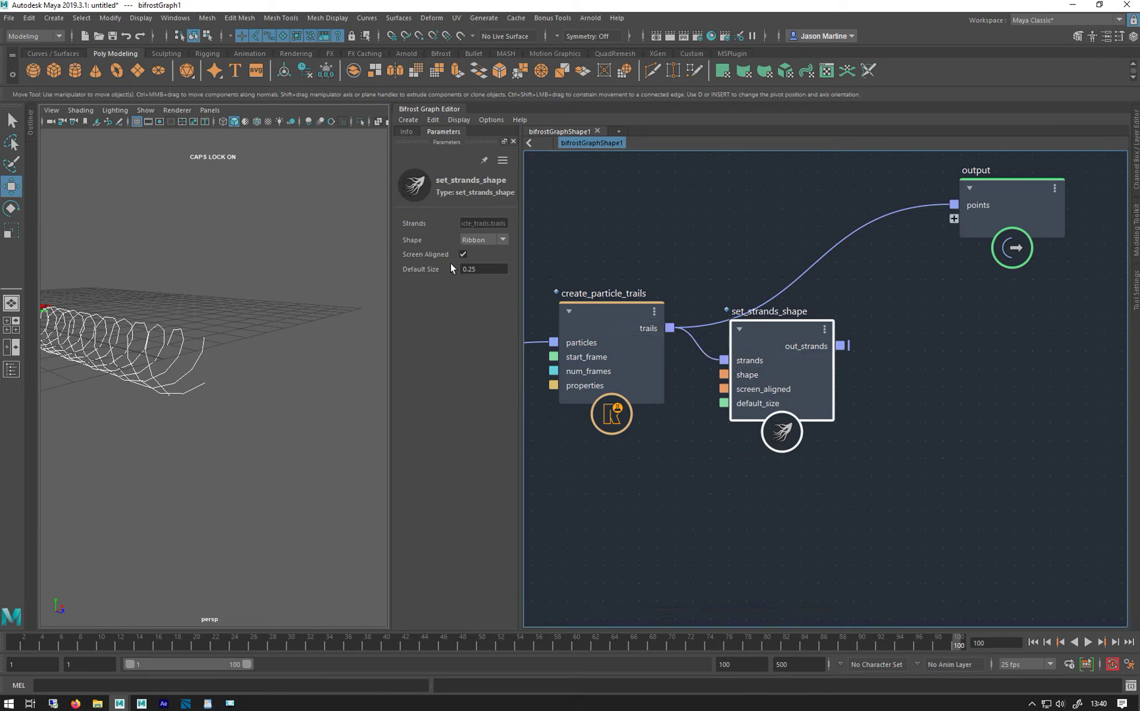
# Step: Set the strand Shape to Tube and connect out_strands to the output points
pyautogui.click(479, 239)
pyautogui.click(481, 266)
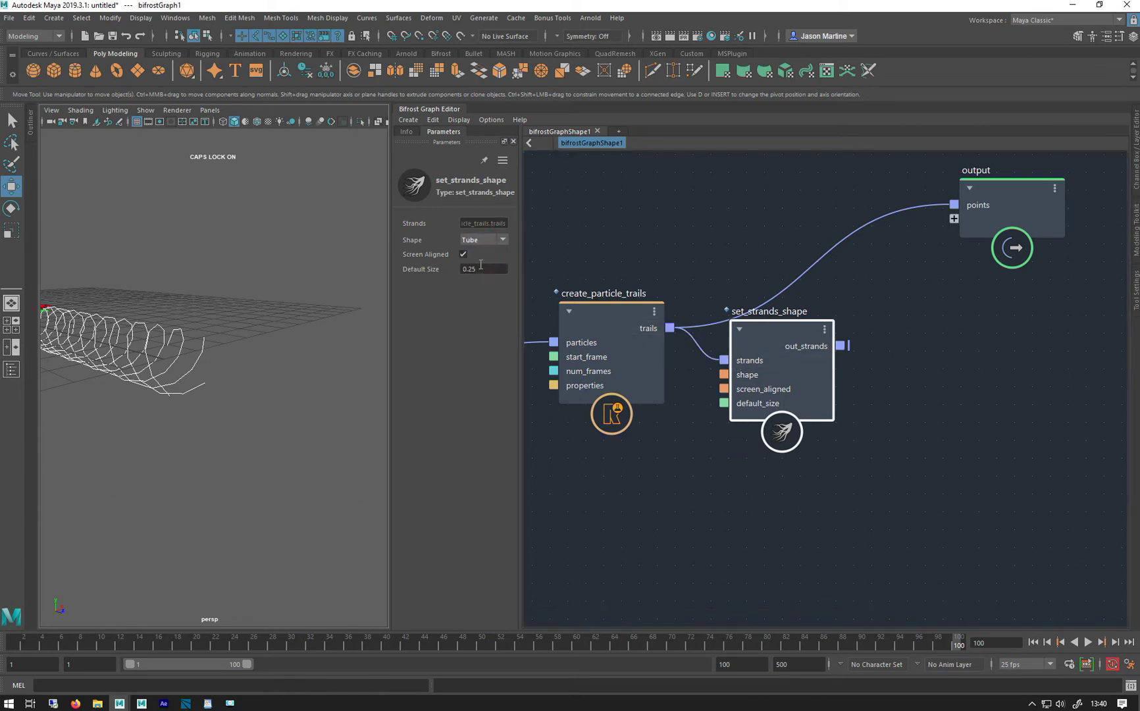
pyautogui.moveTo(842, 344); pyautogui.dragTo(954, 205)
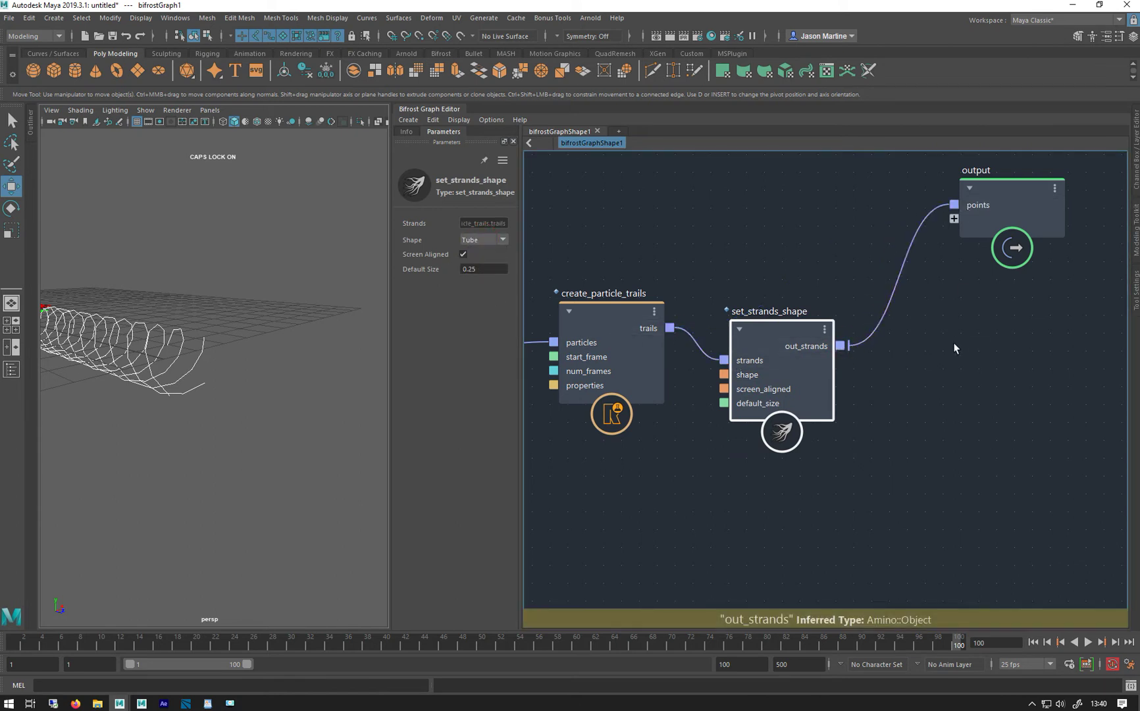
pyautogui.moveTo(789, 342); pyautogui.dragTo(767, 317)
# Step: Add a set_Arnold_strands_settings node and place it beside set_strands_shape
pyautogui.click(960, 361)
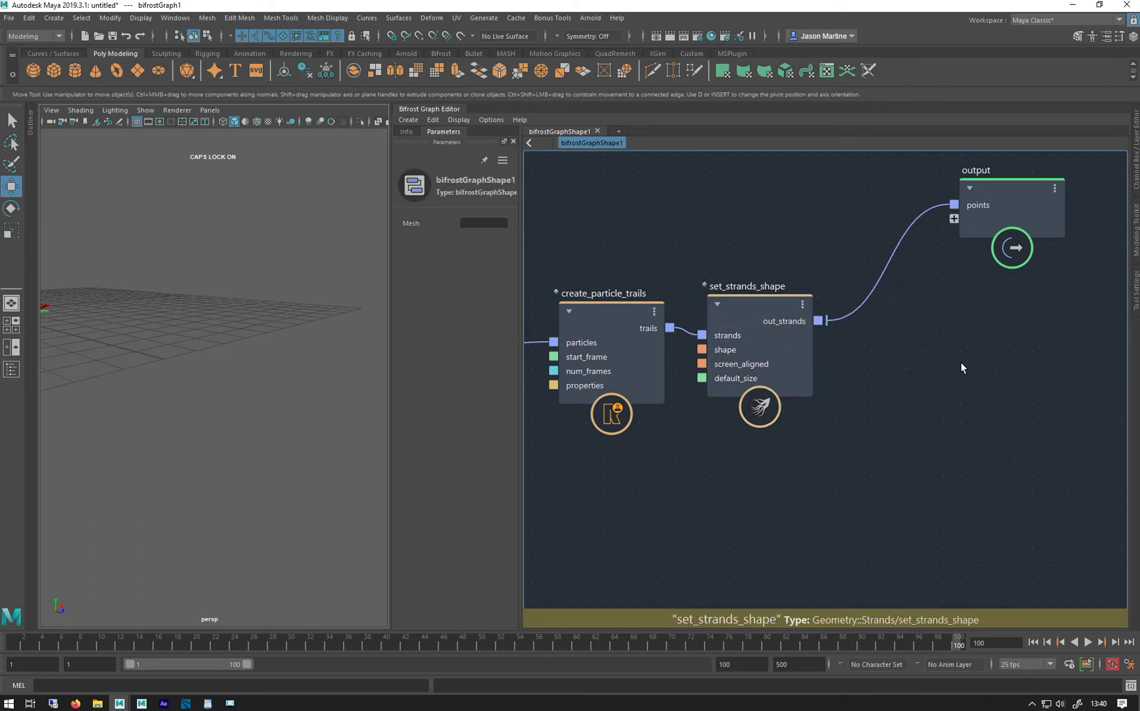
pyautogui.press('Tab')
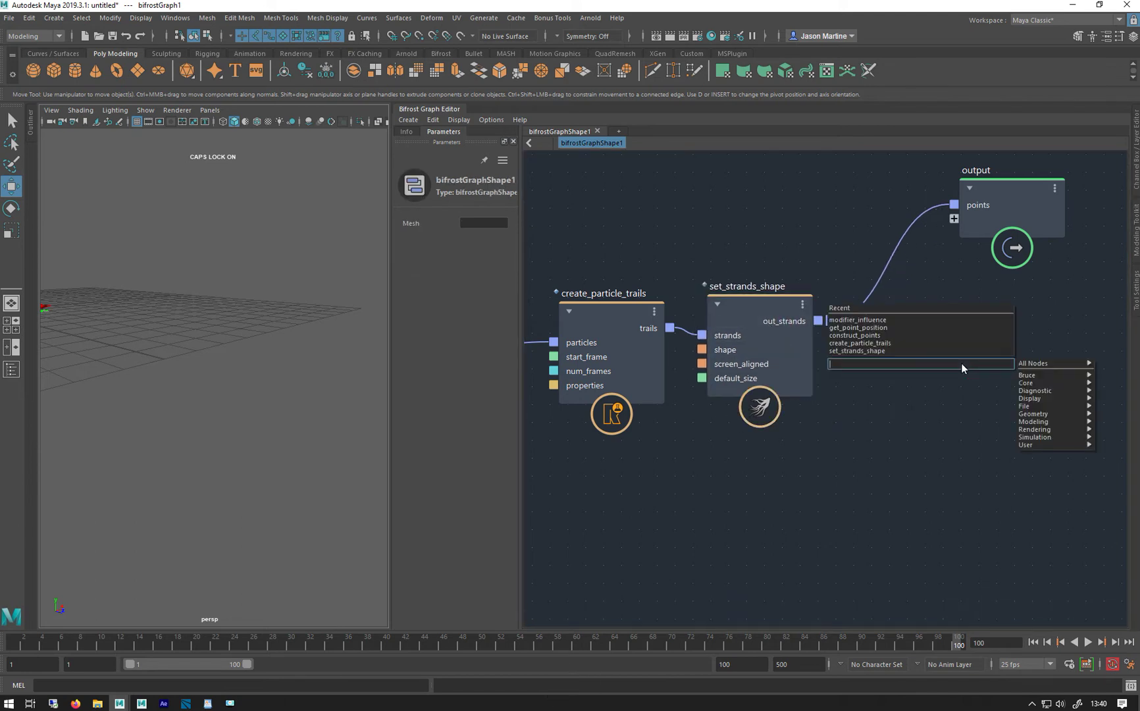
pyautogui.write('ASS')
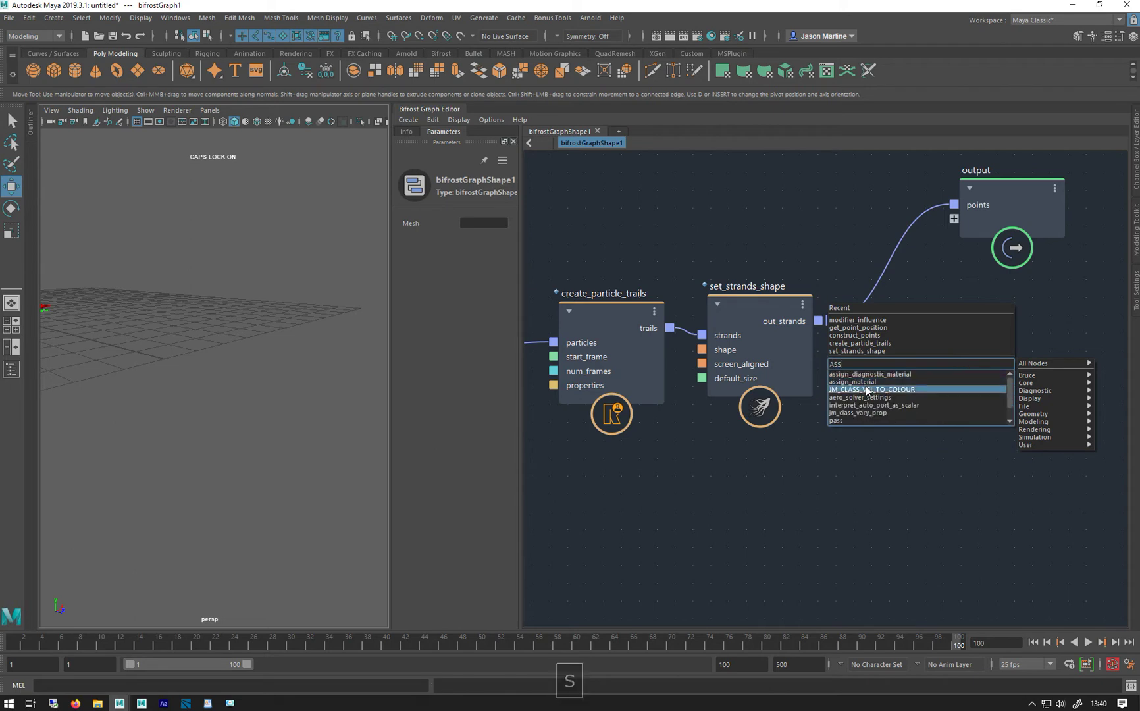
pyautogui.press('BackSpace')
pyautogui.press('BackSpace')
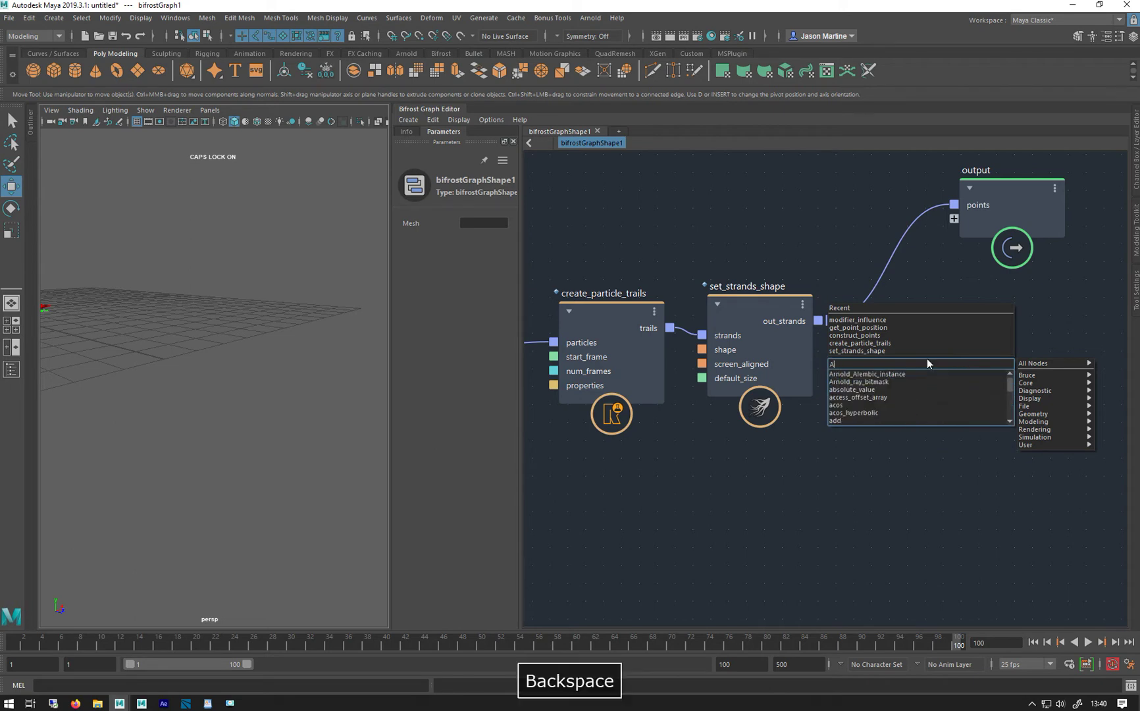
pyautogui.write('RN')
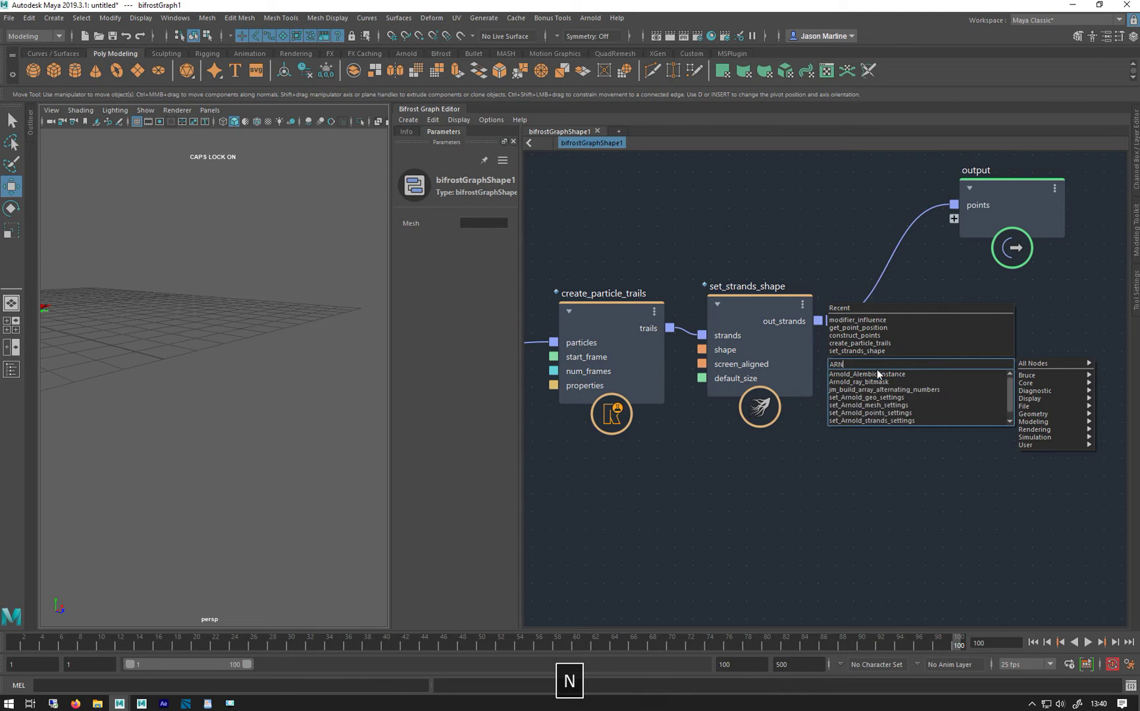
pyautogui.click(910, 419)
pyautogui.moveTo(910, 420); pyautogui.dragTo(886, 363)
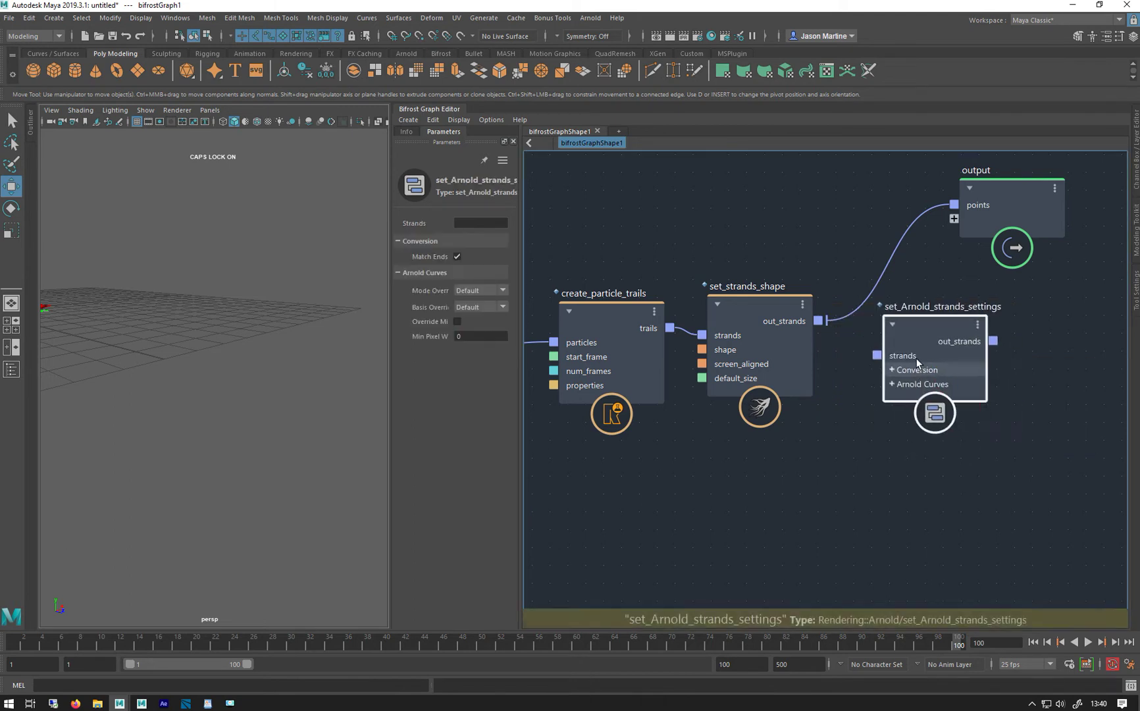
# Step: Wire set_strands_shape through it into the output points and set Basis Override to Catmull-Rom
pyautogui.moveTo(821, 320); pyautogui.dragTo(894, 346)
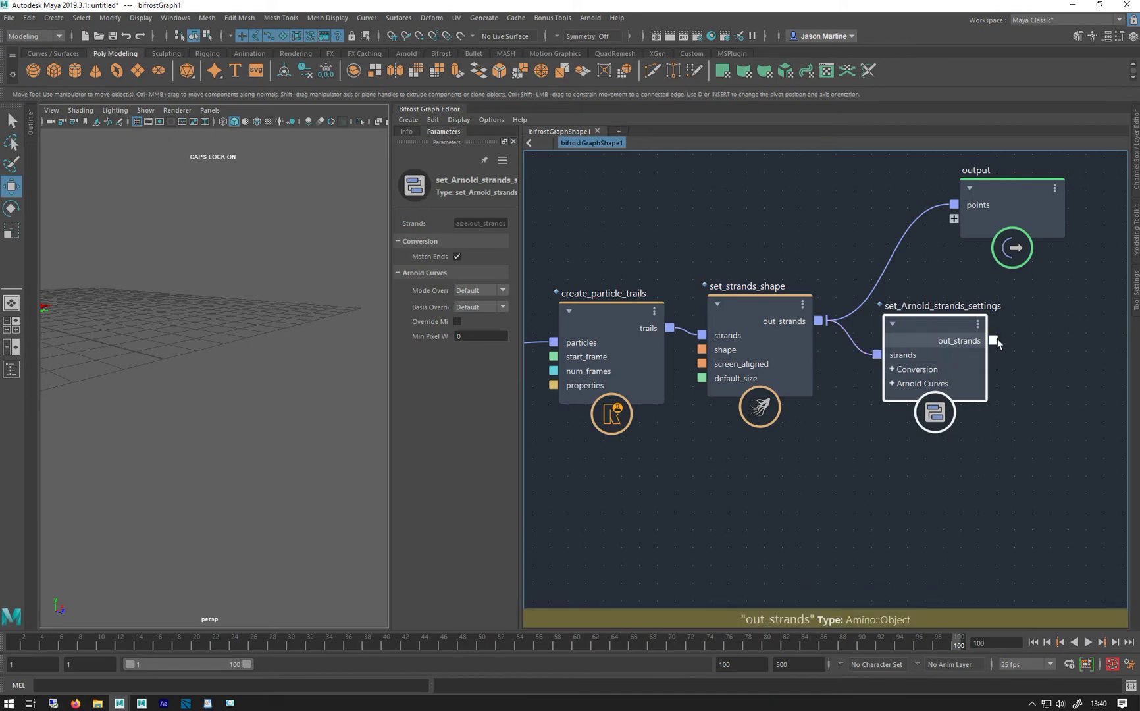
pyautogui.moveTo(992, 340); pyautogui.dragTo(971, 198)
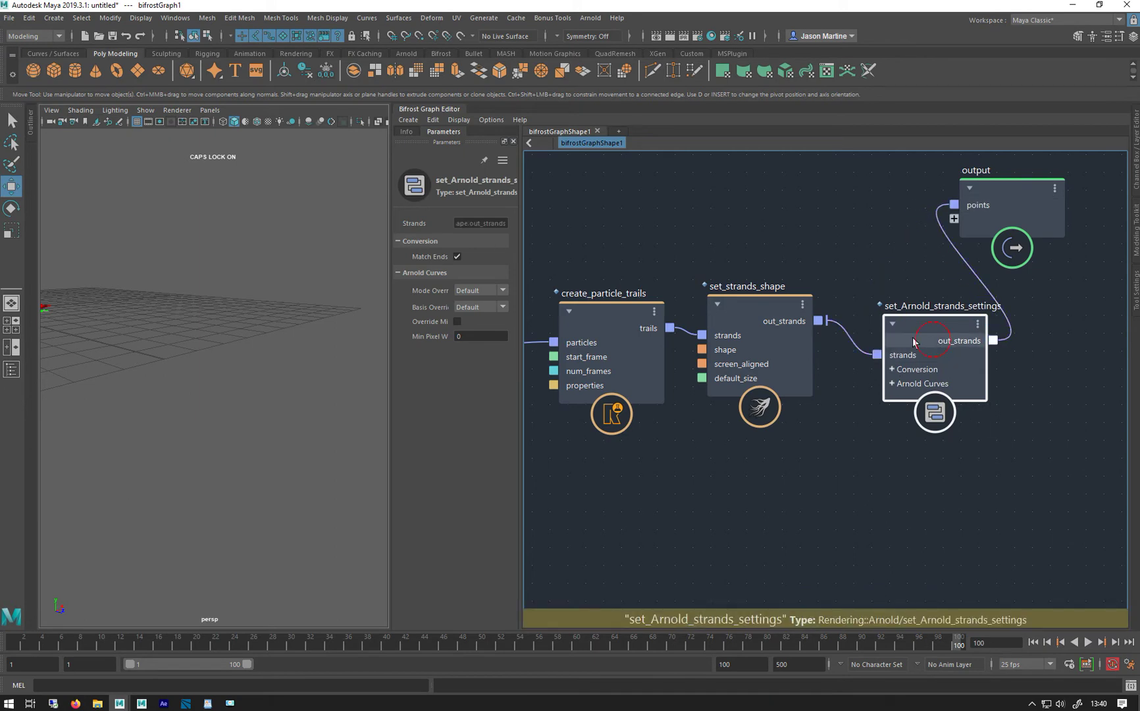
pyautogui.click(483, 306)
pyautogui.click(479, 341)
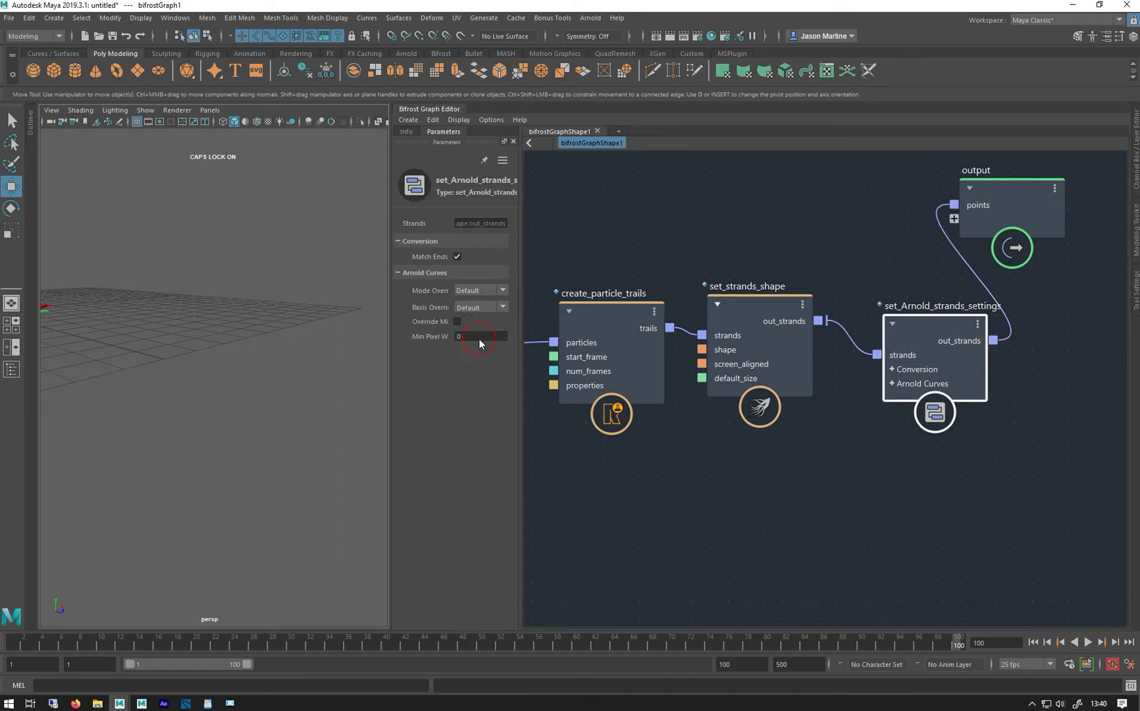
pyautogui.keyDown('alt'); pyautogui.moveTo(154, 293); pyautogui.dragTo(217, 407); pyautogui.keyUp('alt')
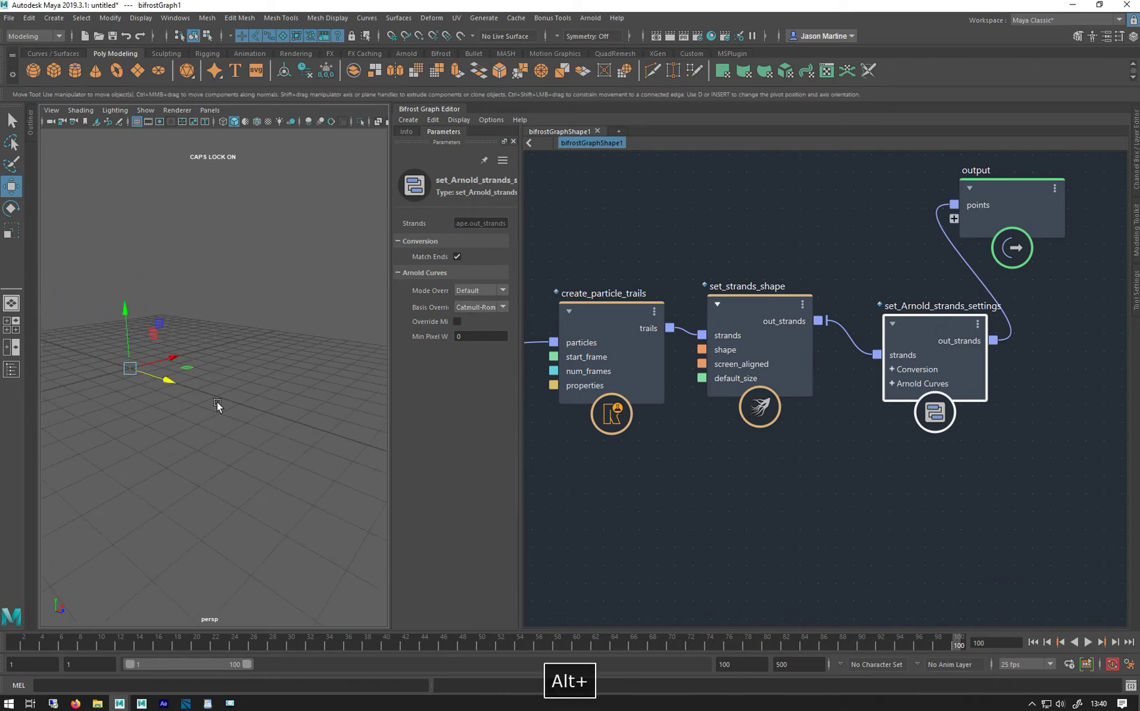
# Step: Play and scrub the trail simulation, rewind to frame 1, replay, and move the output node aside
pyautogui.hotkey('alt', 'v')
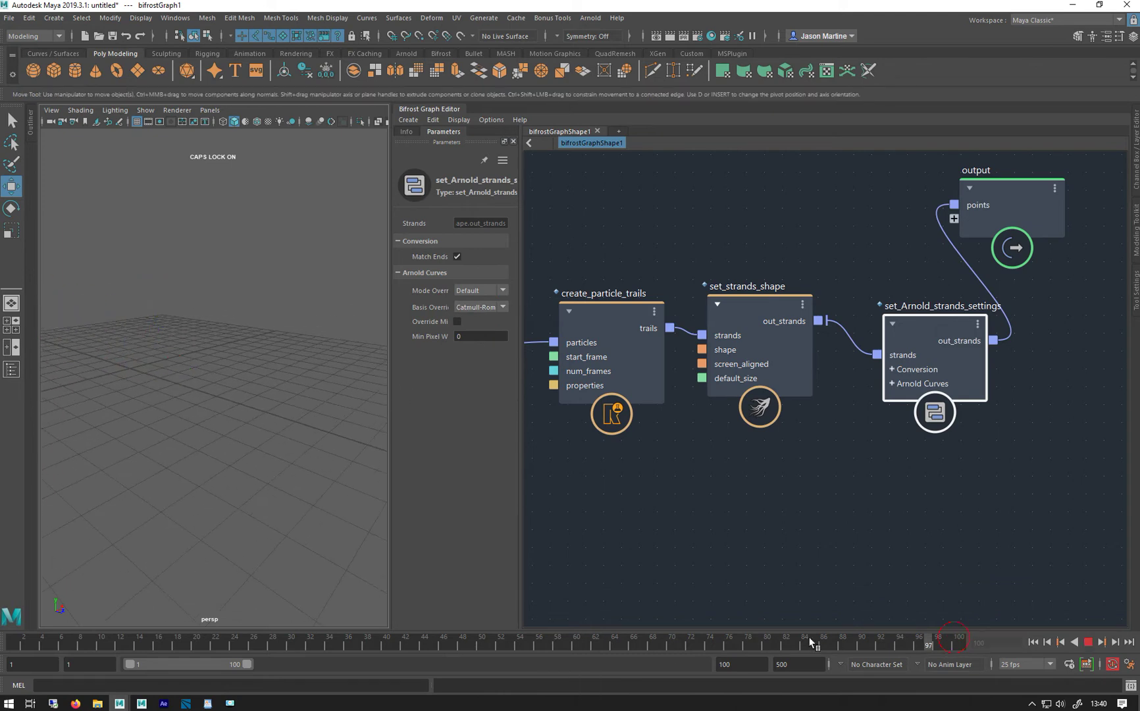
pyautogui.moveTo(667, 639); pyautogui.dragTo(972, 648)
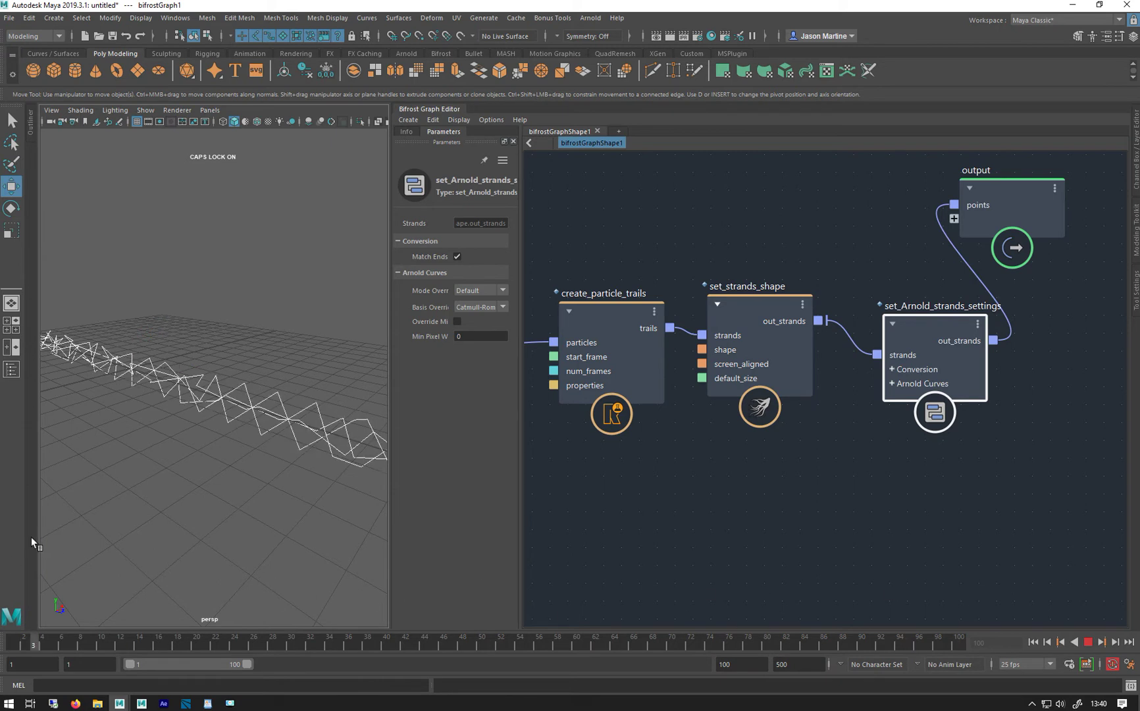
pyautogui.hotkey('alt', 'v')
pyautogui.click(619, 333)
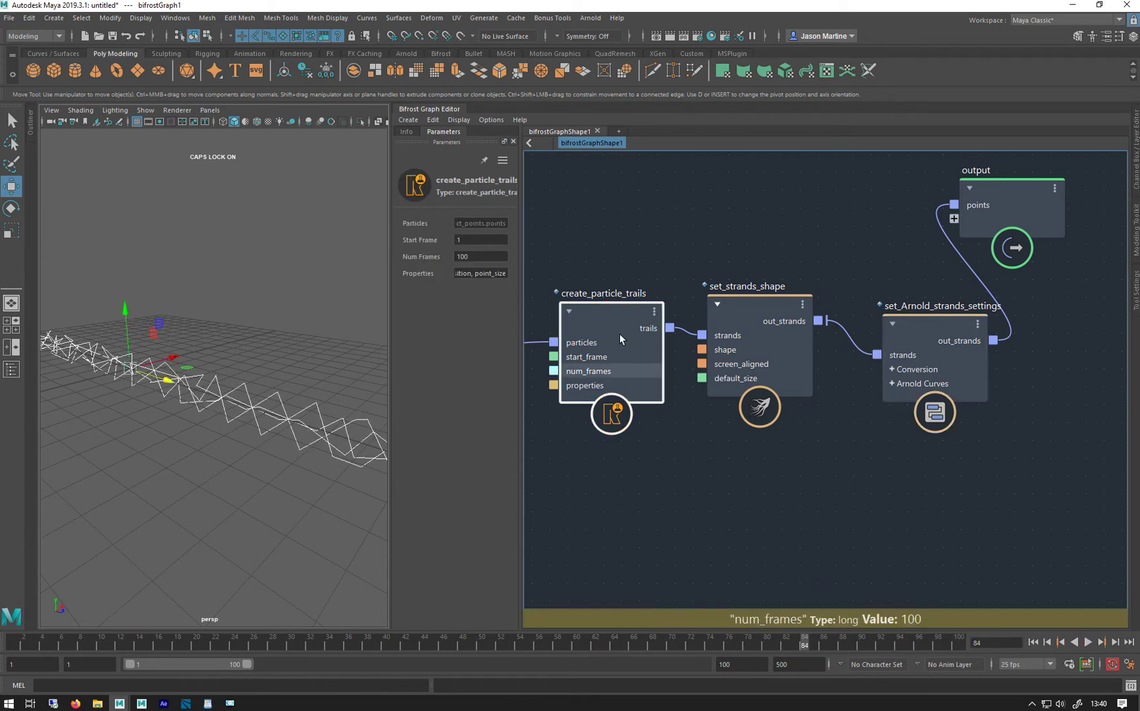
pyautogui.hotkey('alt', 'shift', 'v')
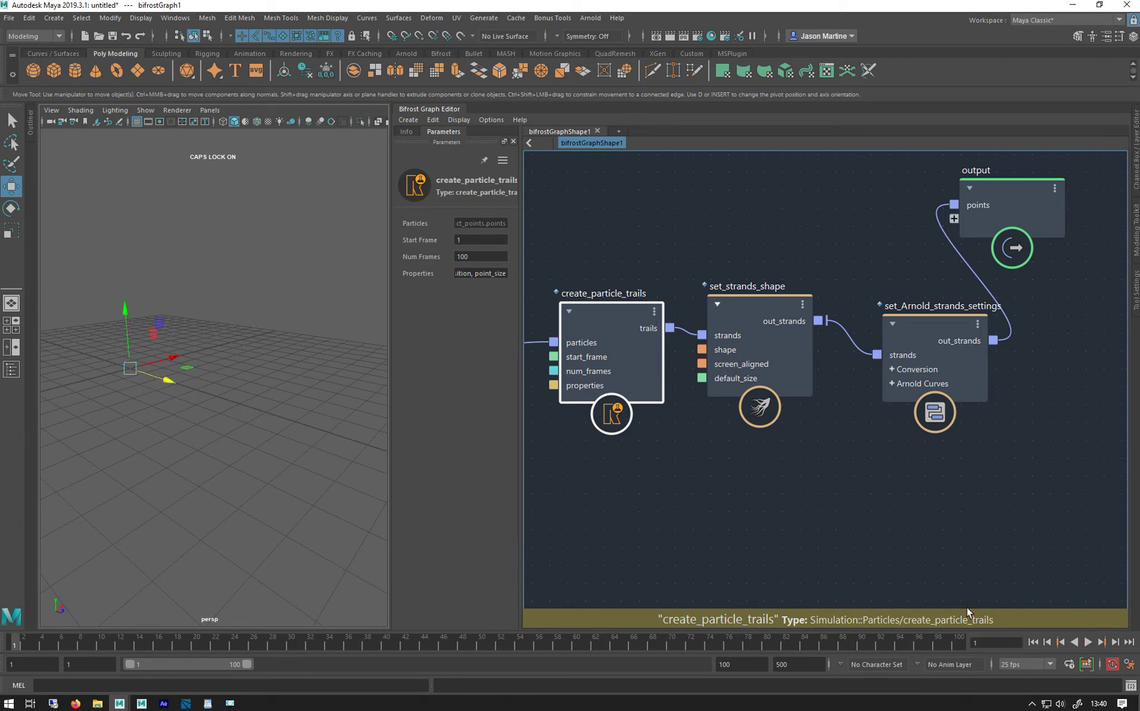
pyautogui.click(1087, 641)
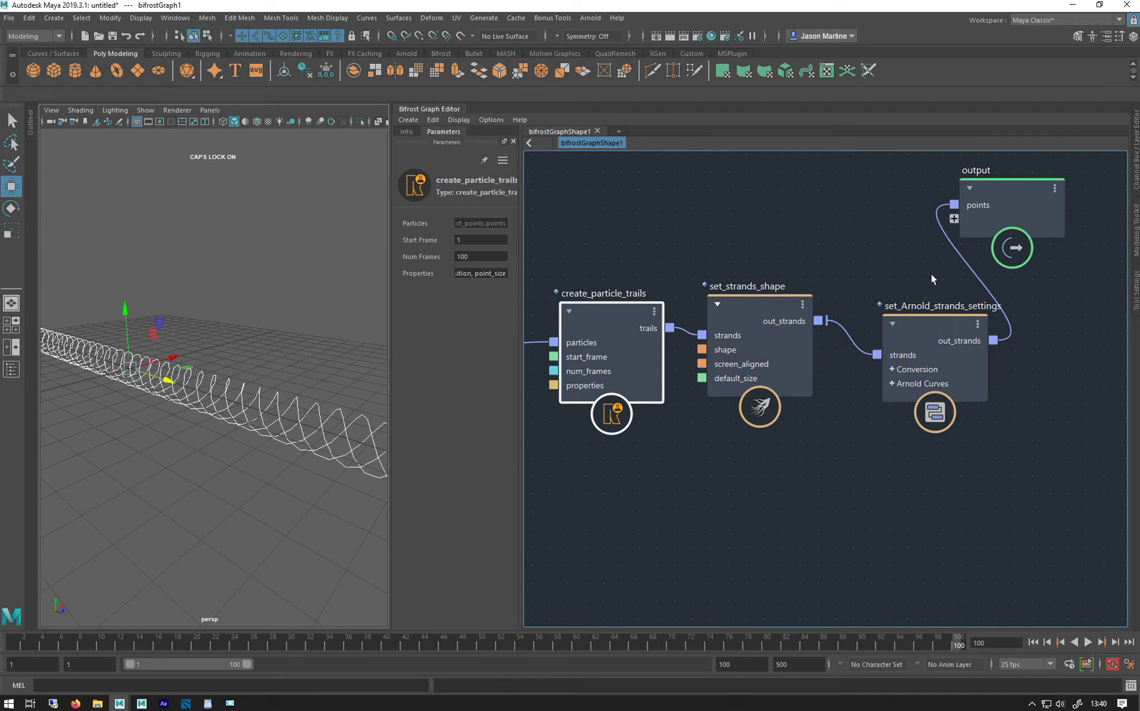
pyautogui.moveTo(987, 219); pyautogui.dragTo(1052, 191)
pyautogui.moveTo(808, 223); pyautogui.dragTo(707, 217, button='middle')
# Step: Insert assign_material, wiring out_strands into geometry and out_geometry into the output points
pyautogui.moveTo(815, 331); pyautogui.dragTo(781, 303)
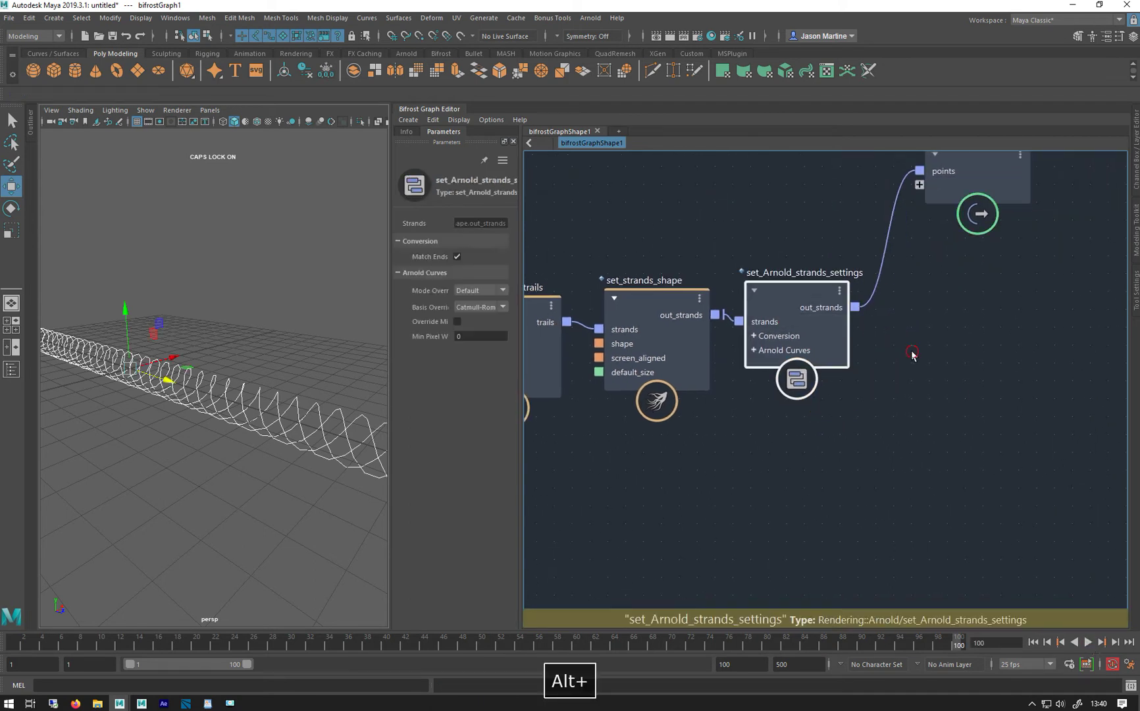
pyautogui.click(912, 351)
pyautogui.press('Tab')
pyautogui.write('ASS')
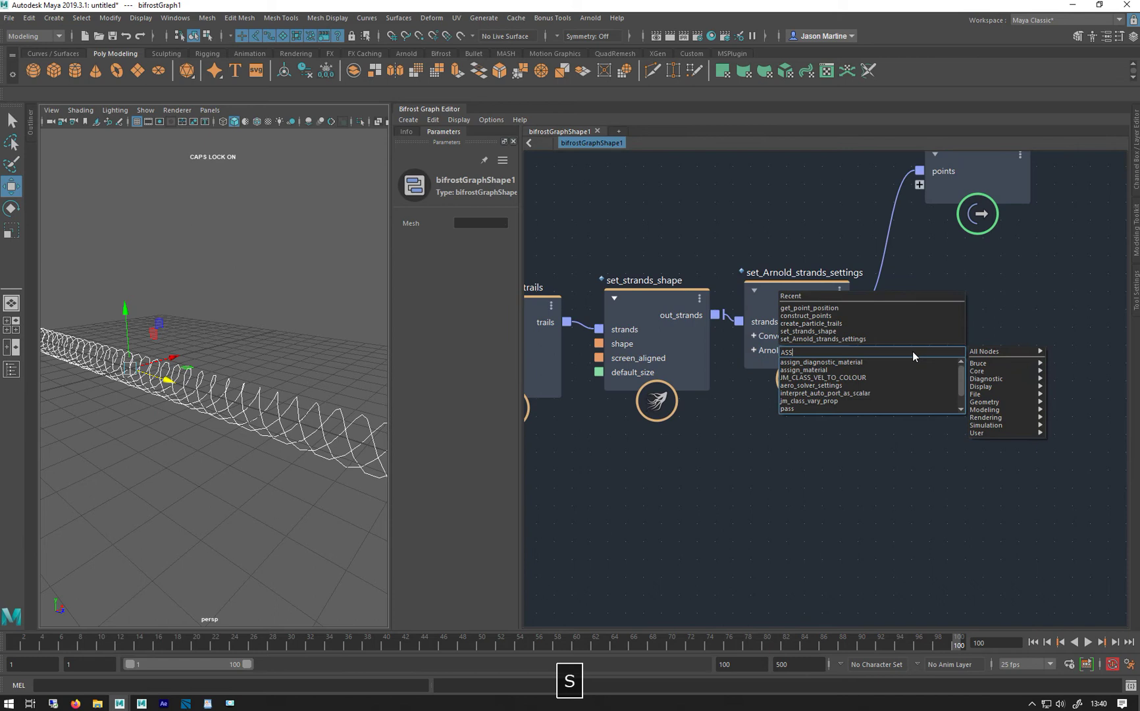
pyautogui.click(855, 369)
pyautogui.moveTo(934, 379); pyautogui.dragTo(974, 314)
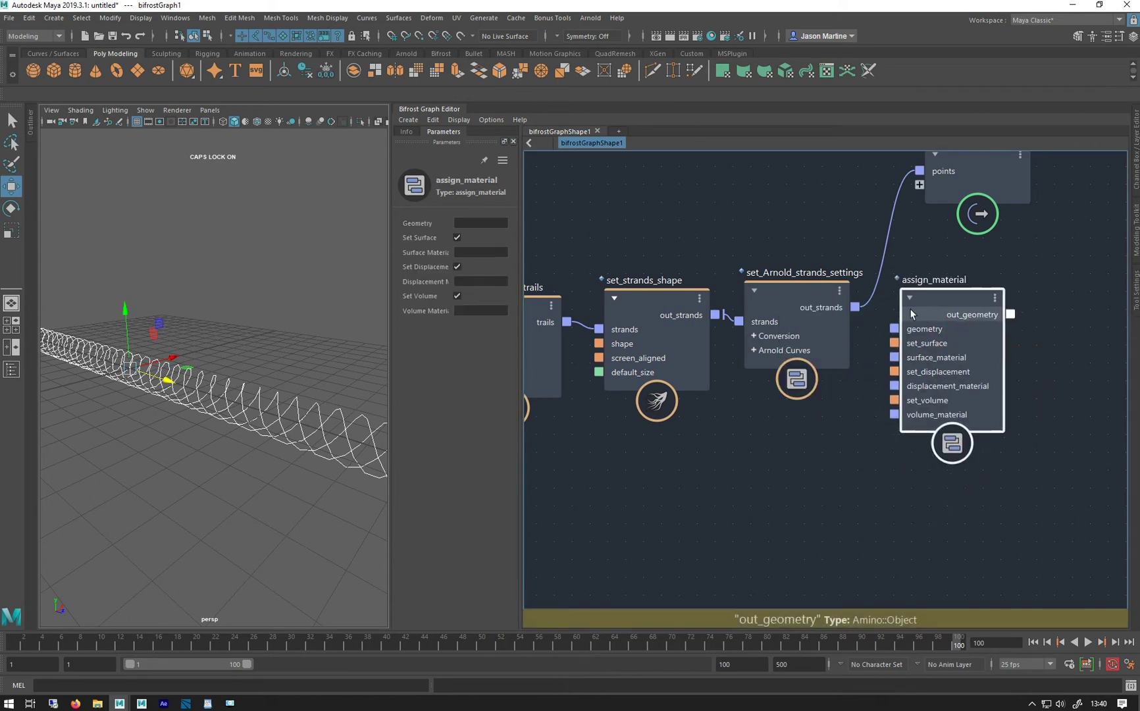
pyautogui.moveTo(854, 306); pyautogui.dragTo(894, 328)
pyautogui.moveTo(1010, 314); pyautogui.dragTo(942, 167)
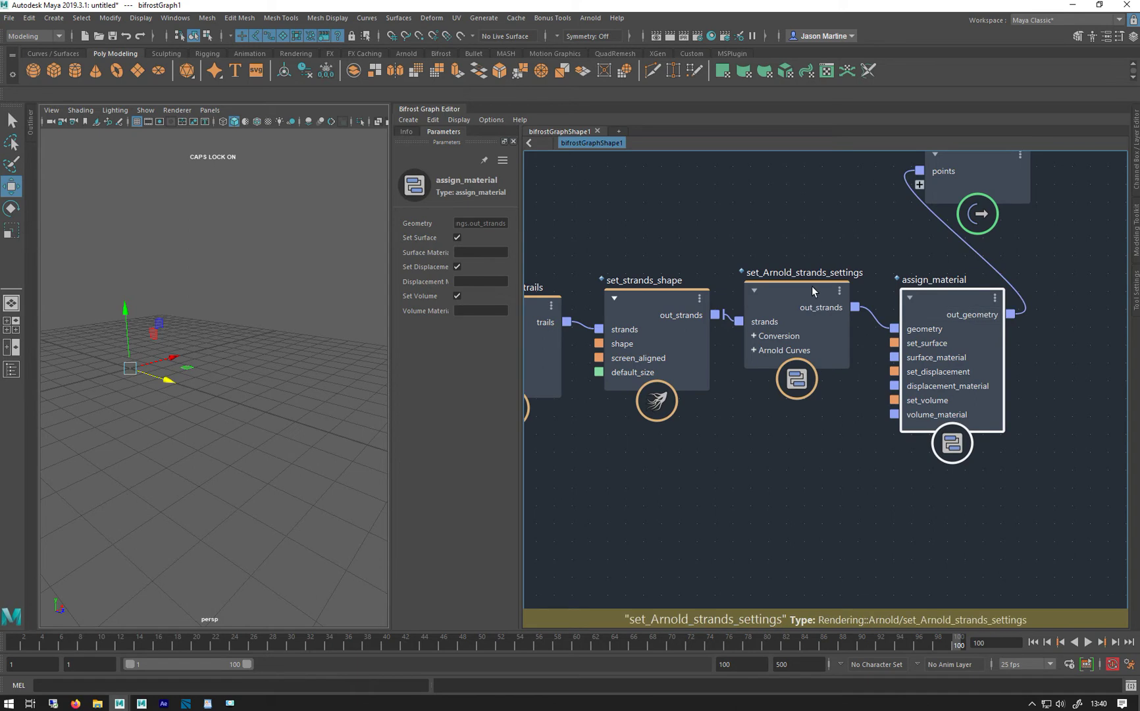
pyautogui.click(1032, 642)
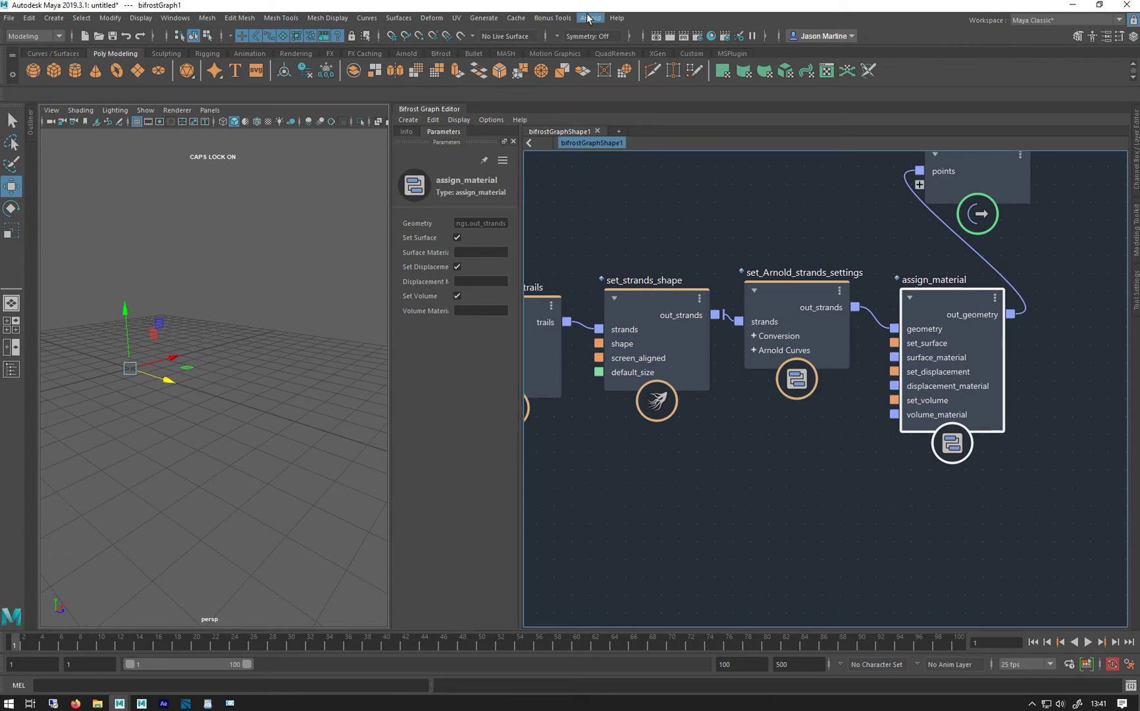
# Step: Create an Arnold aiStandardSurface in Hypershade and connect it to assign_material's surface_material
pyautogui.click(712, 36)
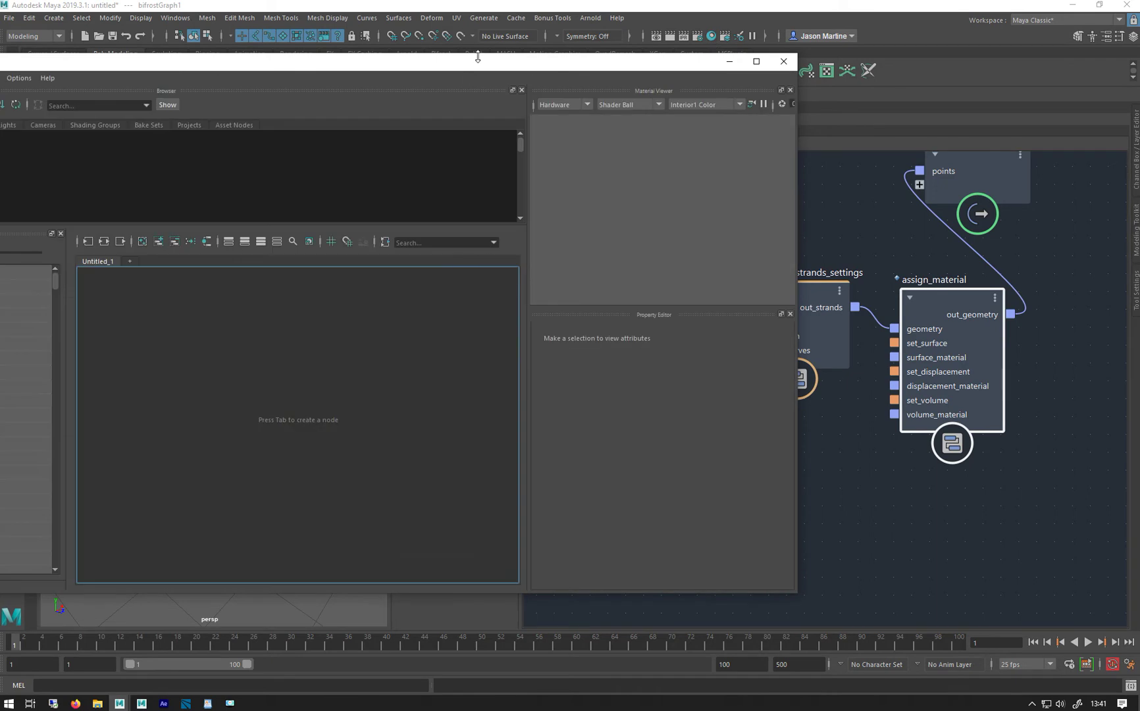
pyautogui.moveTo(562, 90); pyautogui.dragTo(785, 116)
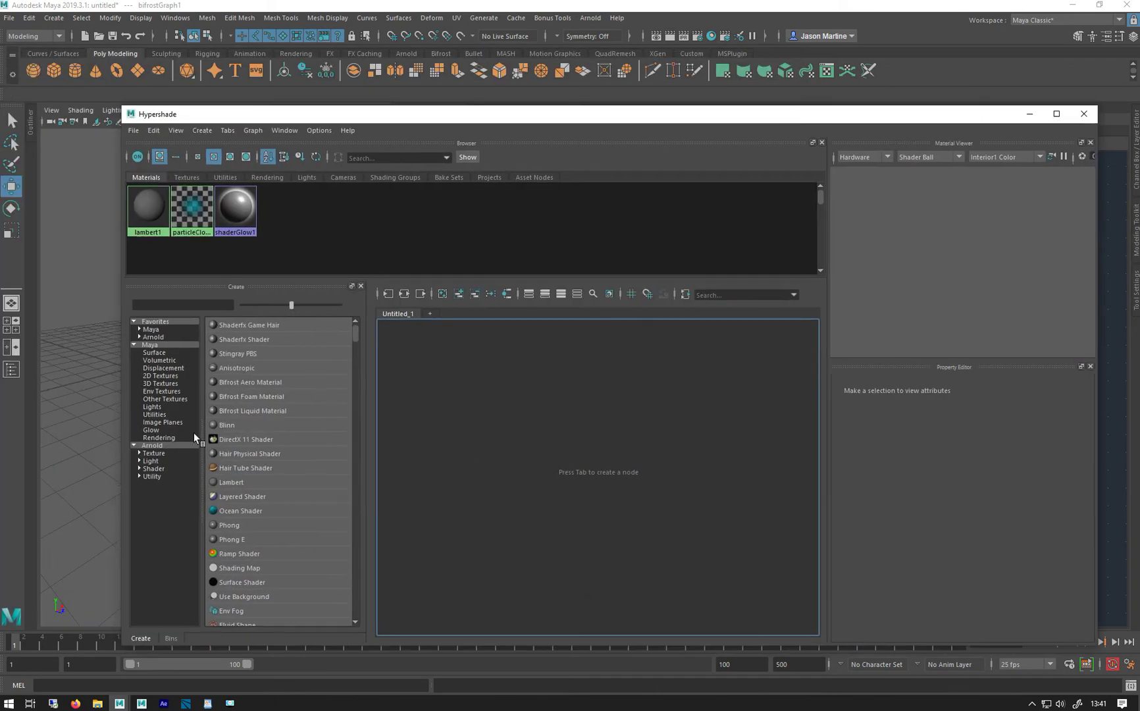
pyautogui.click(152, 445)
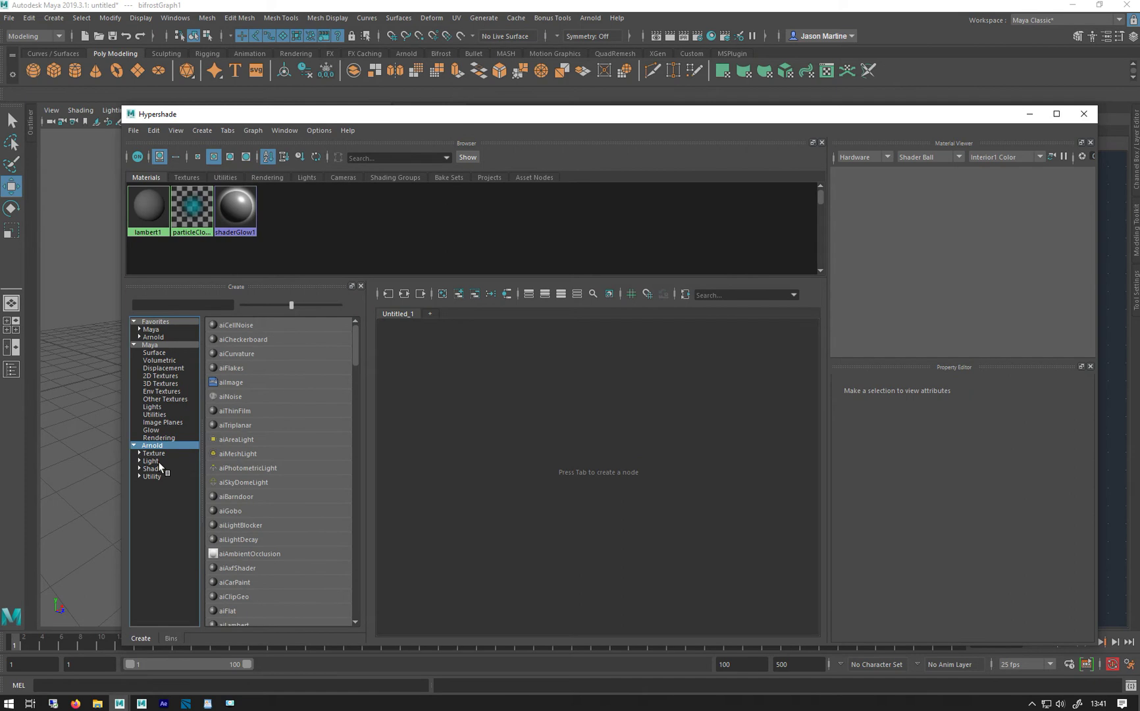
pyautogui.click(155, 469)
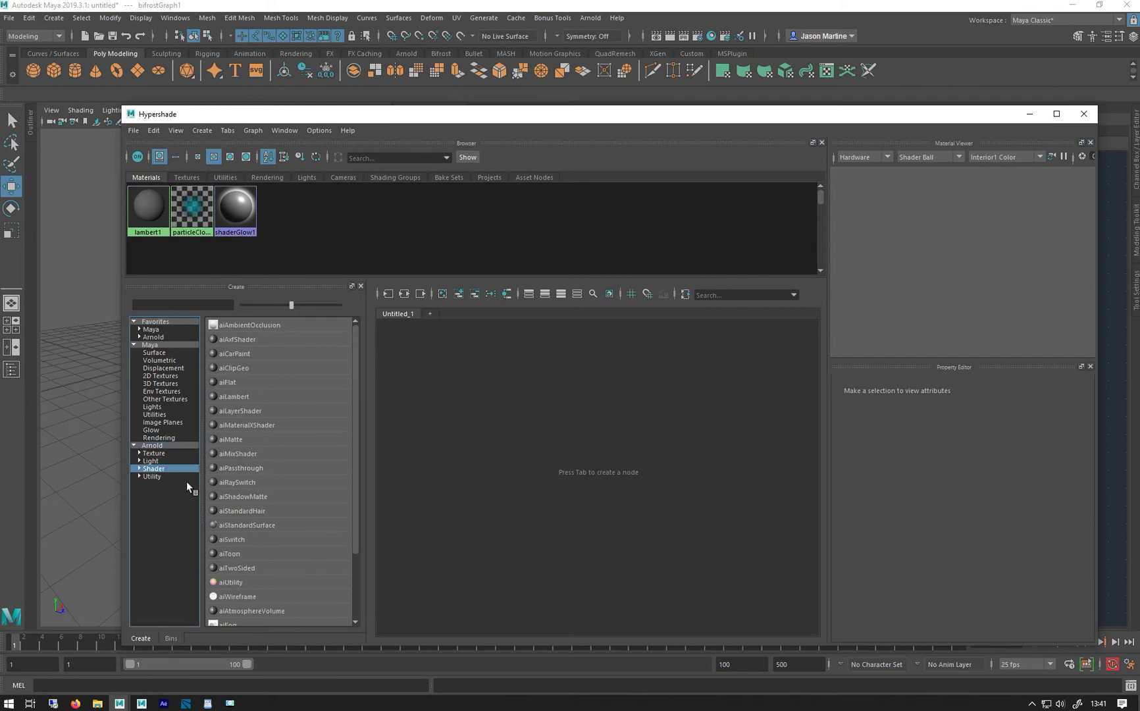
pyautogui.click(230, 525)
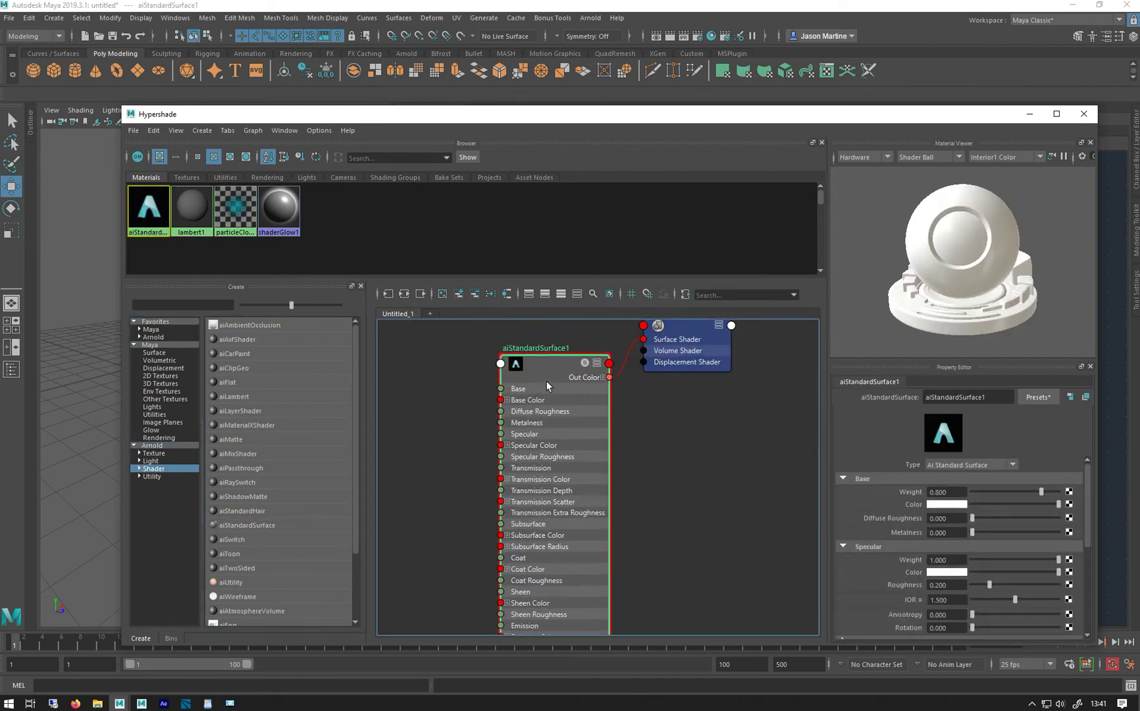
pyautogui.moveTo(688, 117); pyautogui.dragTo(378, 53)
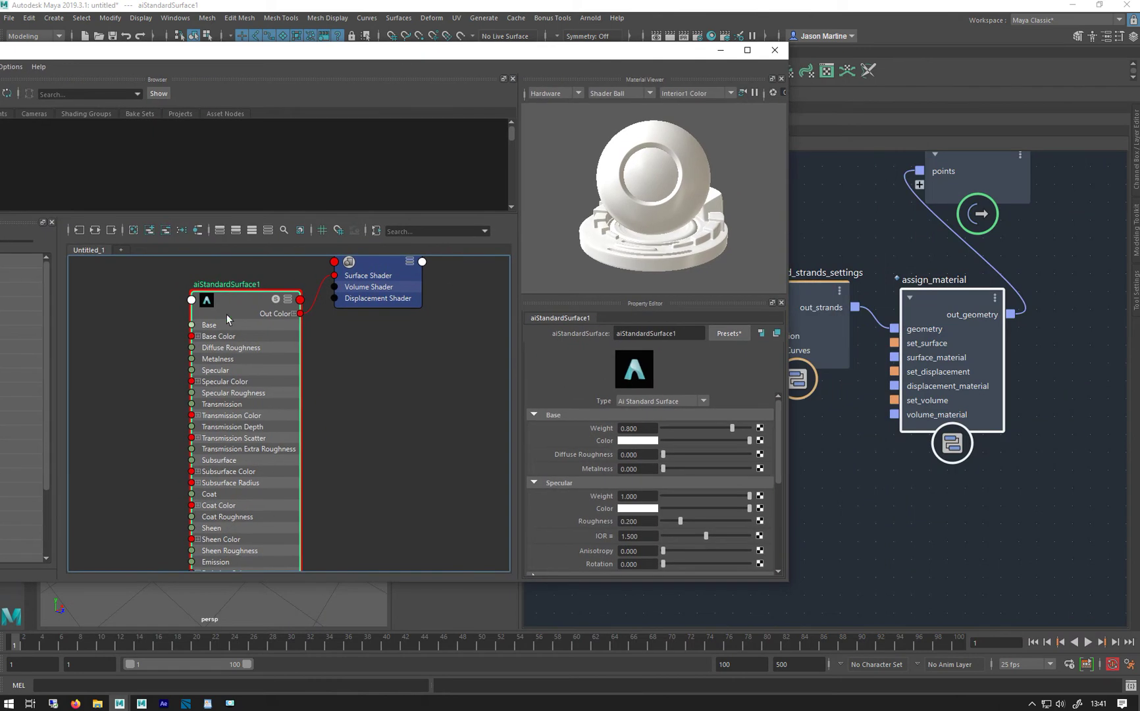
pyautogui.moveTo(227, 319); pyautogui.dragTo(857, 455, button='middle')
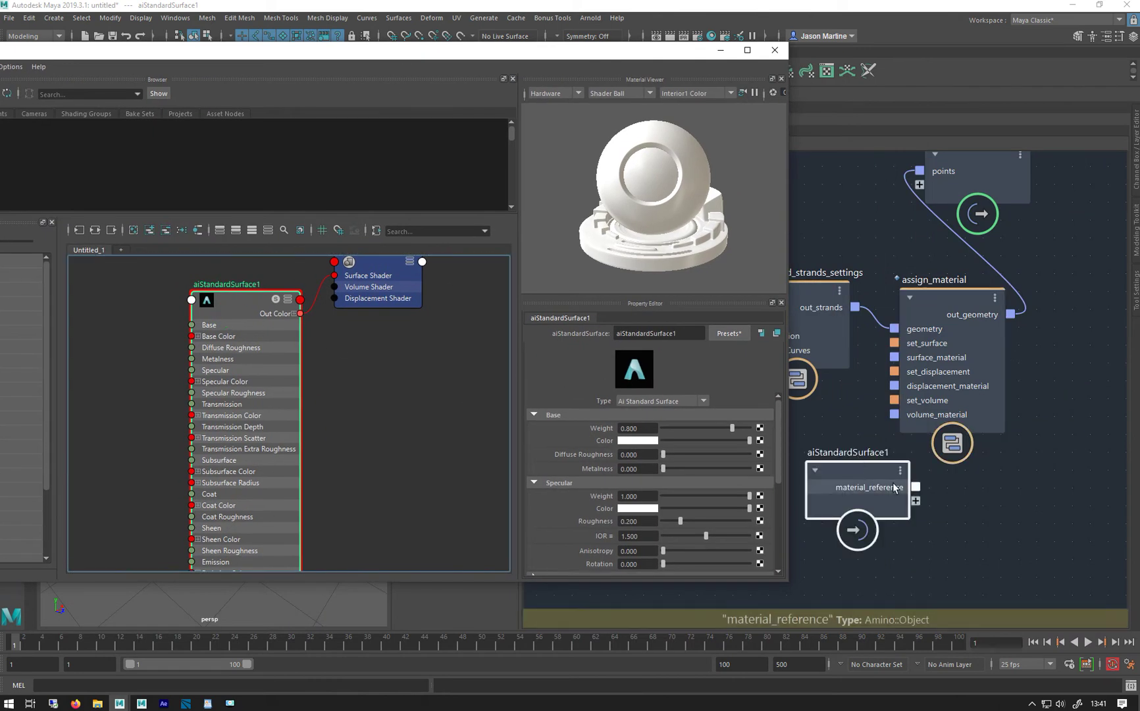
pyautogui.moveTo(916, 487); pyautogui.dragTo(905, 358)
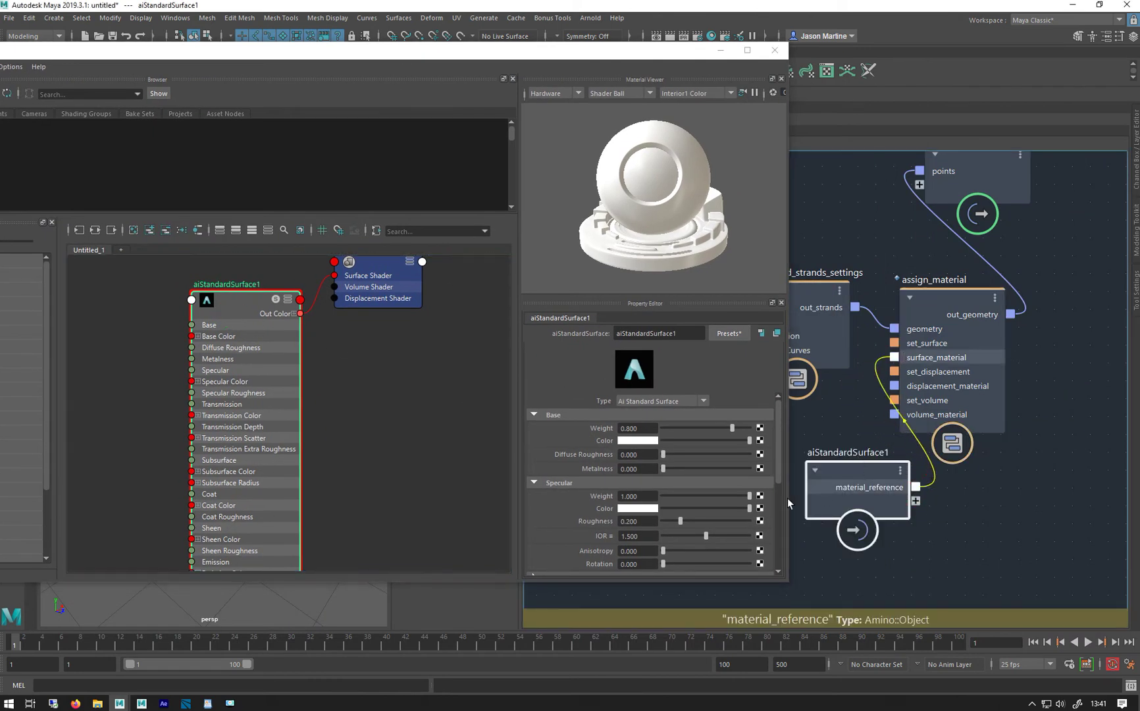
# Step: Give aiStandardSurface1 an emission weight of 1.000 and a cyan emission colour
pyautogui.scroll(-2, 625, 484)
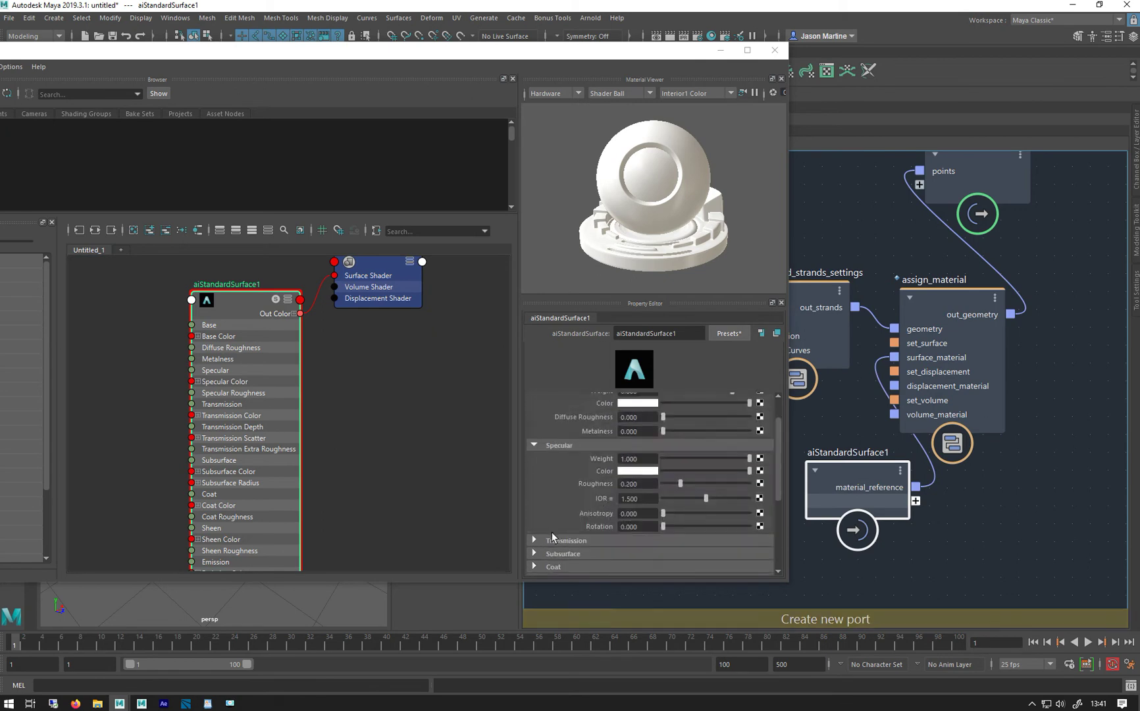
pyautogui.scroll(-3, 552, 536)
pyautogui.click(555, 451)
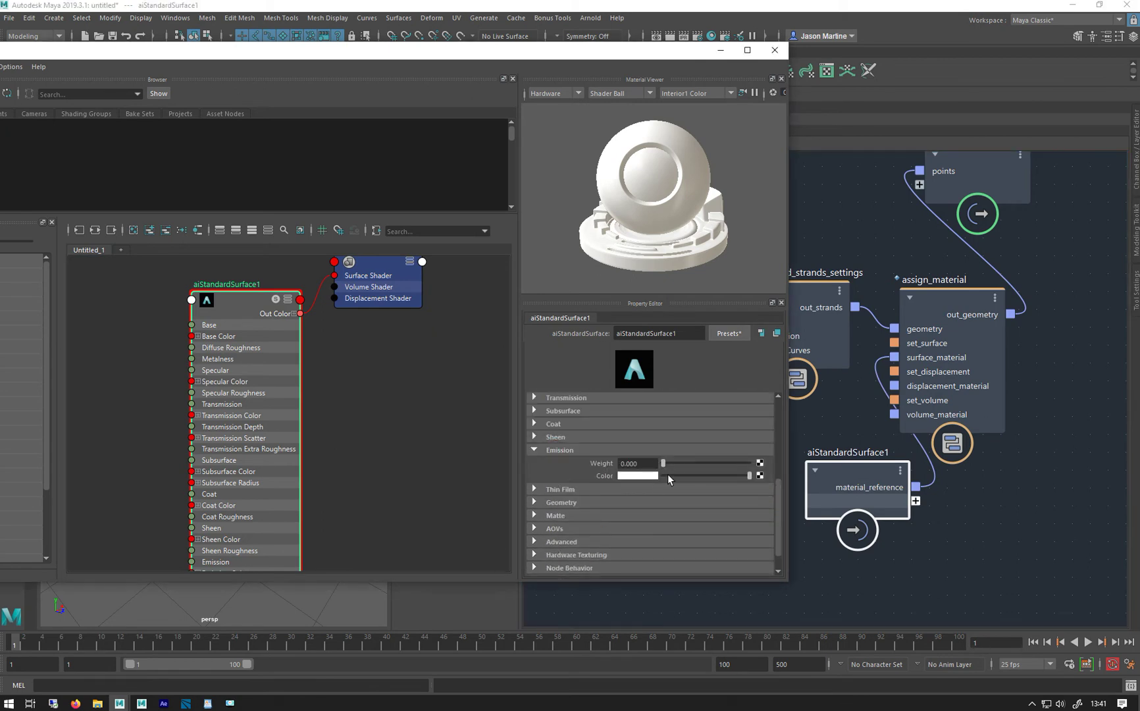
pyautogui.moveTo(664, 463); pyautogui.dragTo(778, 470)
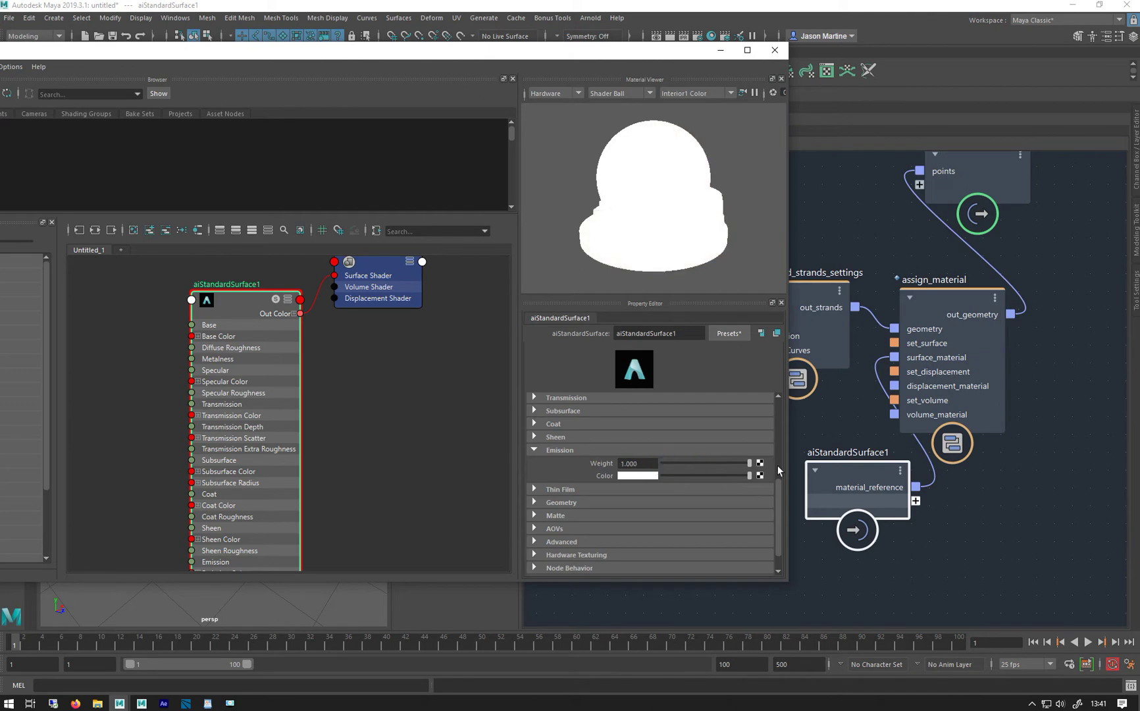
pyautogui.click(637, 476)
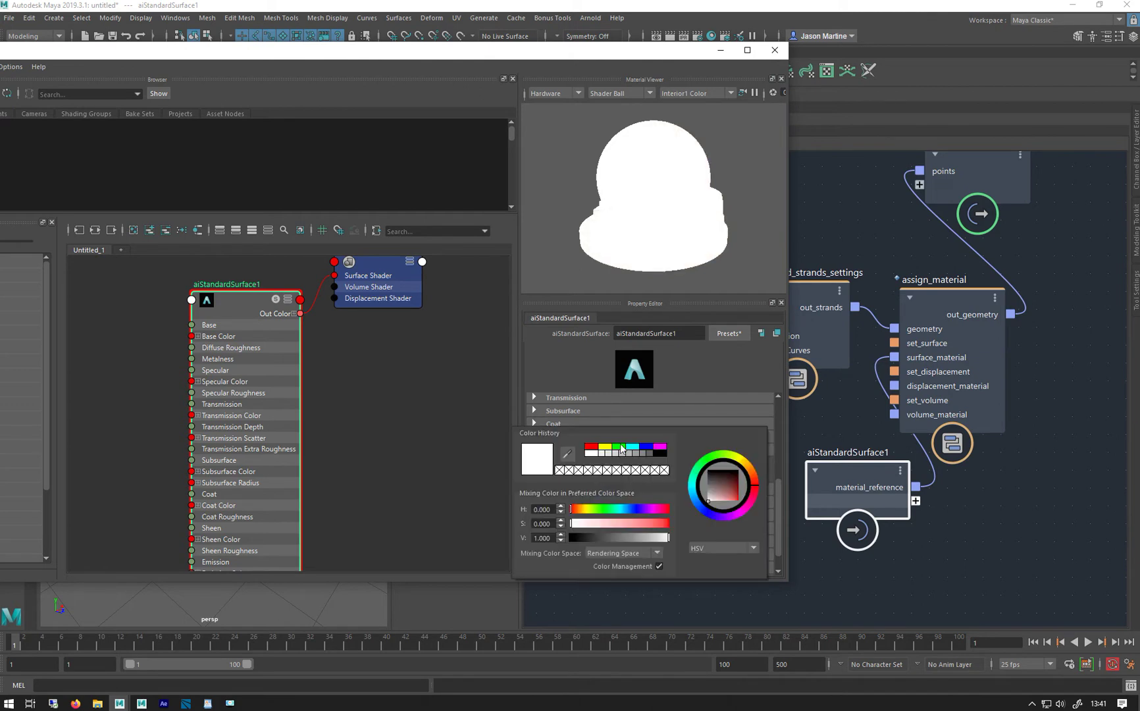
pyautogui.click(631, 446)
# Step: Replay the simulation, then open Arnold RenderView and start a render of the scene
pyautogui.click(721, 50)
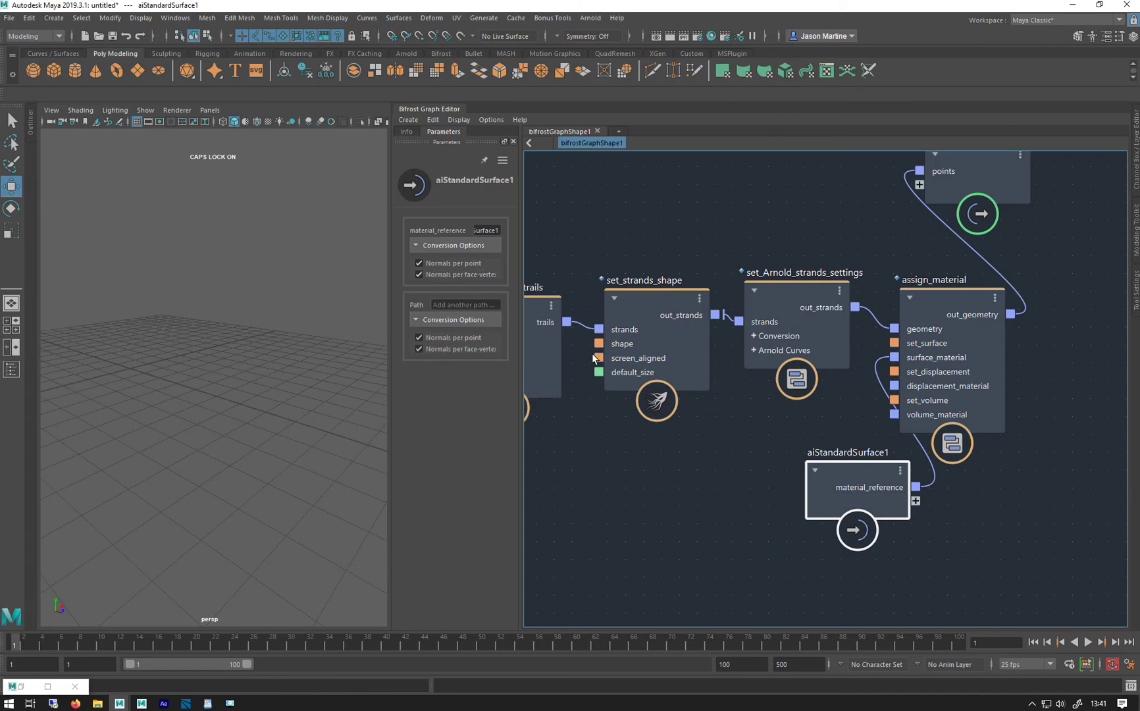
pyautogui.click(1088, 643)
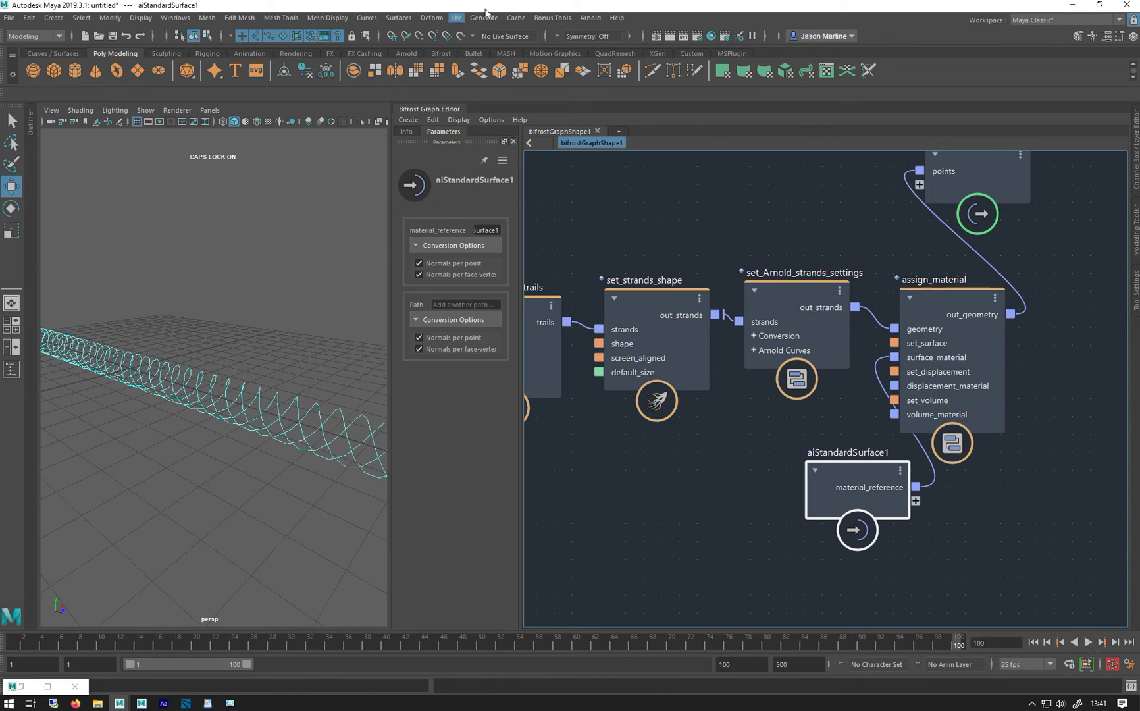
pyautogui.click(589, 18)
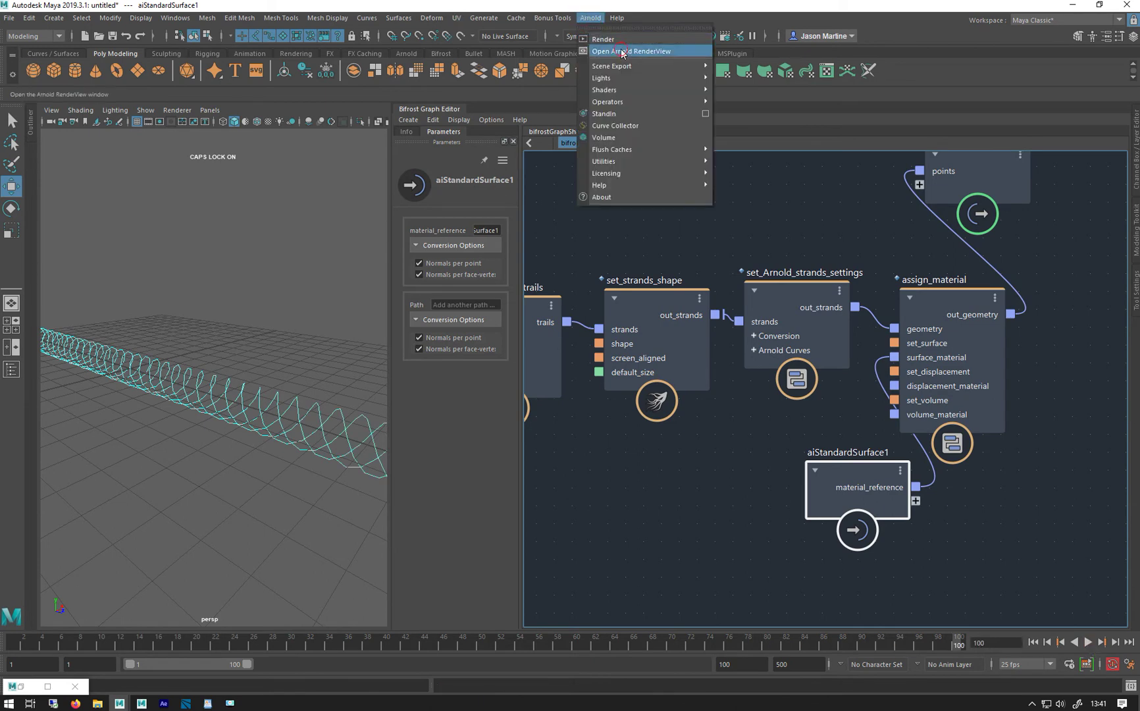
pyautogui.click(621, 50)
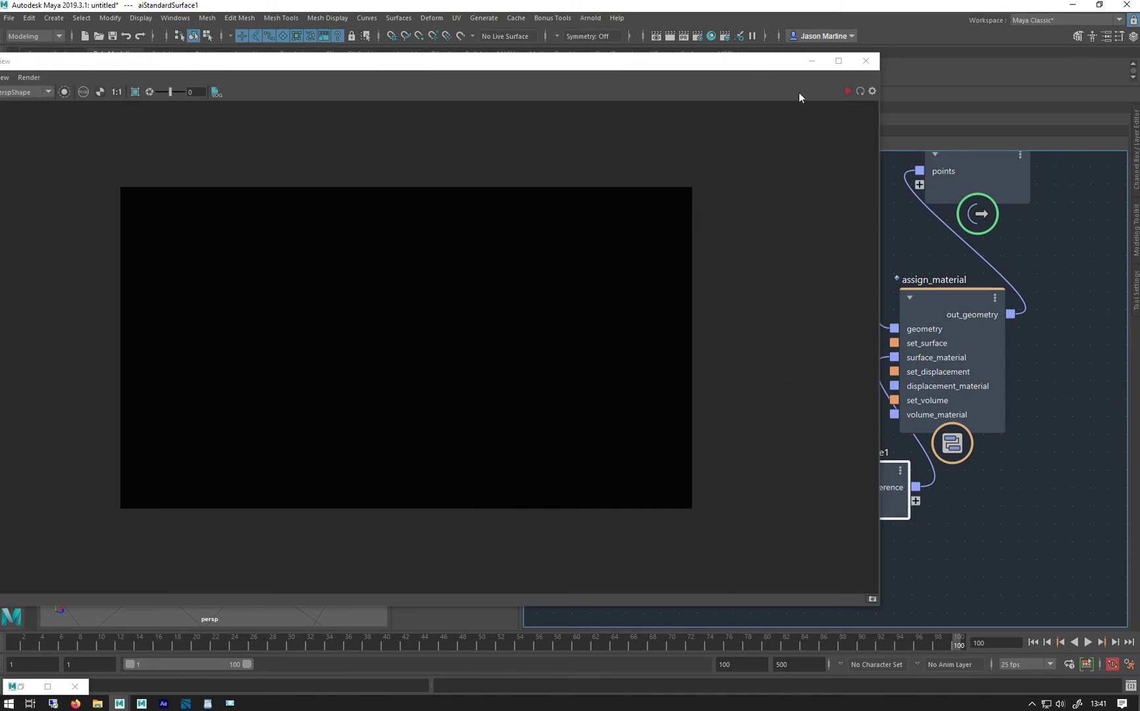
pyautogui.click(847, 92)
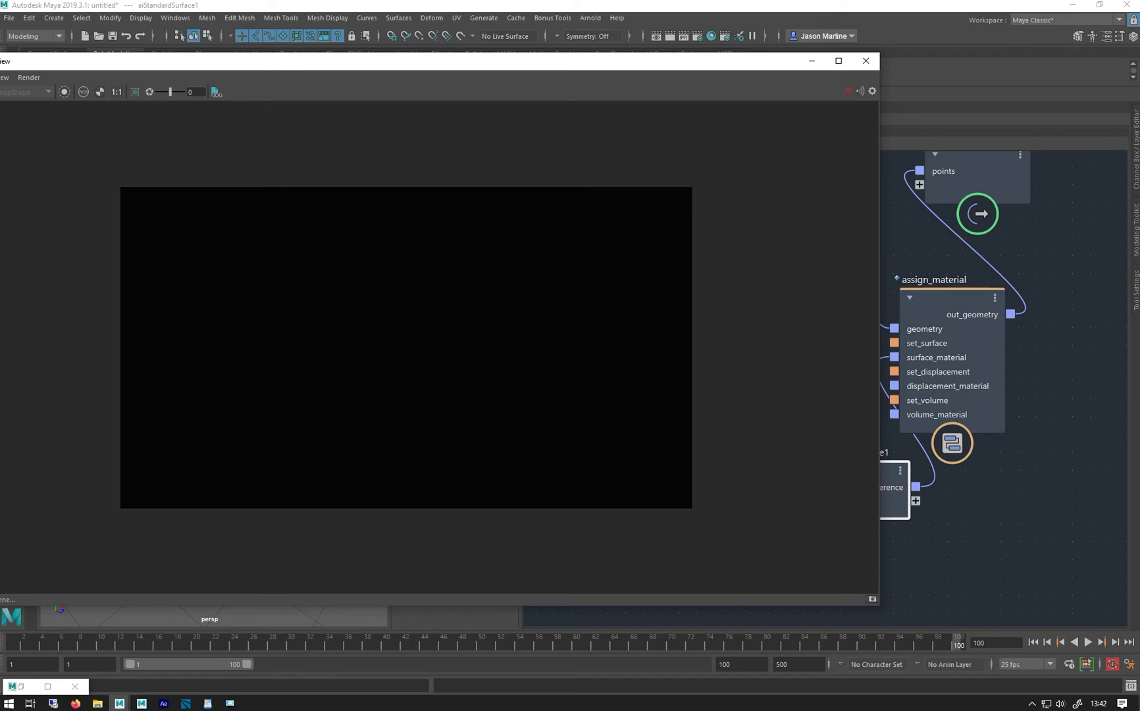
# Step: Set set_strands_shape's Default Size to 0.025
pyautogui.moveTo(406, 66); pyautogui.dragTo(116, 91)
pyautogui.click(622, 257)
pyautogui.moveTo(726, 255); pyautogui.dragTo(879, 250, button='middle')
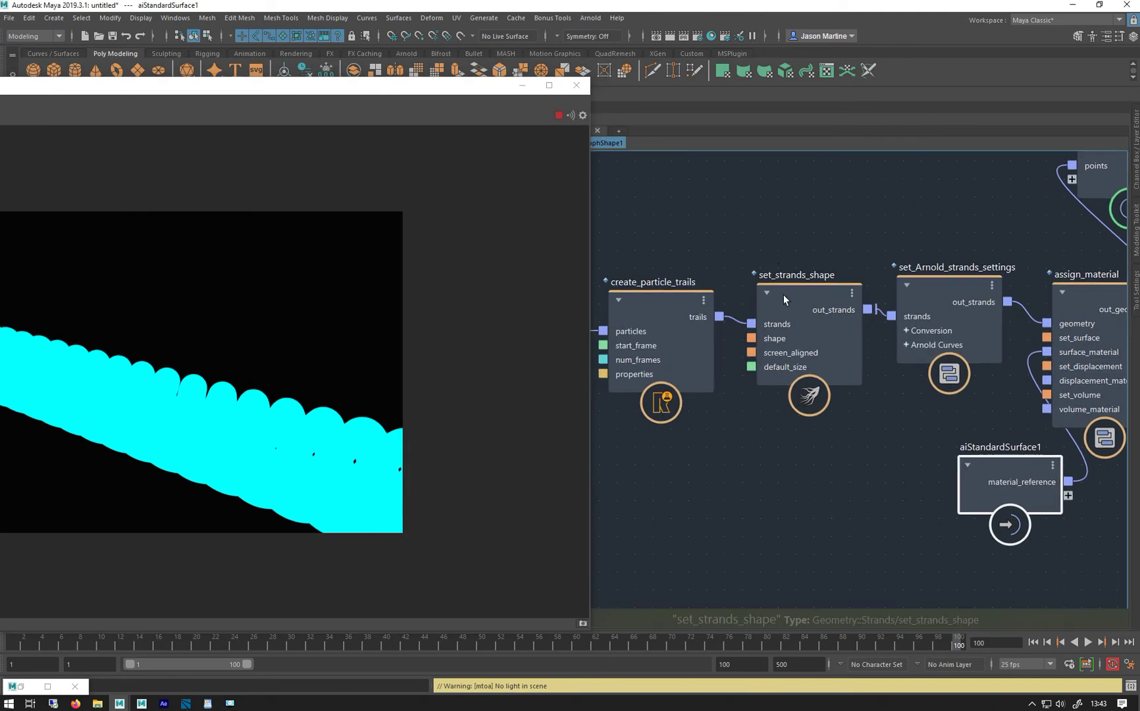
pyautogui.click(784, 300)
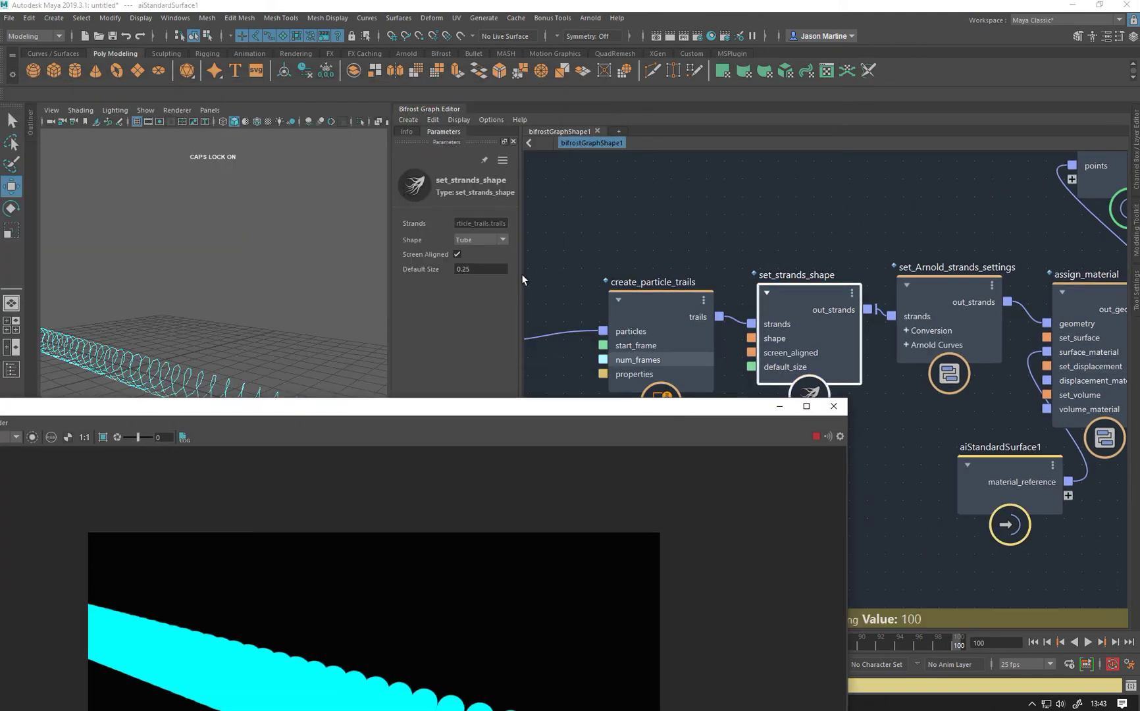
pyautogui.click(464, 268)
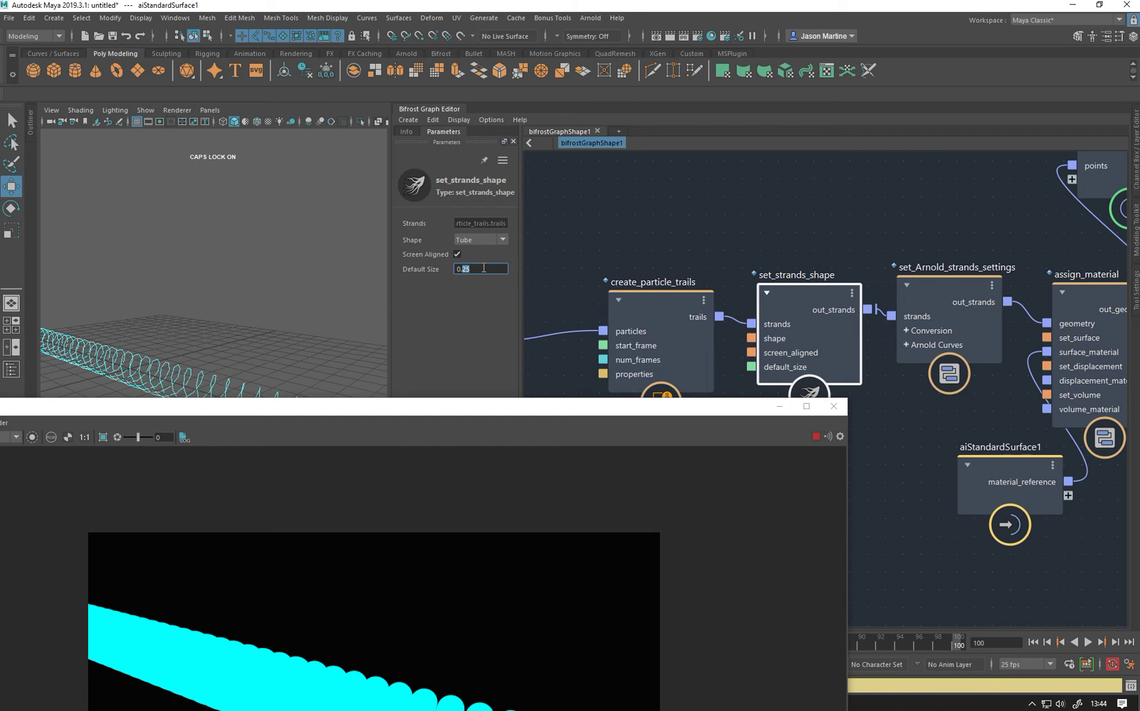
pyautogui.write('0')
pyautogui.press('Return')
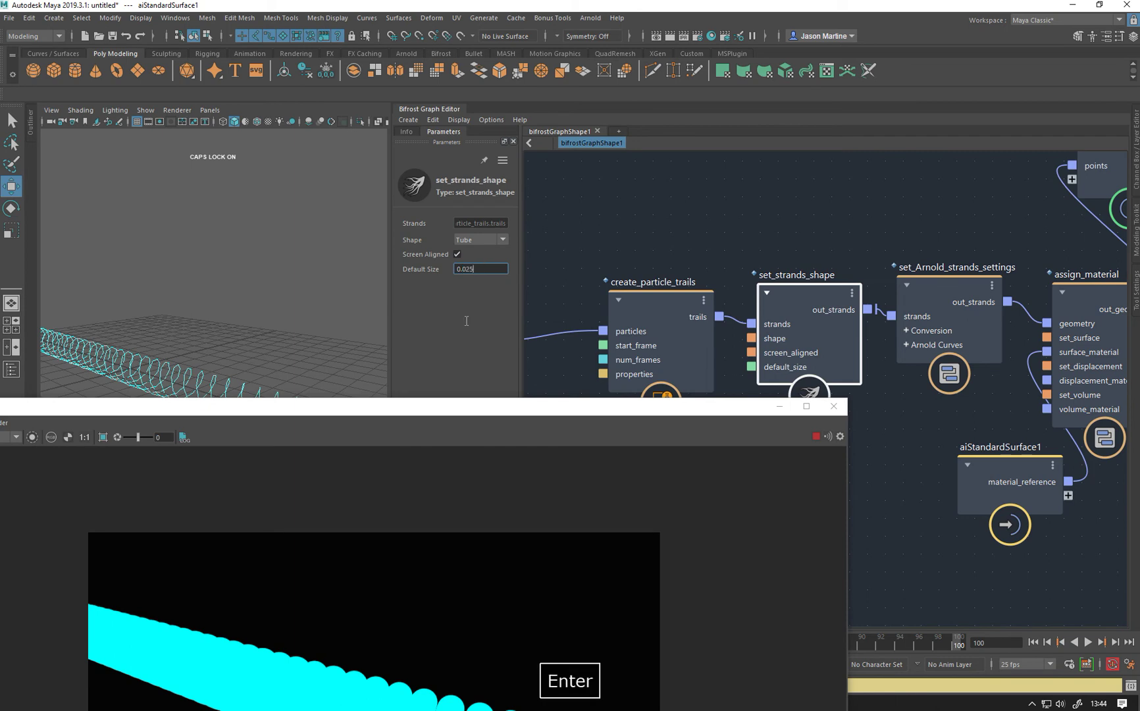
# Step: Rewind to frame 1 and replay the simulation to regenerate the thinner trails
pyautogui.moveTo(491, 413); pyautogui.dragTo(386, 144)
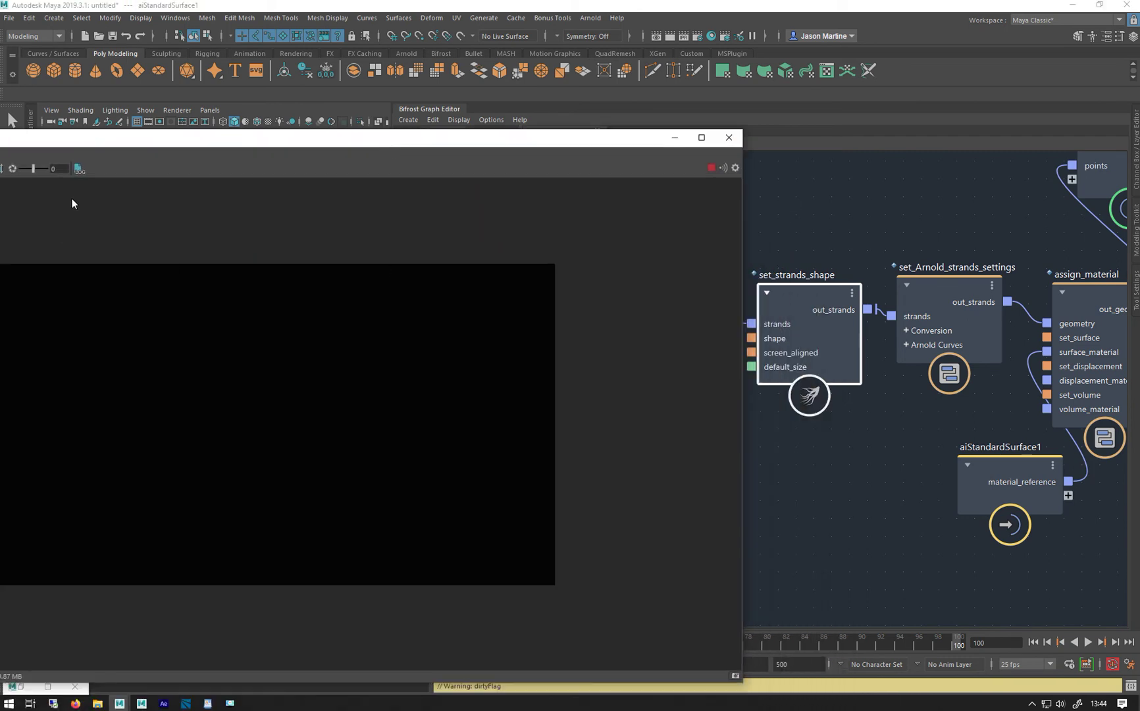
pyautogui.moveTo(139, 141); pyautogui.dragTo(319, 388)
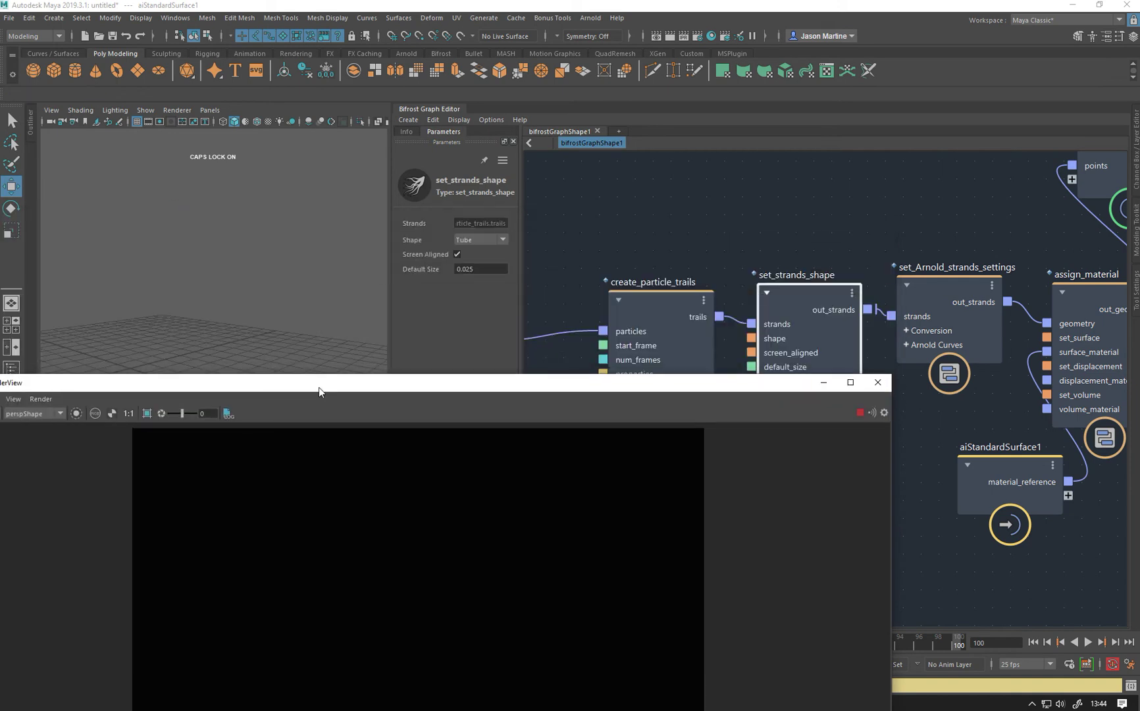
pyautogui.click(823, 383)
pyautogui.click(635, 348)
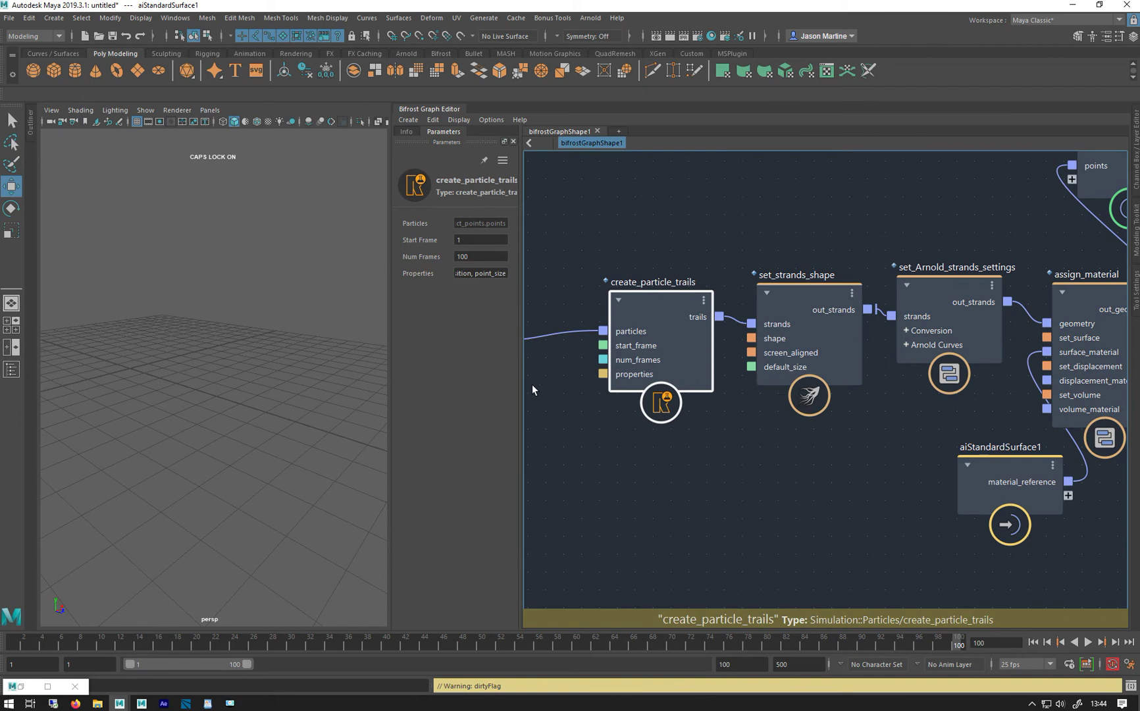
pyautogui.click(1032, 642)
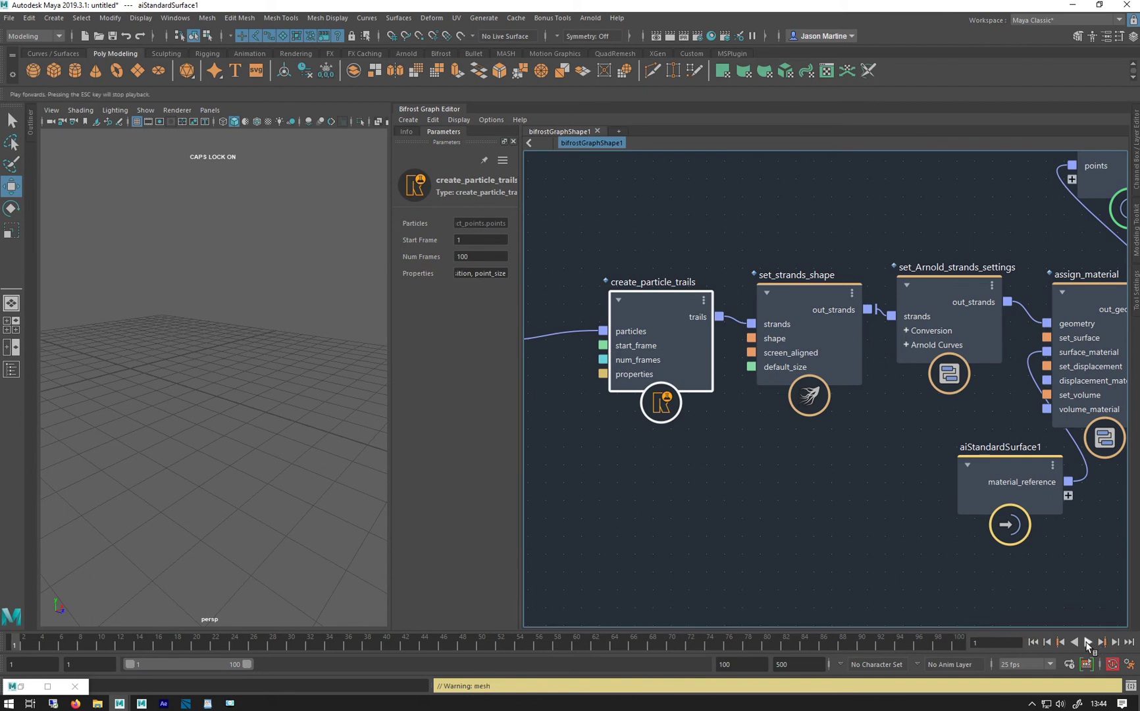
pyautogui.moveTo(647, 291)
pyautogui.mouseDown()
pyautogui.moveTo(661, 308)
pyautogui.moveTo(638, 292)
pyautogui.mouseUp()
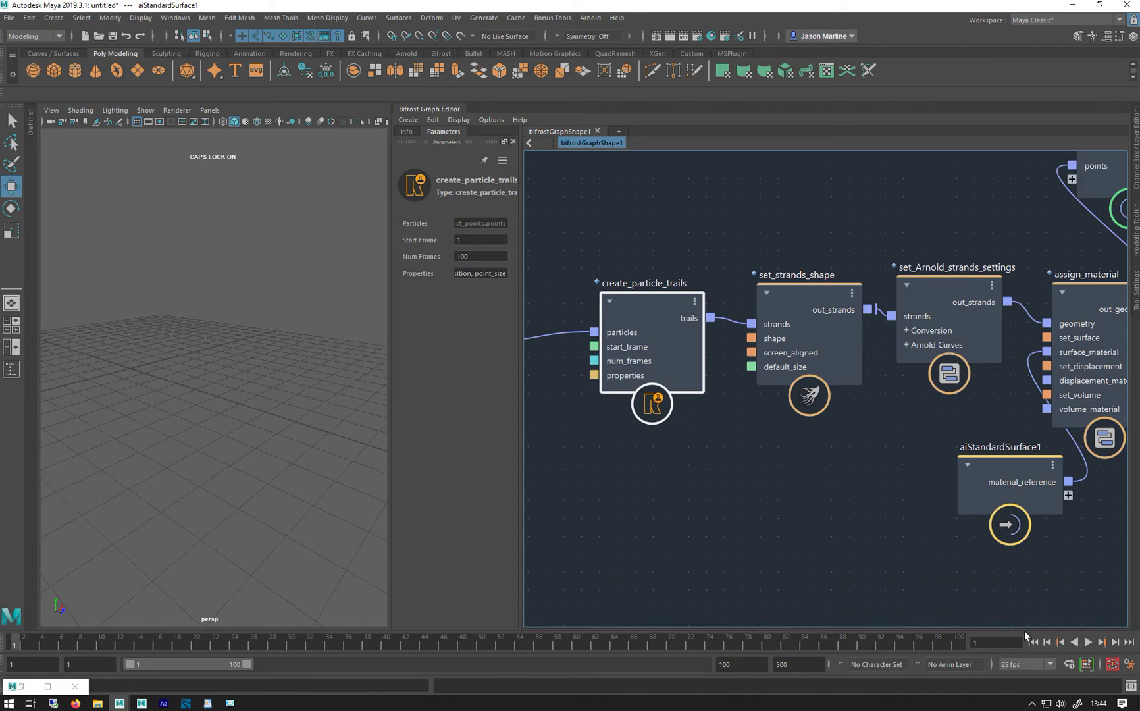
pyautogui.click(1087, 643)
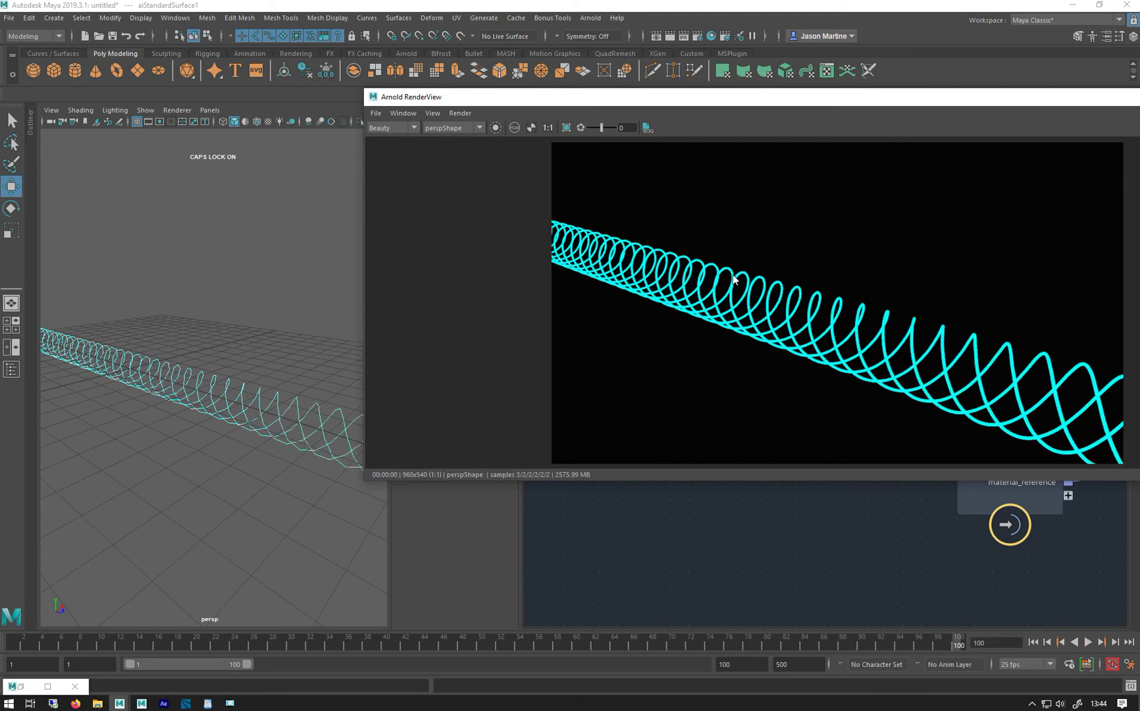
# Step: Rearrange and resize the Arnold RenderView beside the graph with set_Arnold_strands_settings selected
pyautogui.moveTo(697, 116); pyautogui.dragTo(226, 92)
pyautogui.click(921, 292)
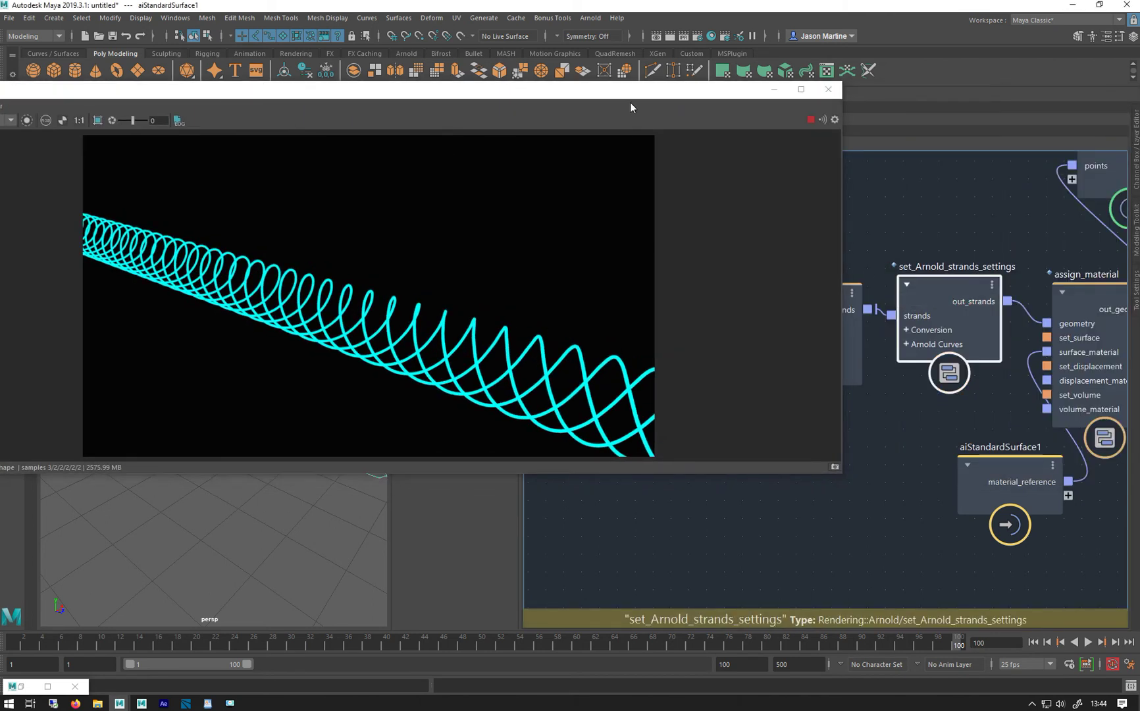
pyautogui.moveTo(604, 97); pyautogui.dragTo(618, 398)
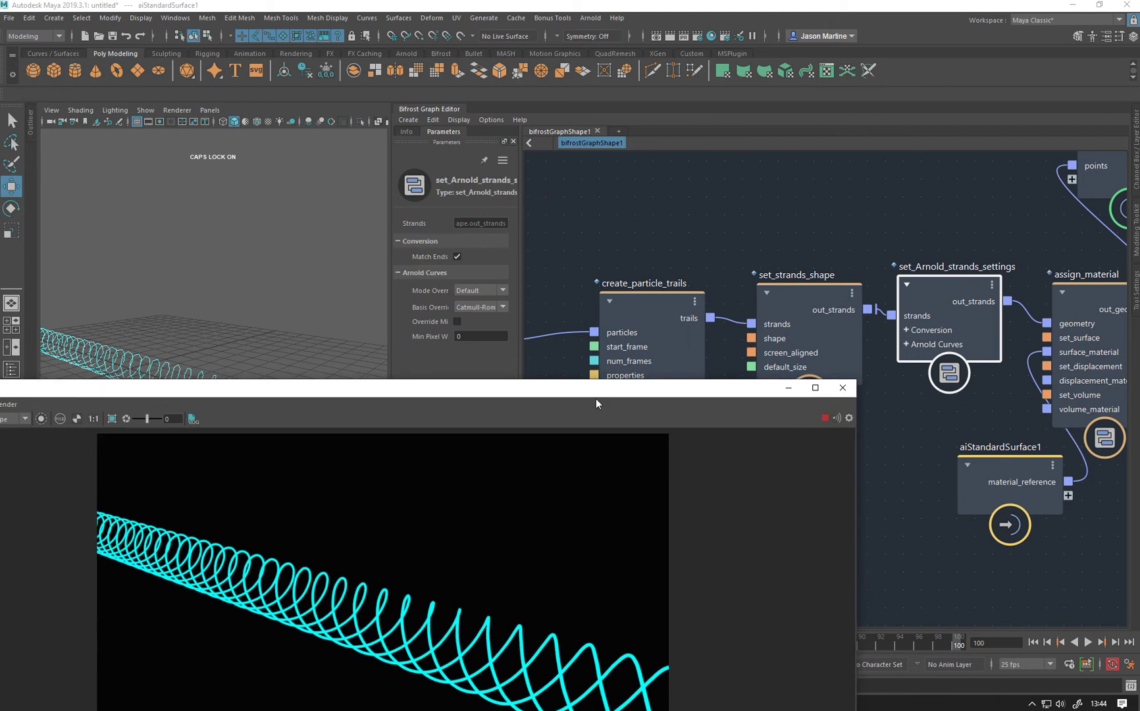
pyautogui.moveTo(563, 391); pyautogui.dragTo(618, 389)
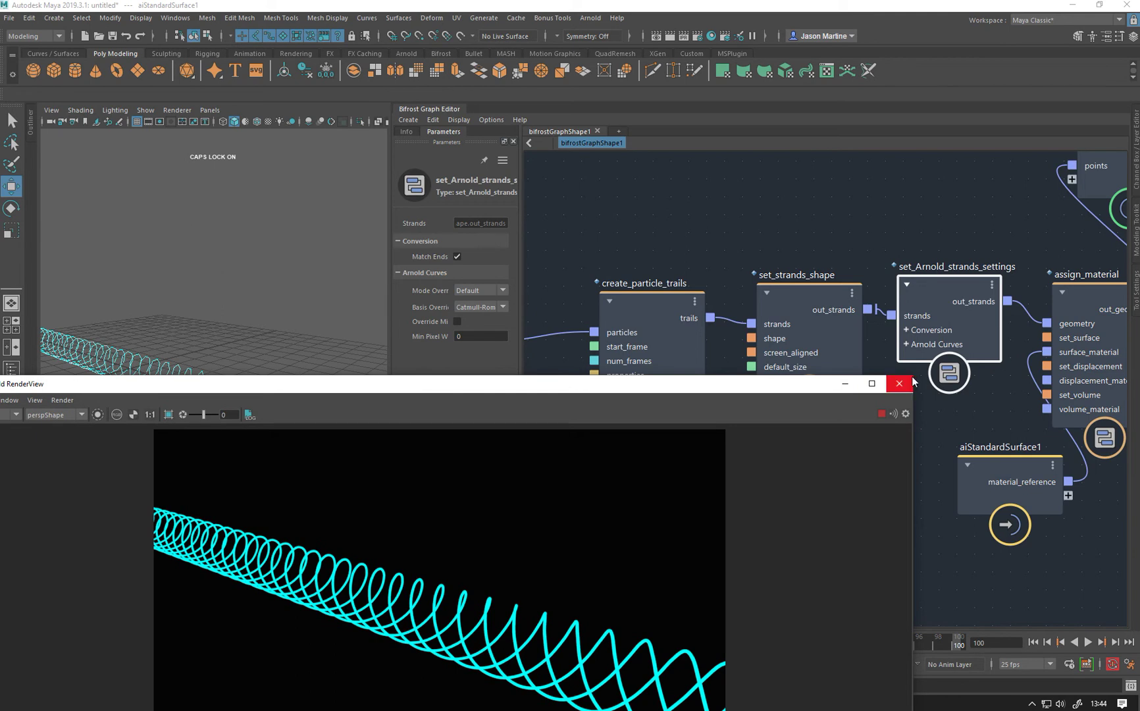
pyautogui.moveTo(913, 377); pyautogui.dragTo(573, 359)
pyautogui.click(382, 373)
pyautogui.moveTo(260, 360); pyautogui.dragTo(304, 108)
pyautogui.click(947, 299)
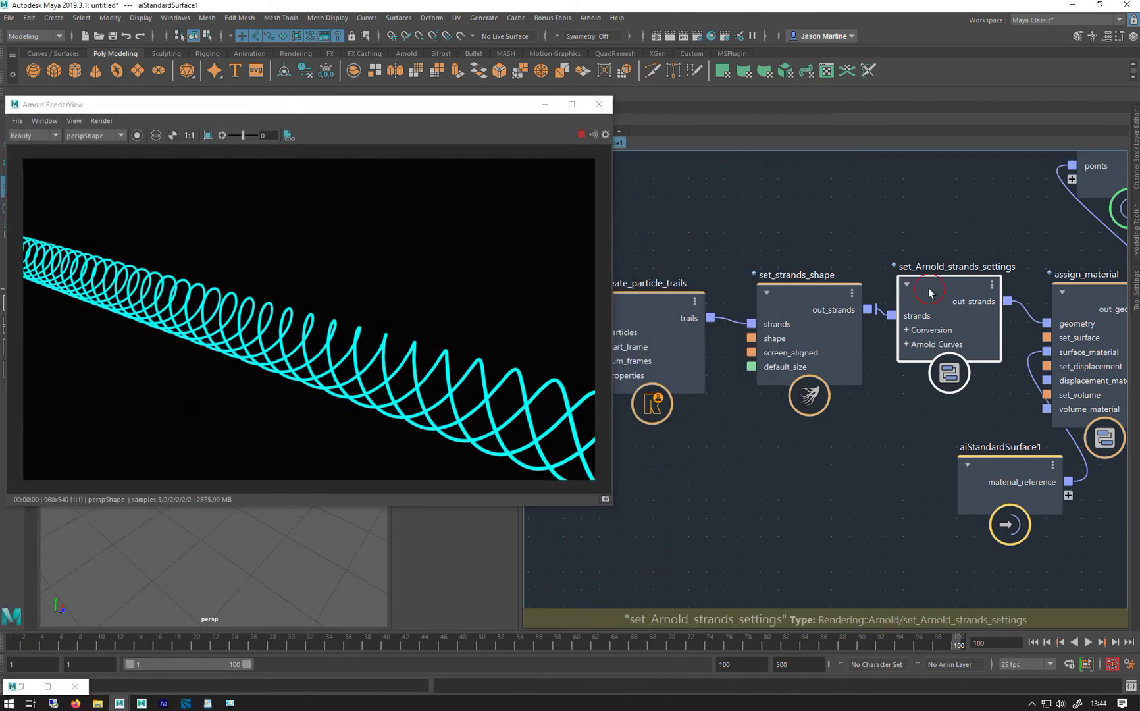
pyautogui.moveTo(448, 106); pyautogui.dragTo(254, 240)
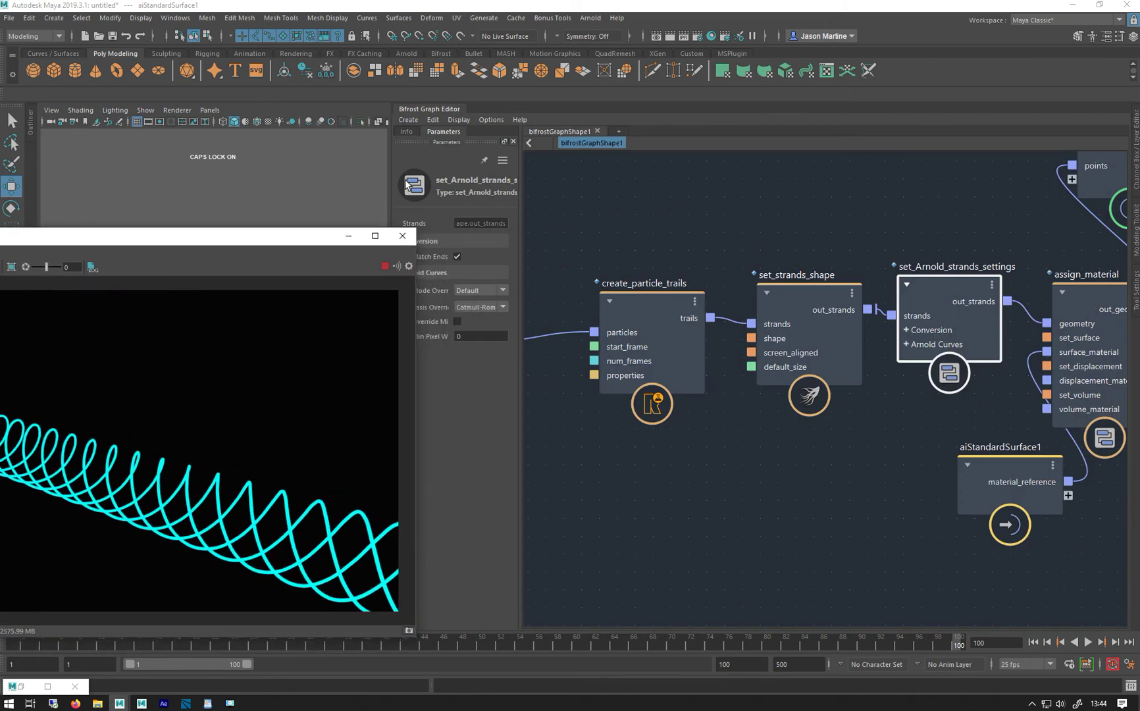
# Step: Try B-Spline then Linear curve basis, replaying the simulation up to frame 60
pyautogui.moveTo(388, 180); pyautogui.dragTo(709, 172)
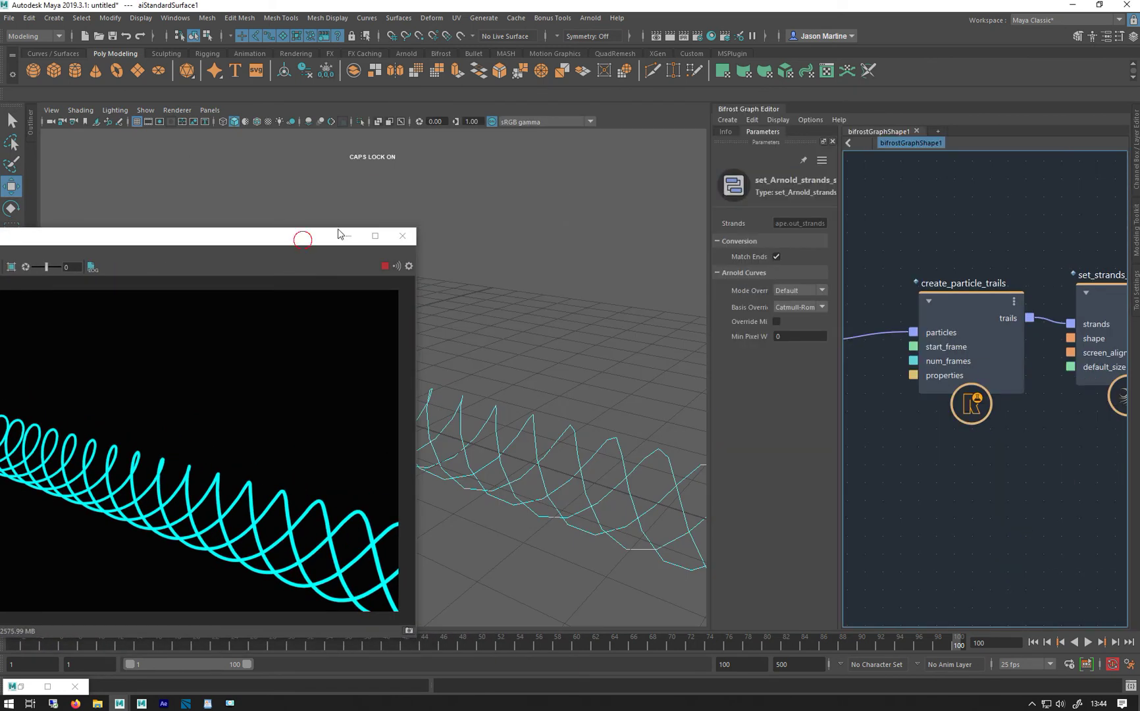
pyautogui.moveTo(338, 234); pyautogui.dragTo(599, 158)
pyautogui.click(804, 307)
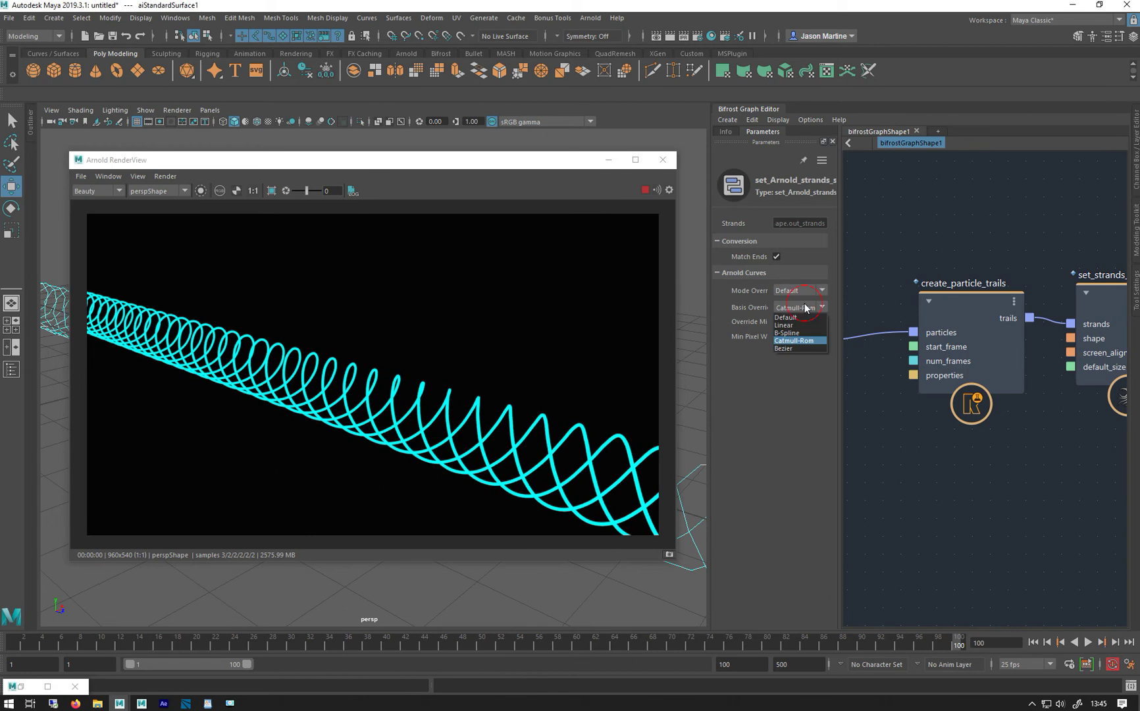
pyautogui.click(803, 333)
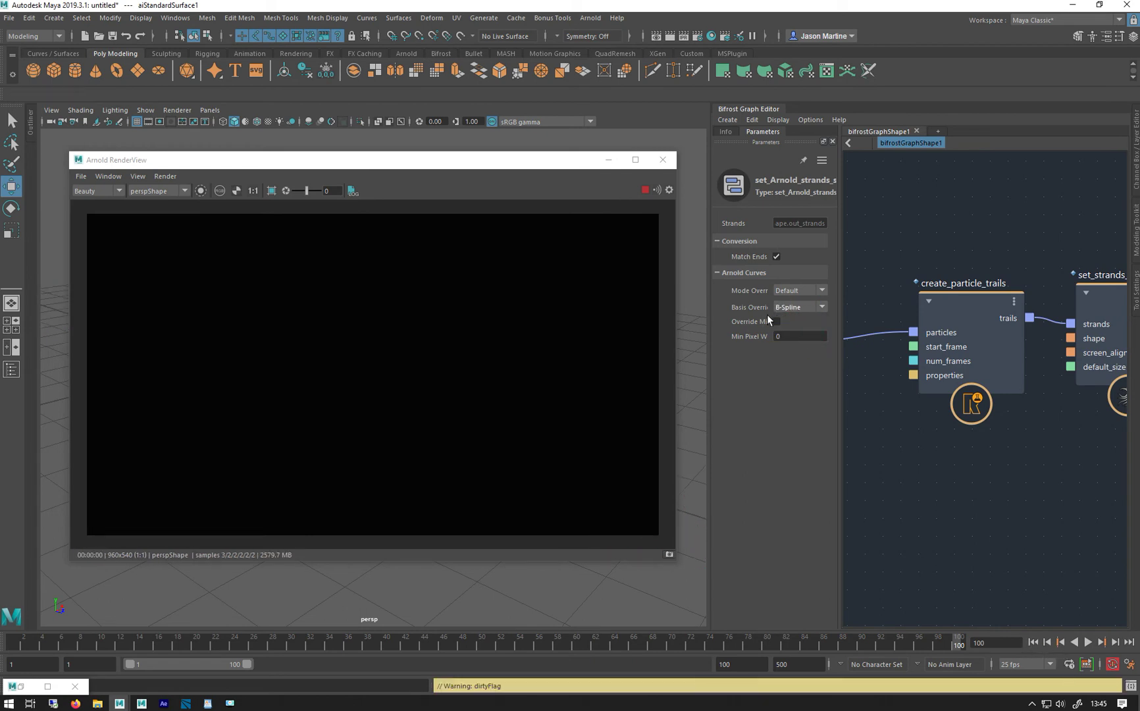
pyautogui.click(793, 308)
pyautogui.click(798, 326)
pyautogui.click(1088, 643)
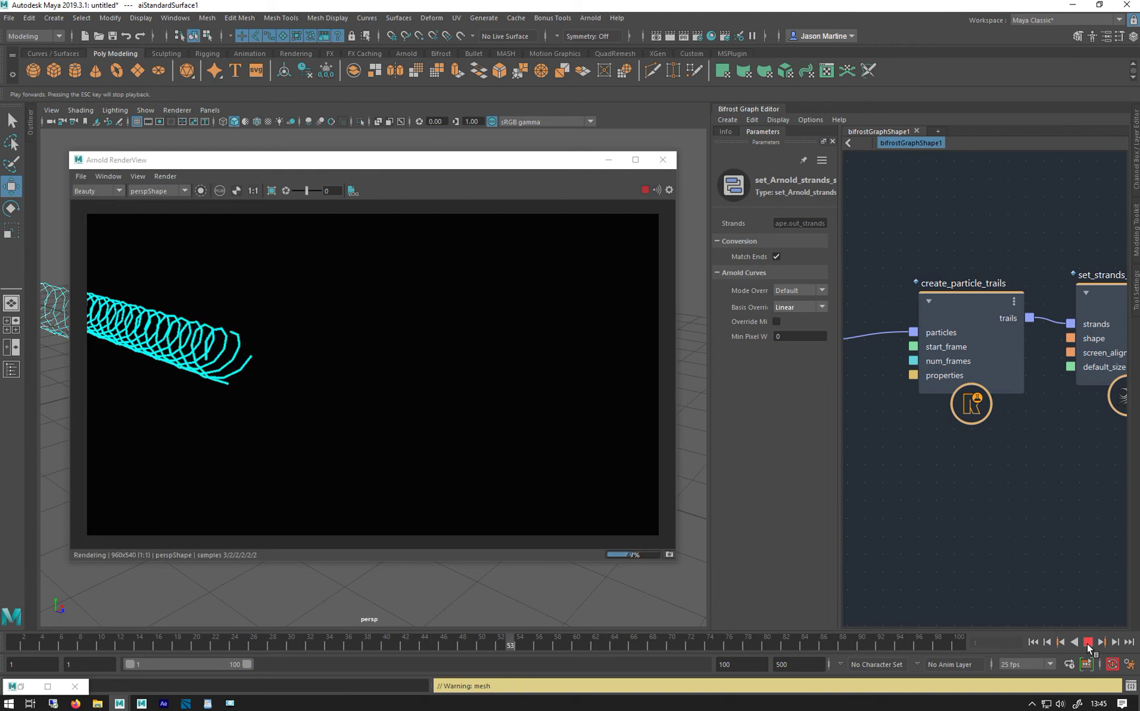
pyautogui.click(1088, 642)
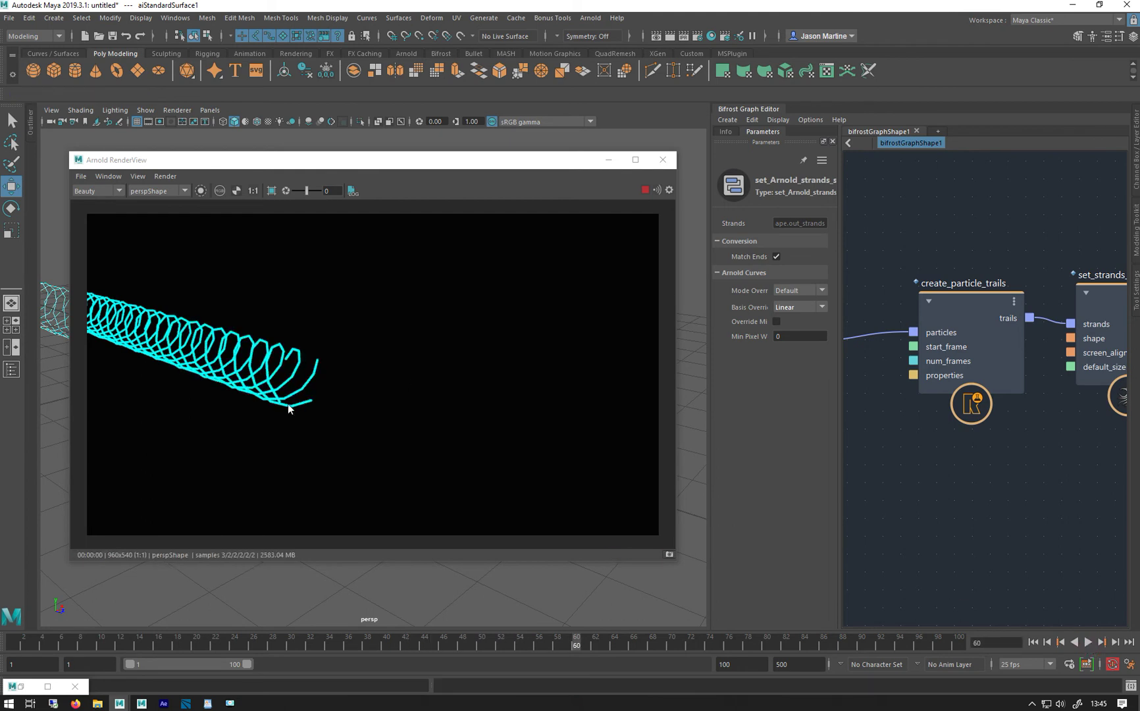
# Step: Switch back to B-Spline, replay to frame 54, minimise the render view and select the strands
pyautogui.click(800, 307)
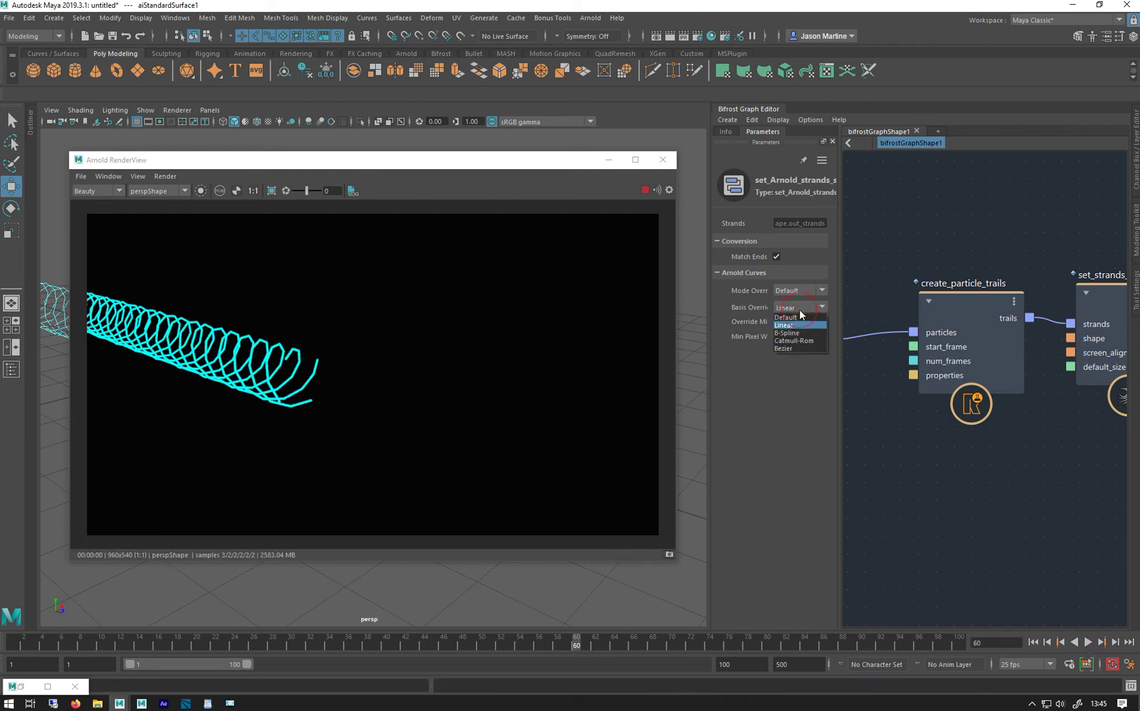
pyautogui.click(798, 333)
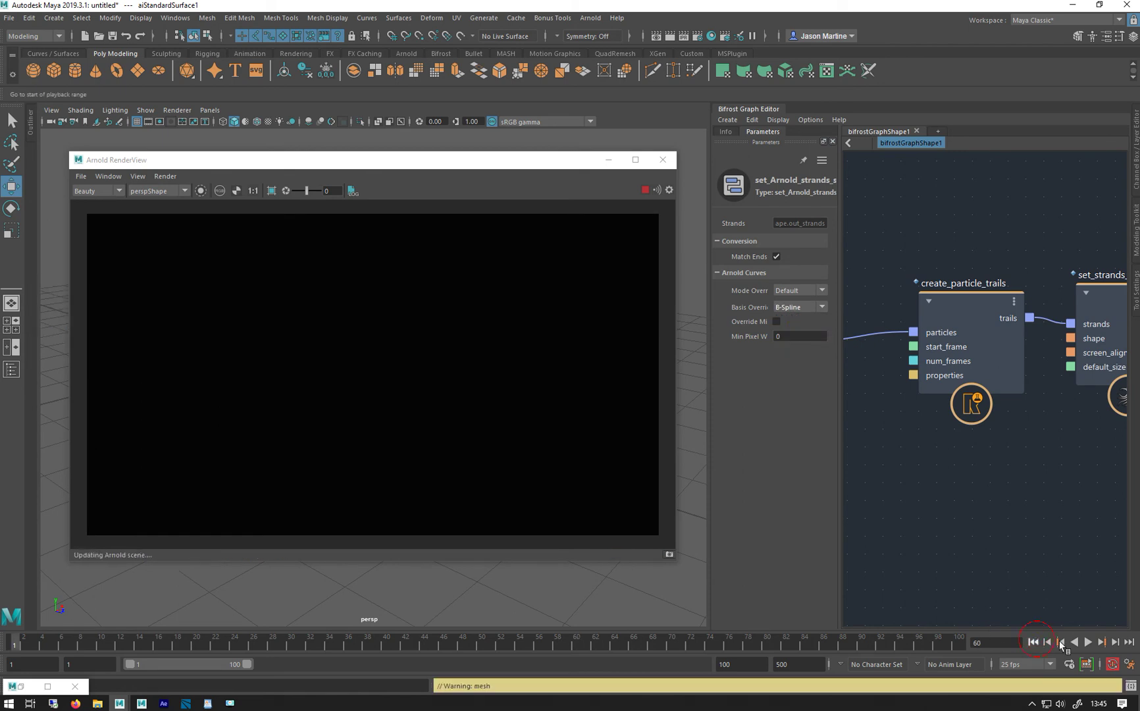
pyautogui.click(1087, 642)
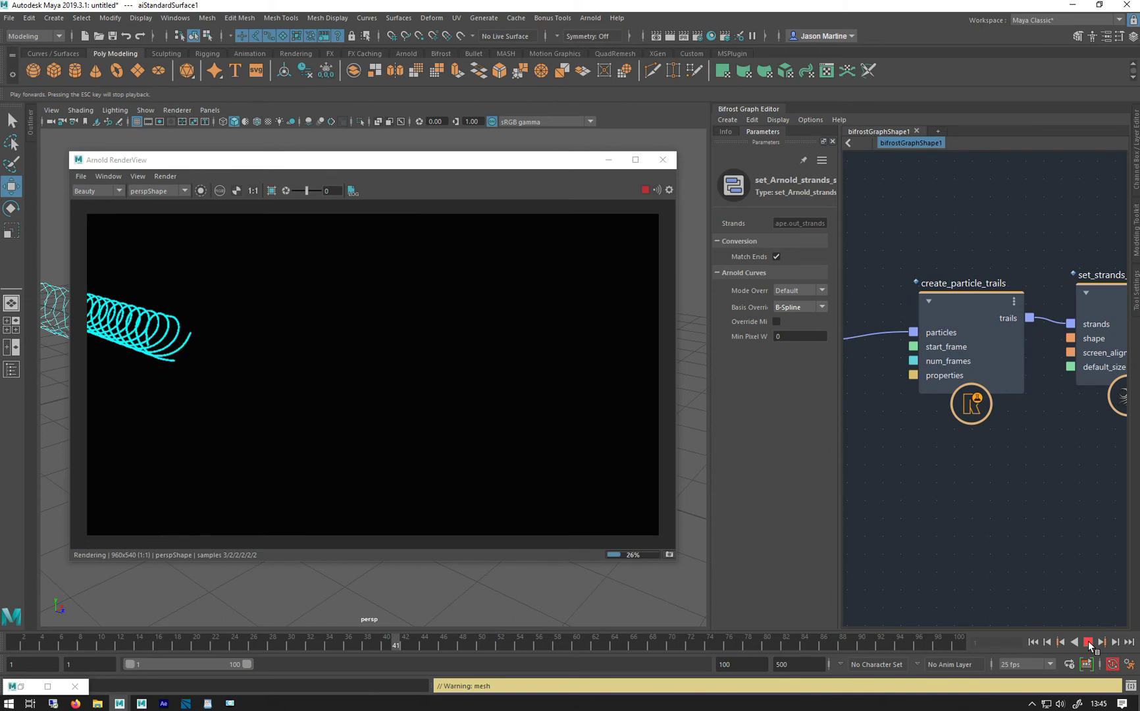
pyautogui.click(1088, 642)
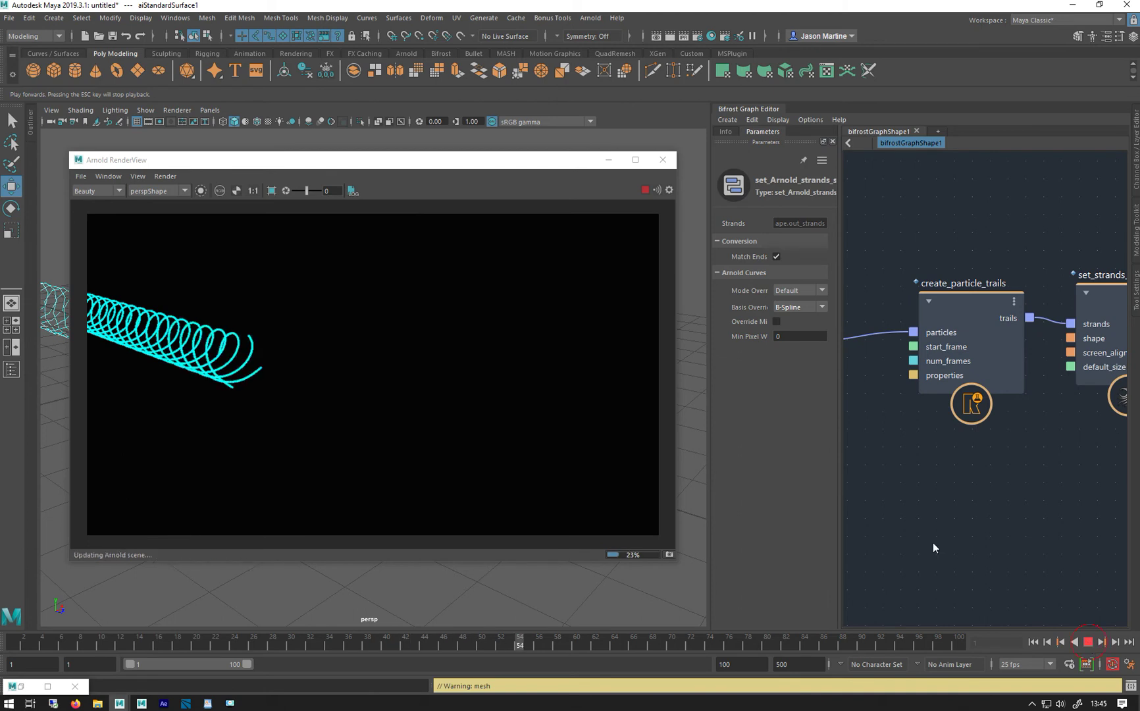
pyautogui.click(606, 162)
pyautogui.keyDown('alt'); pyautogui.moveTo(86, 300); pyautogui.dragTo(332, 464); pyautogui.keyUp('alt')
pyautogui.click(324, 308)
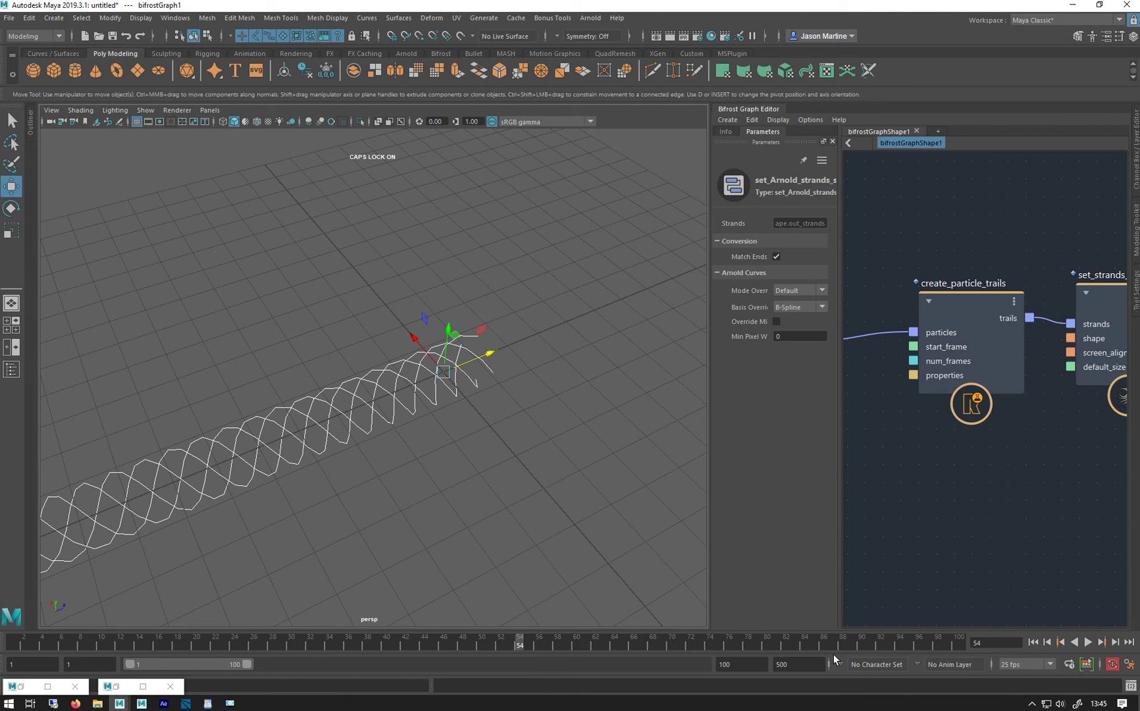
# Step: Rewind to frame 1, select pPlane1 in the Outliner, and close the shading network window
pyautogui.click(1033, 642)
pyautogui.keyDown('alt'); pyautogui.moveTo(400, 369); pyautogui.dragTo(370, 368); pyautogui.keyUp('alt')
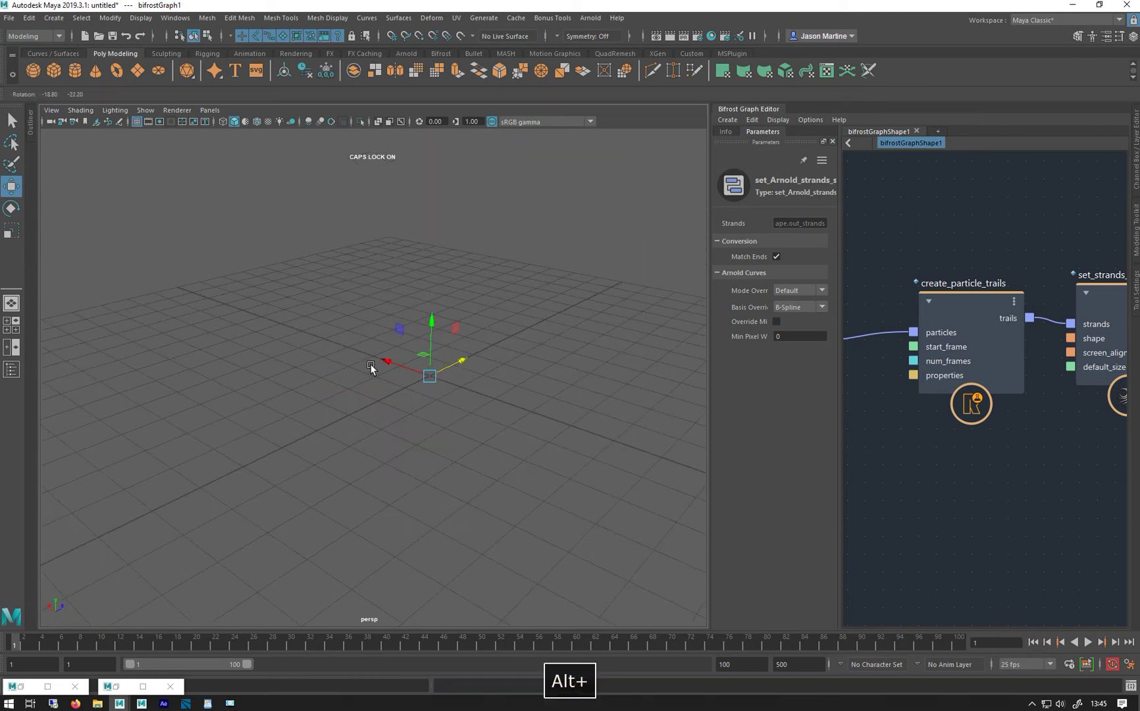
pyautogui.click(10, 369)
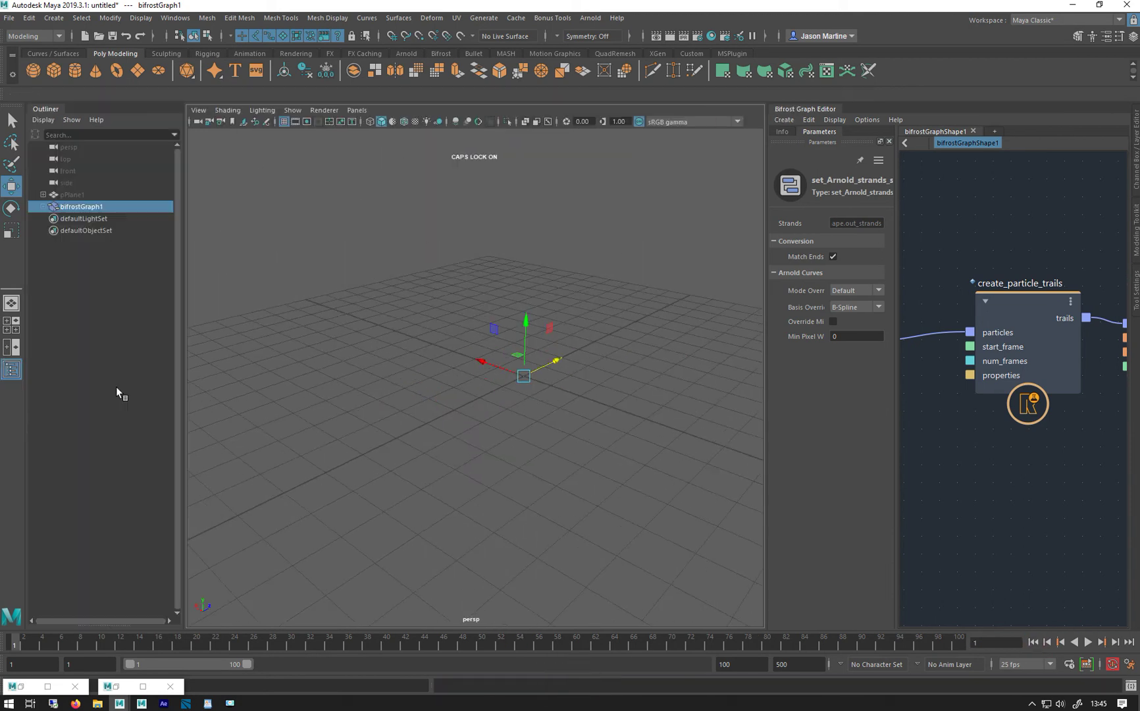
pyautogui.click(71, 195)
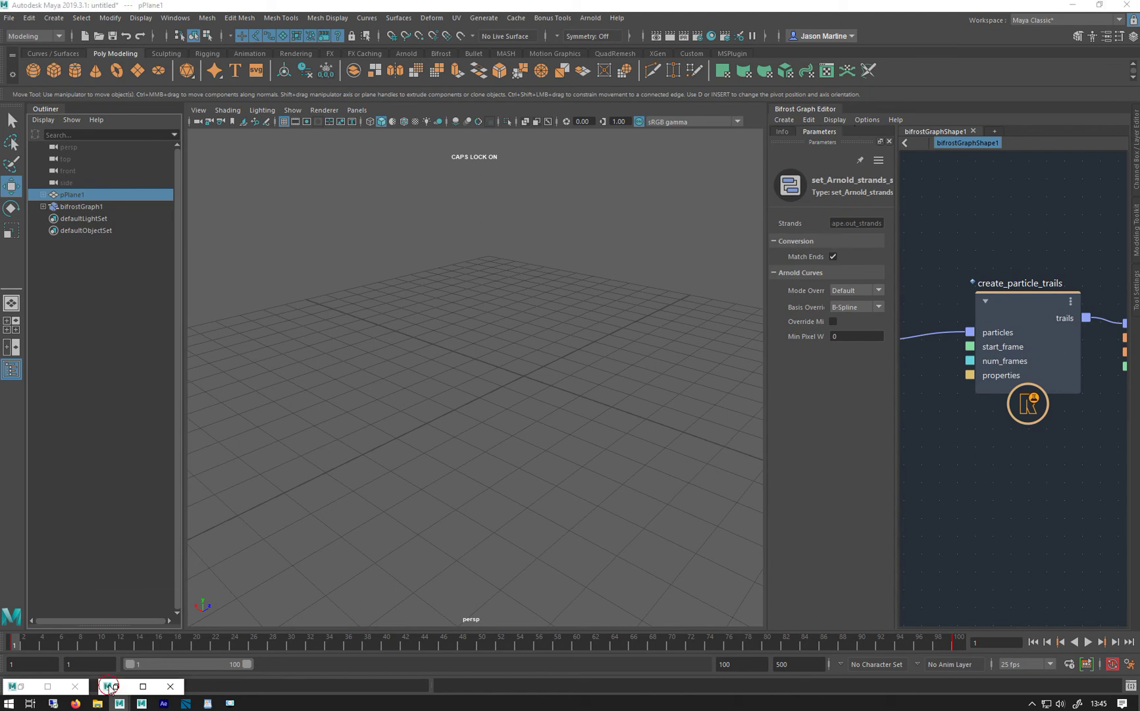
pyautogui.click(109, 687)
pyautogui.click(115, 688)
pyautogui.click(114, 688)
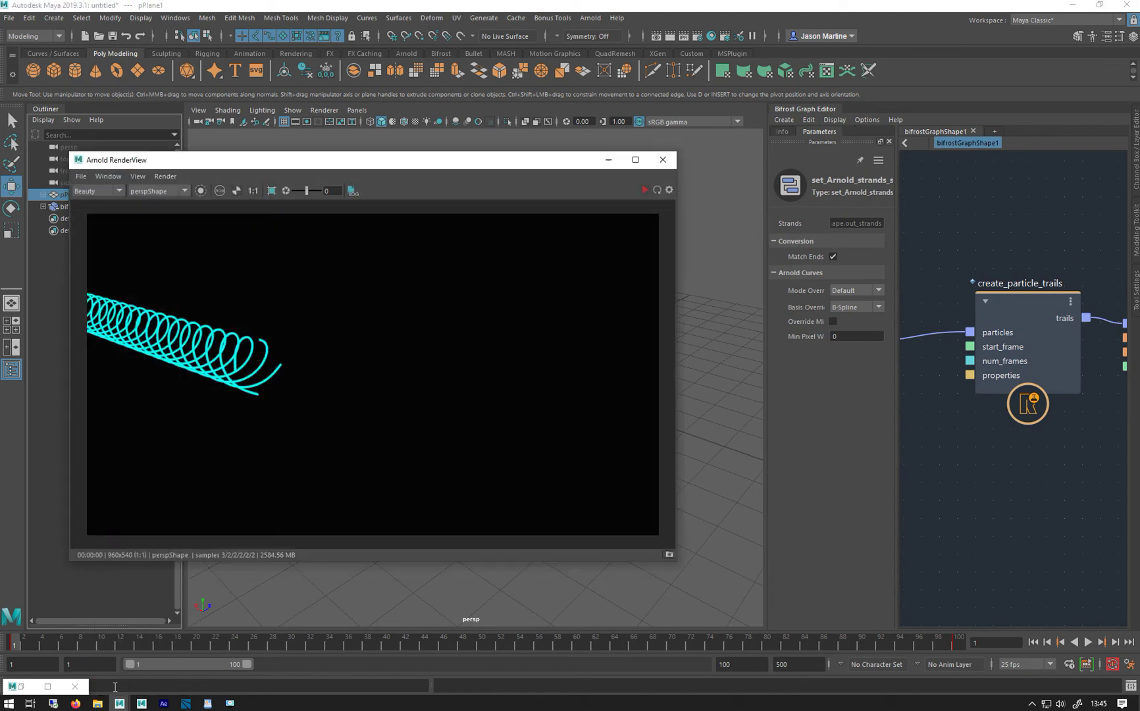
pyautogui.click(19, 687)
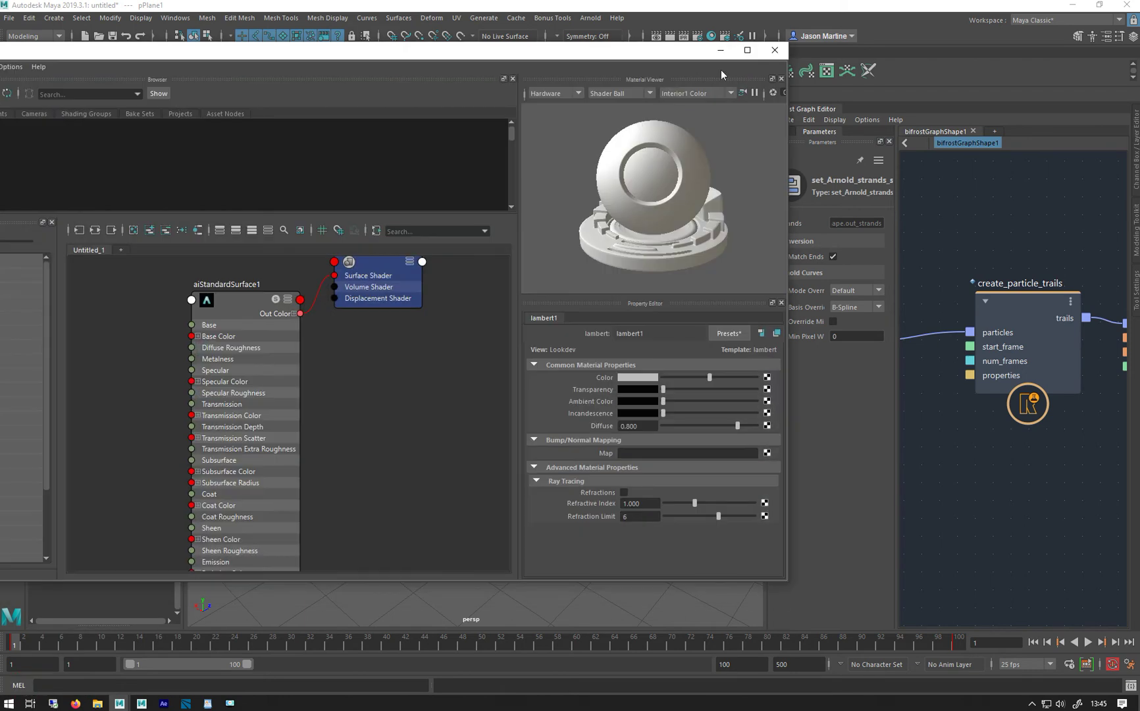
pyautogui.click(774, 50)
# Step: Set polyPlane1 Subdivisions Width and Height to 10 and replay the animation
pyautogui.hotkey('ctrl', 'a')
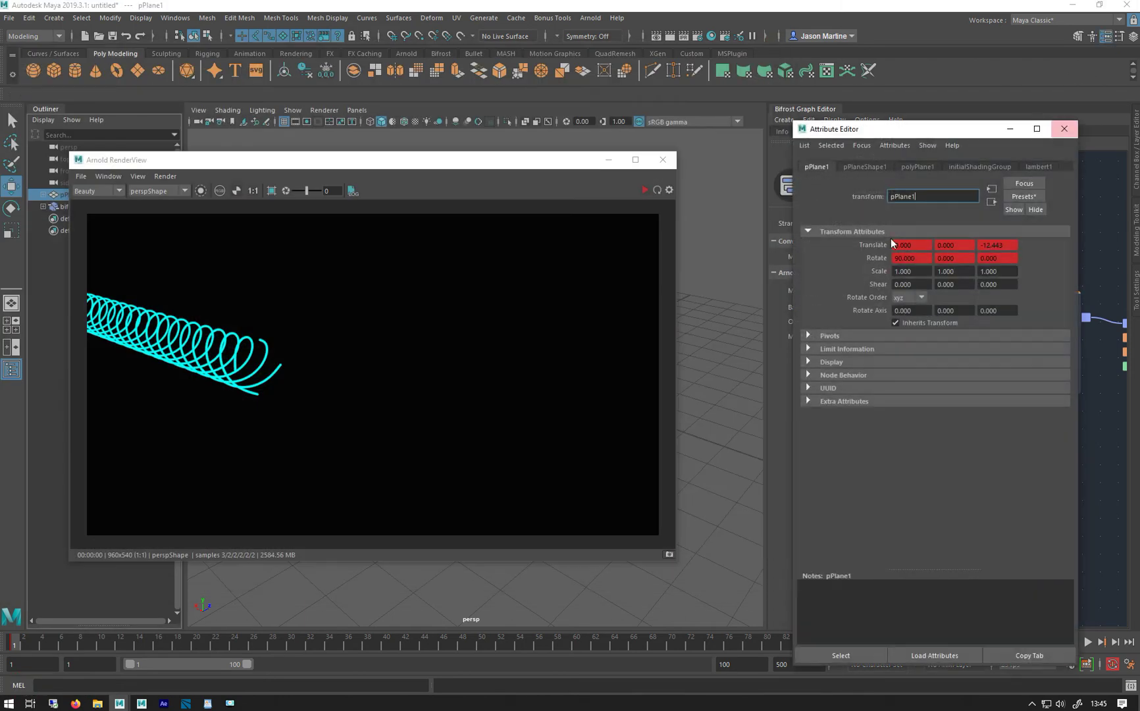
pyautogui.click(913, 168)
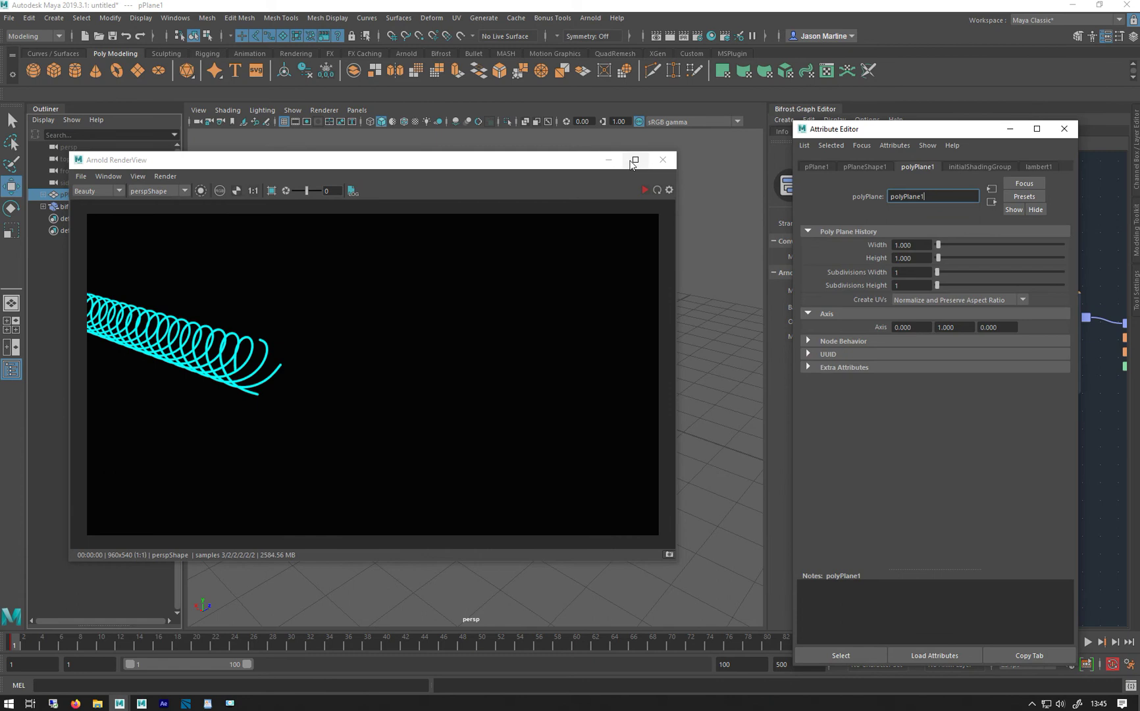
pyautogui.click(606, 161)
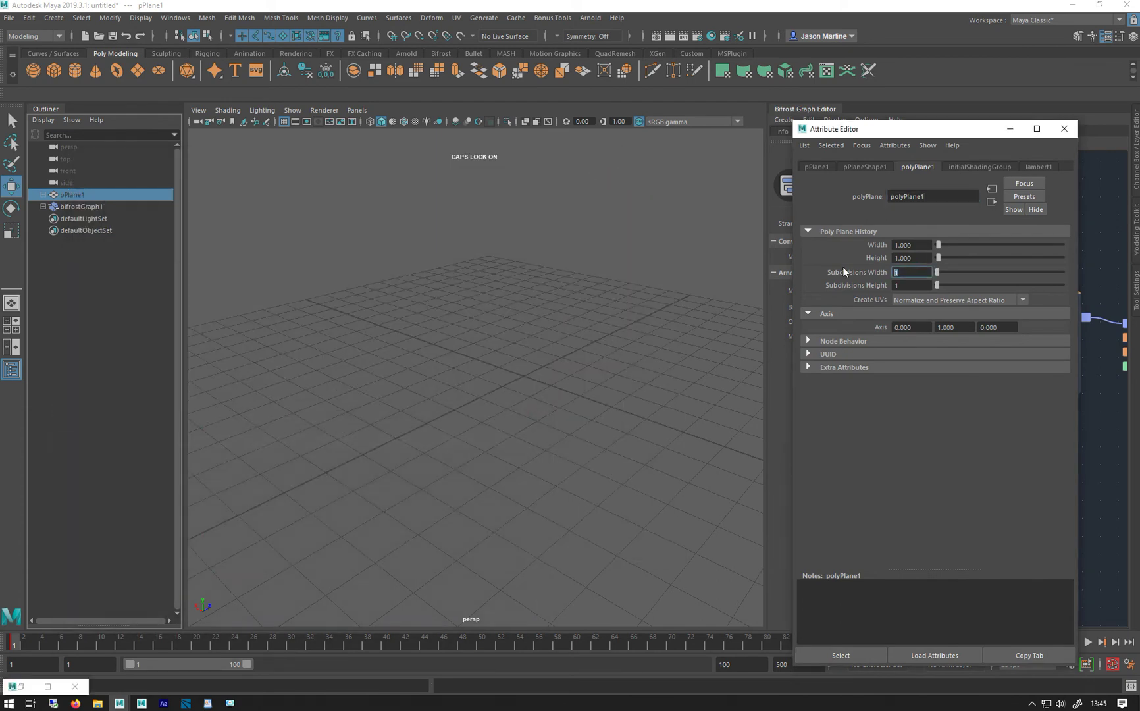
pyautogui.write('10')
pyautogui.press('Tab')
pyautogui.write('1')
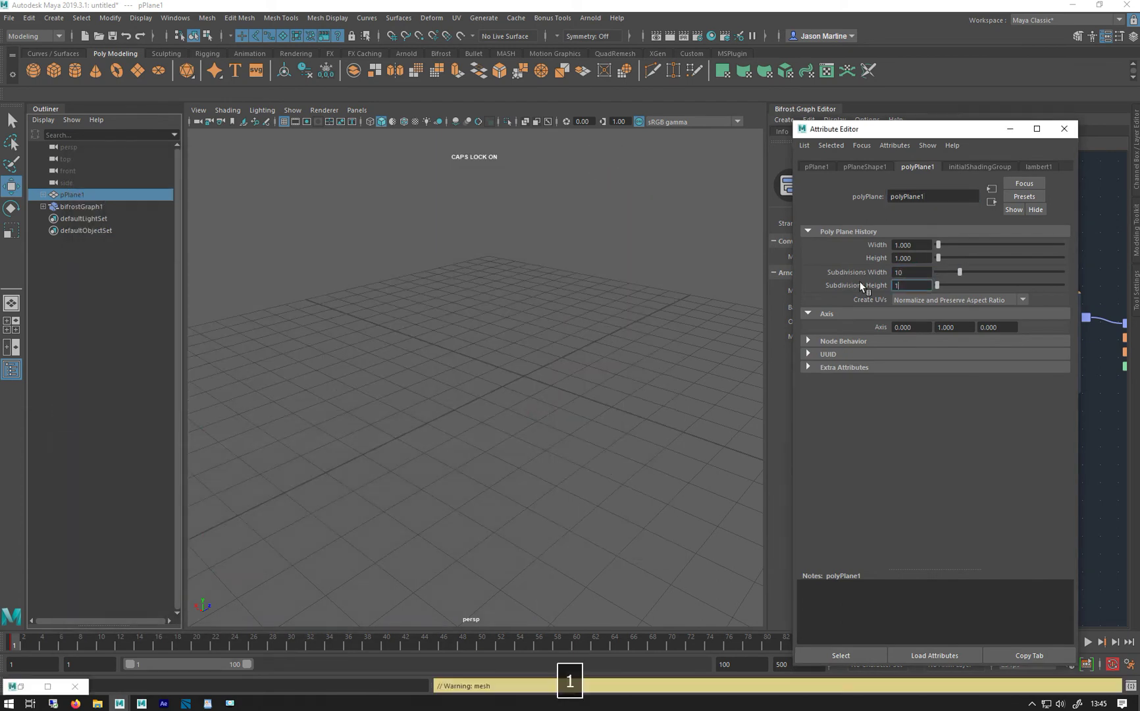
pyautogui.write('0')
pyautogui.press('Return')
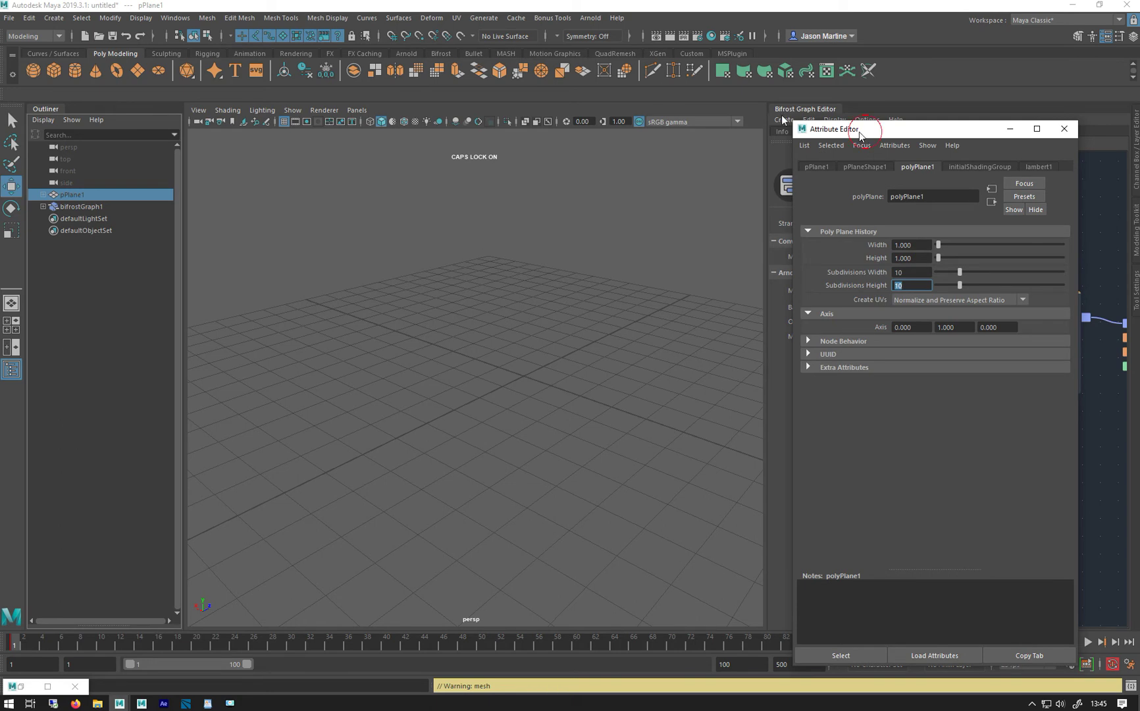
pyautogui.moveTo(859, 135); pyautogui.dragTo(771, 82)
pyautogui.click(1033, 647)
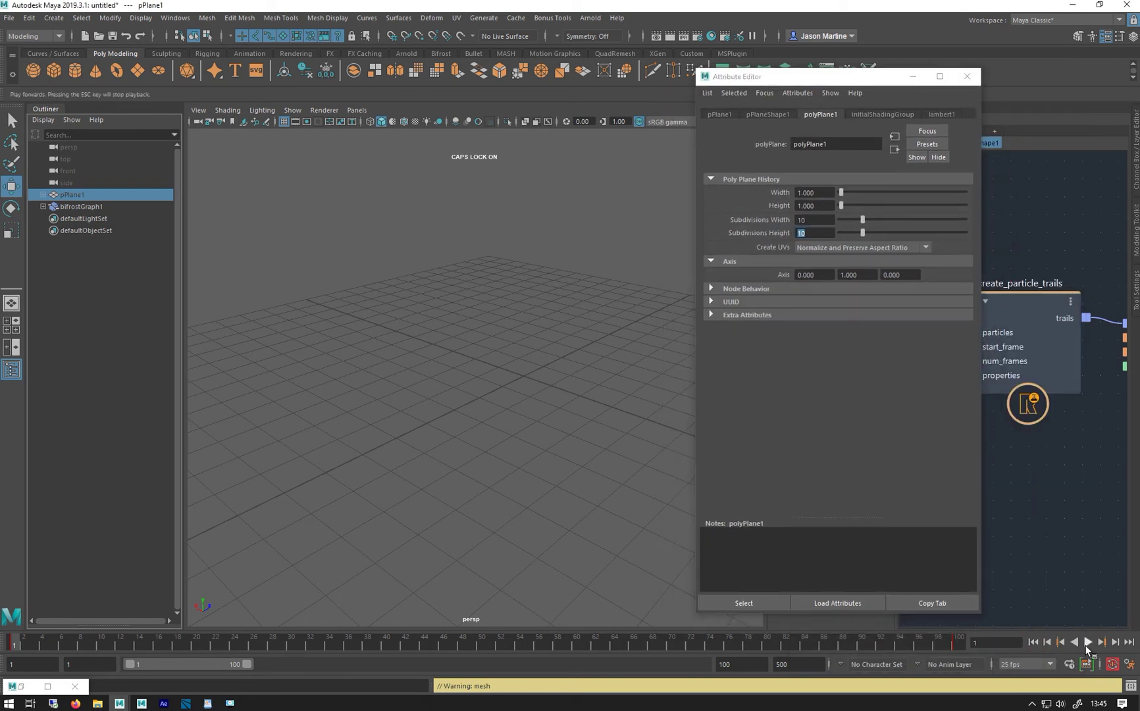
pyautogui.click(1087, 643)
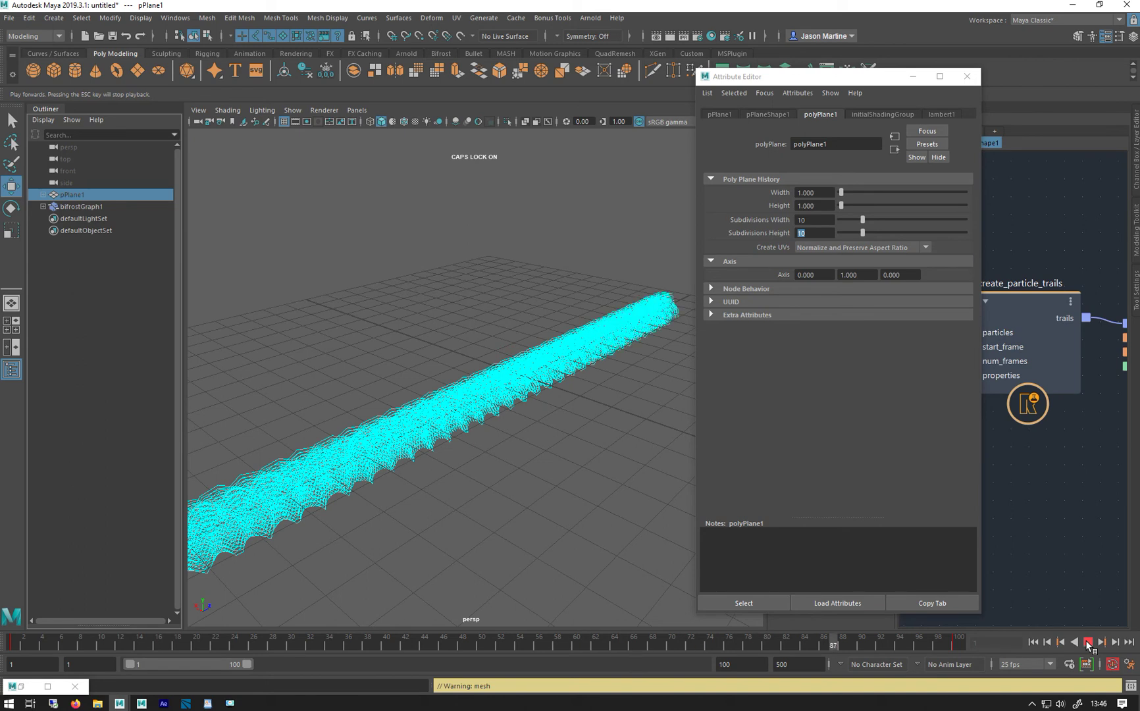
# Step: Set the plane's width and height to 5 and replay the simulation
pyautogui.click(819, 205)
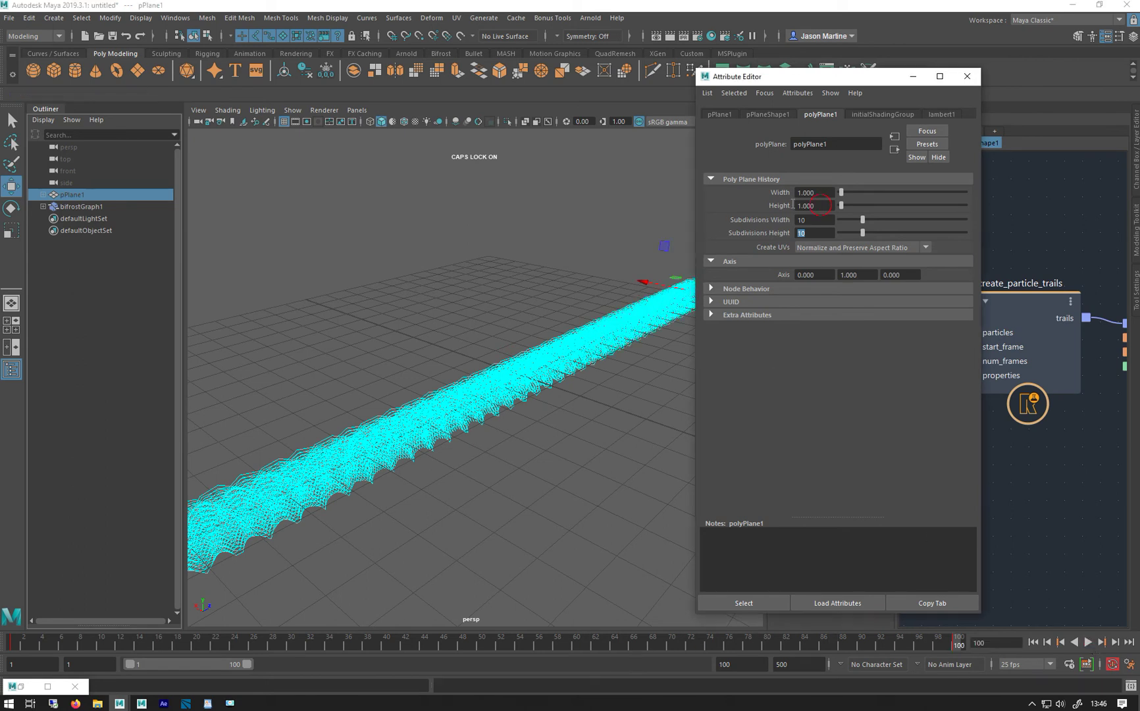
pyautogui.write('5')
pyautogui.press('Return')
pyautogui.click(808, 193)
pyautogui.write('5')
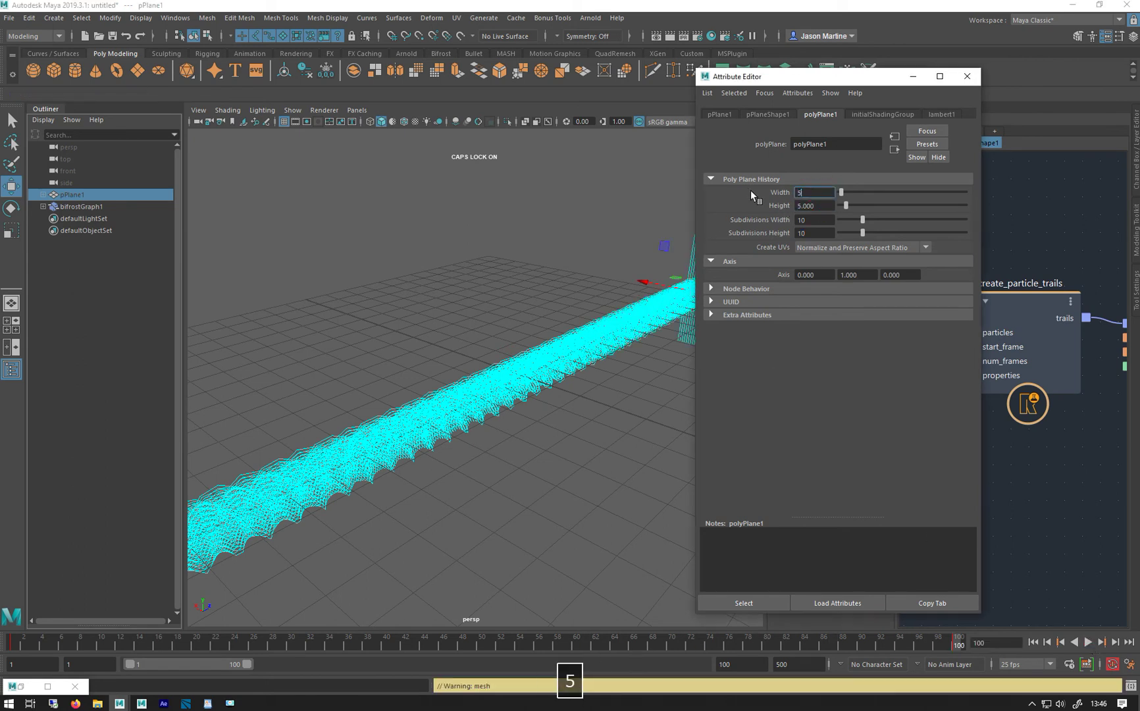
pyautogui.press('Return')
pyautogui.click(1033, 642)
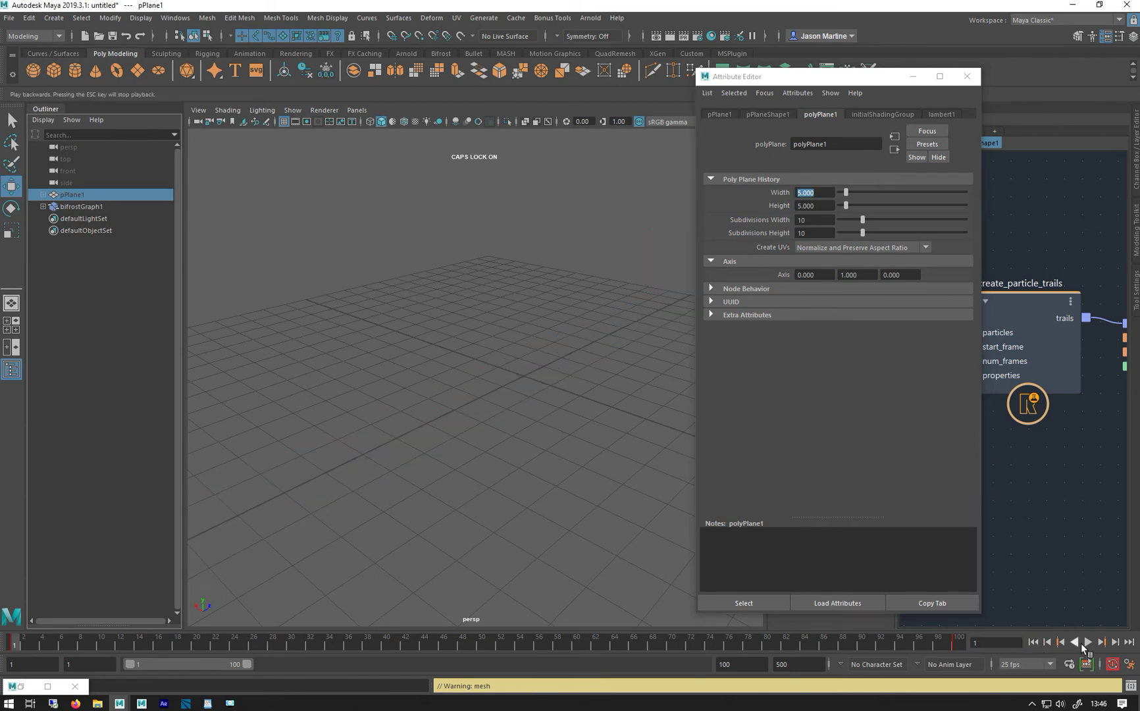
pyautogui.click(1086, 644)
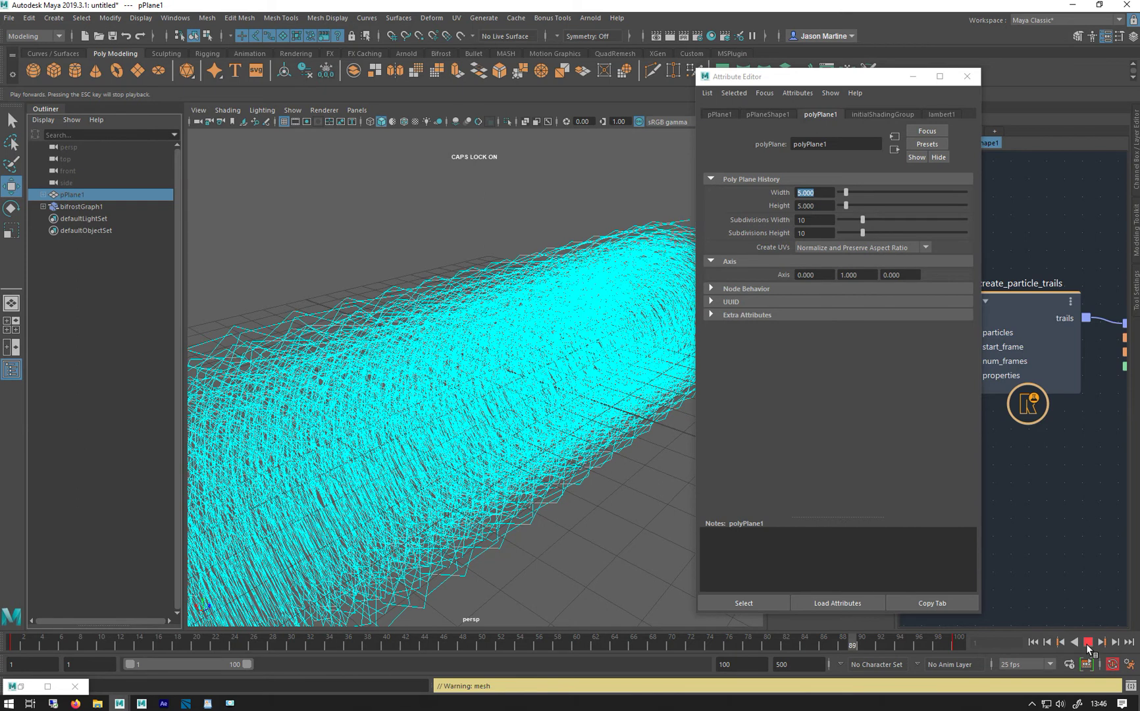
pyautogui.click(1087, 642)
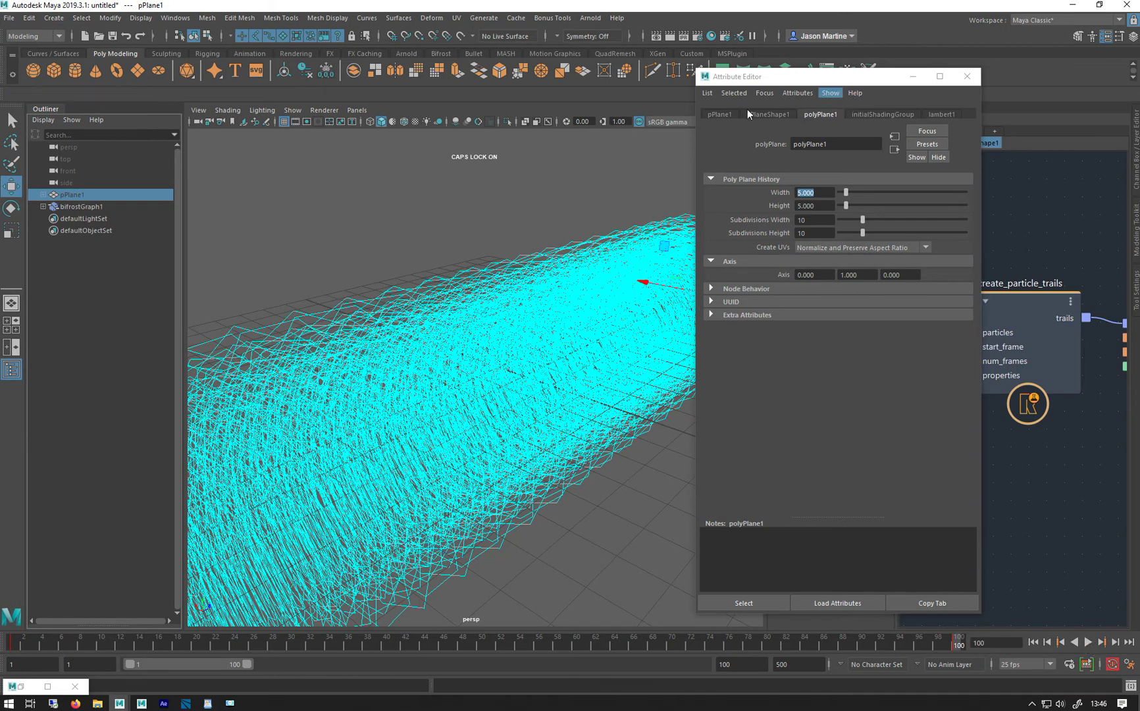
# Step: Set pPlane1's Rotate Z to 1800 and replay the spinning-plane animation
pyautogui.click(718, 114)
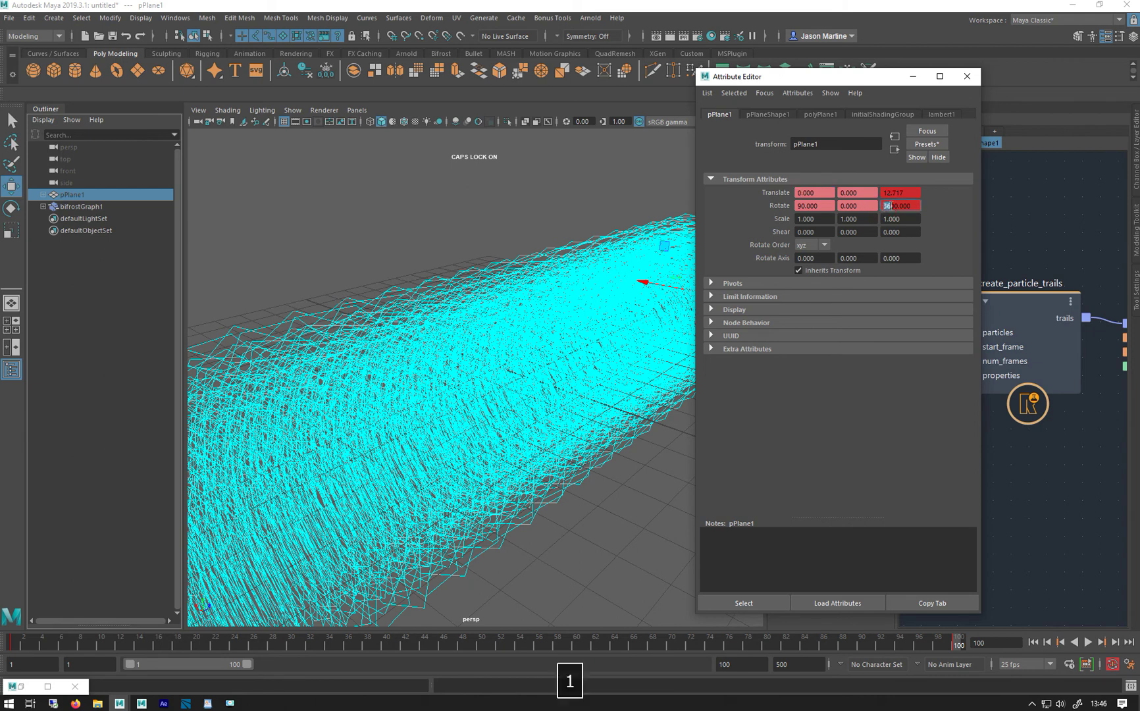
pyautogui.press('Return')
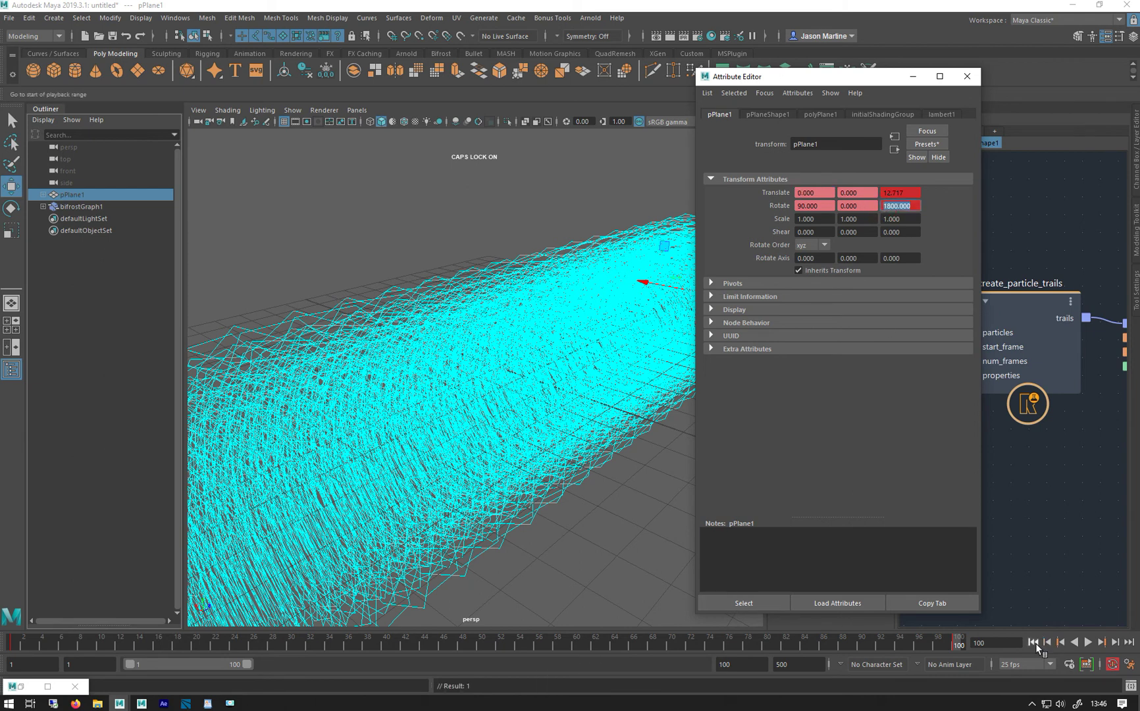
pyautogui.click(1032, 641)
pyautogui.click(1089, 644)
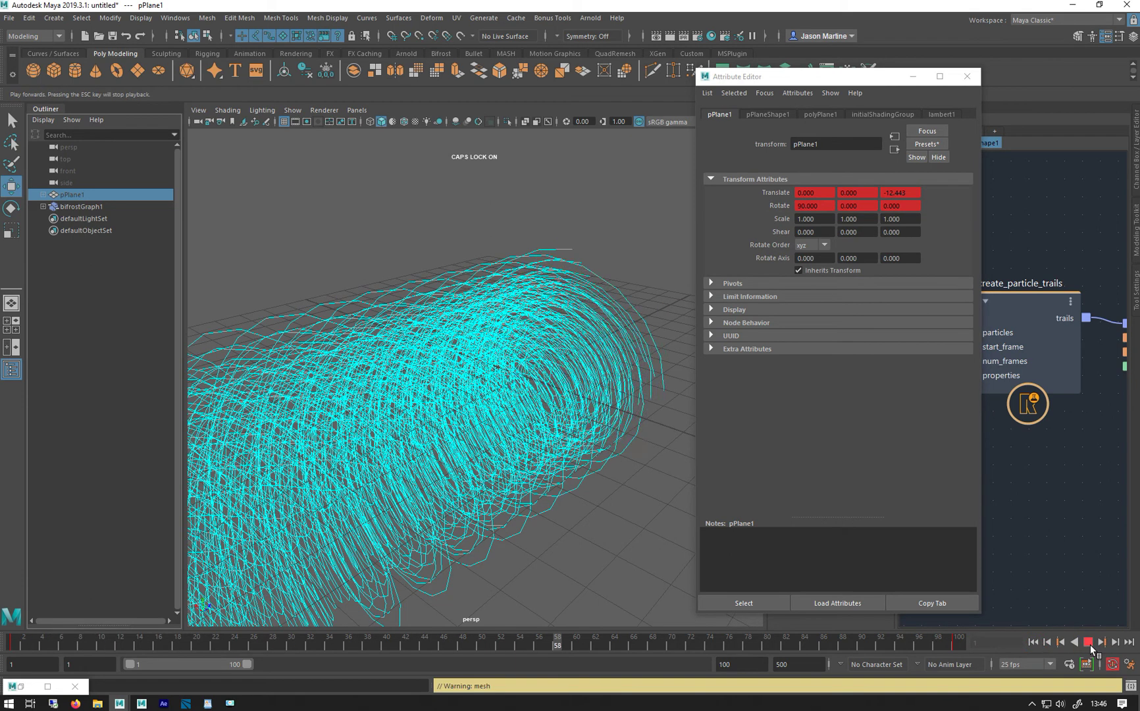
pyautogui.press('Escape')
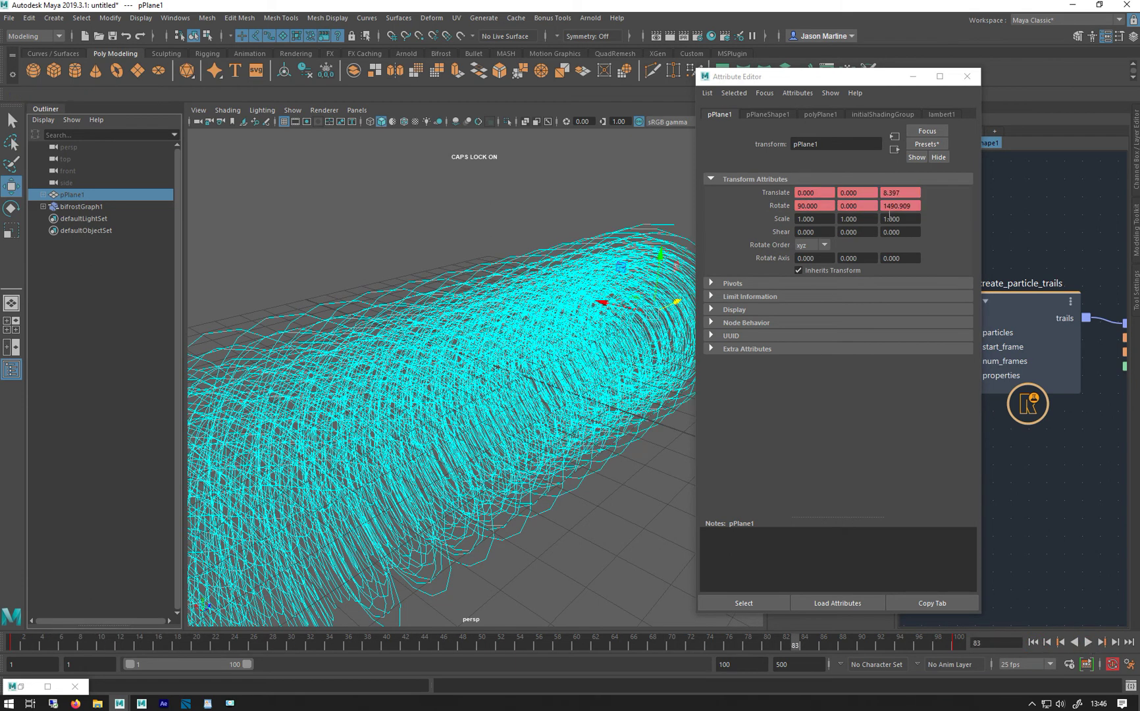
# Step: At the last frame, change Rotate Z to 360, then rewind to frame 1
pyautogui.click(1128, 642)
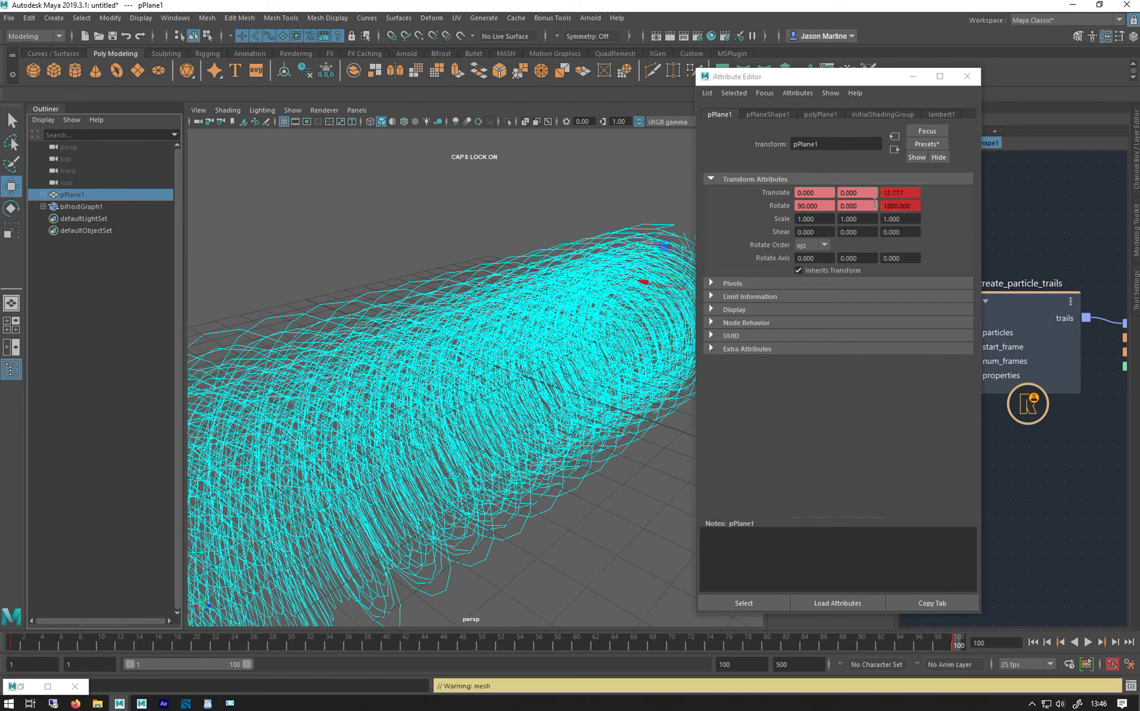
pyautogui.click(918, 206)
pyautogui.write('360')
pyautogui.press('Return')
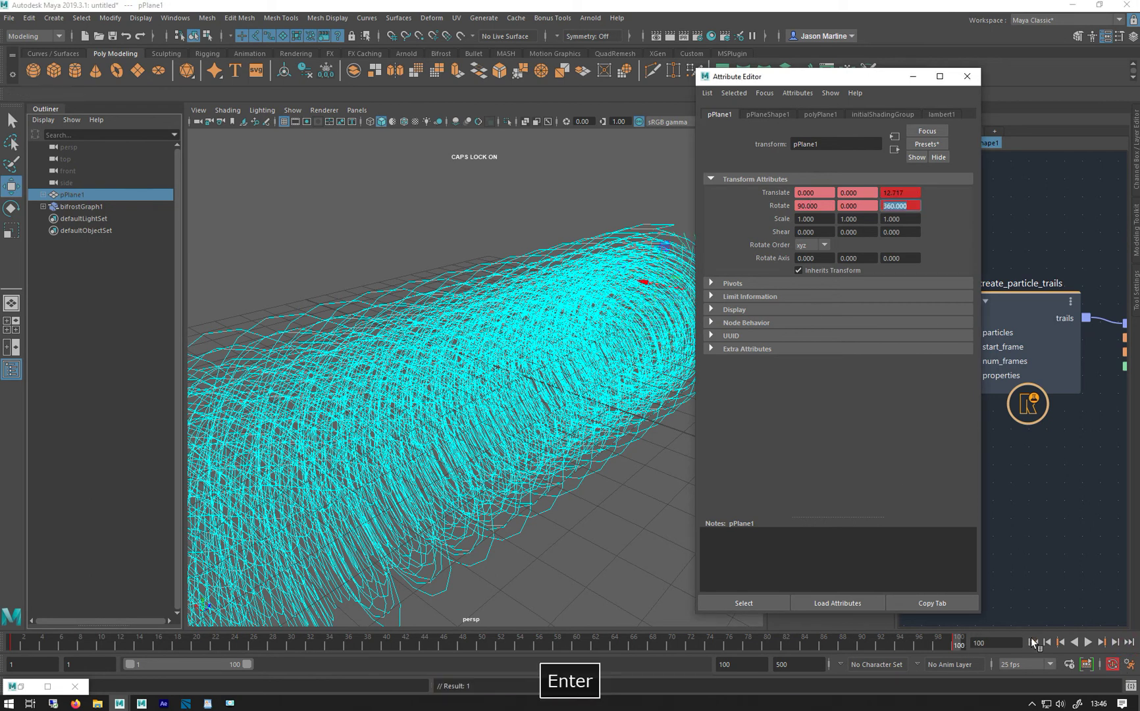
pyautogui.click(1034, 643)
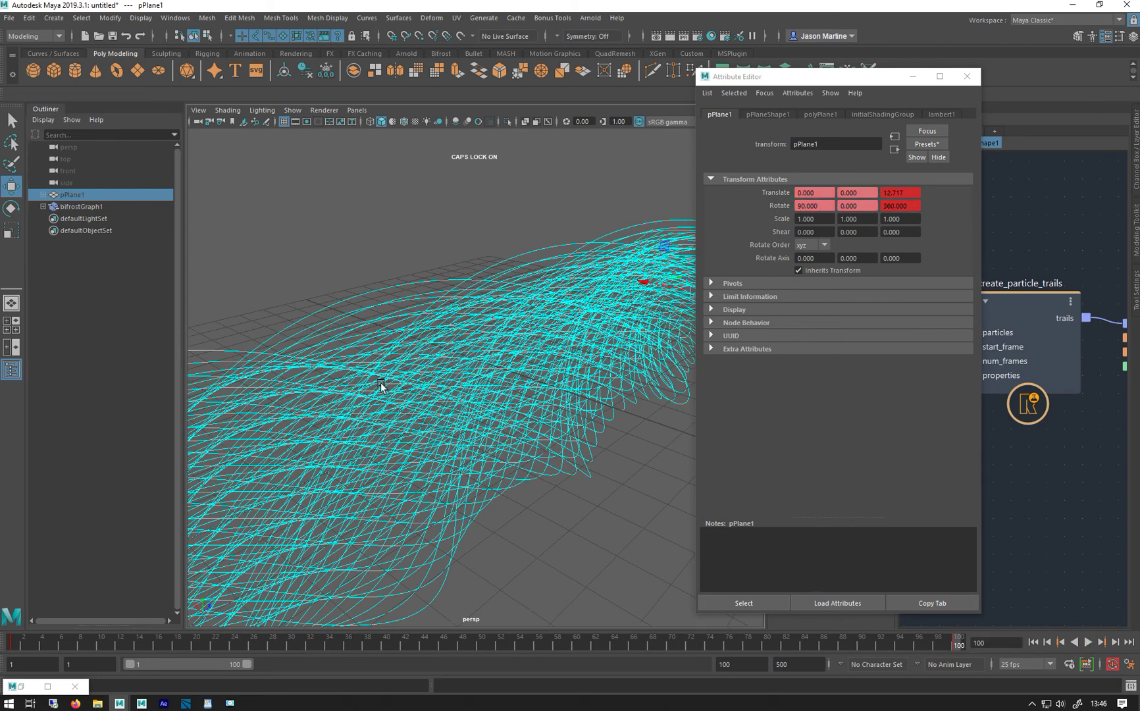
pyautogui.moveTo(379, 387)
pyautogui.keyDown('alt'); pyautogui.mouseDown()
pyautogui.moveTo(580, 364)
pyautogui.moveTo(353, 400)
pyautogui.moveTo(502, 390)
pyautogui.moveTo(624, 420)
pyautogui.moveTo(405, 364)
pyautogui.moveTo(707, 331)
pyautogui.moveTo(541, 340)
pyautogui.moveTo(121, 463)
pyautogui.mouseUp(); pyautogui.keyUp('alt')
# Step: Orbit low beneath the trails and restore the Arnold RenderView to see the render
pyautogui.moveTo(236, 534)
pyautogui.keyDown('alt'); pyautogui.mouseDown()
pyautogui.moveTo(350, 421)
pyautogui.moveTo(287, 376)
pyautogui.moveTo(143, 589)
pyautogui.mouseUp(); pyautogui.keyUp('alt')
pyautogui.keyDown('alt'); pyautogui.moveTo(368, 443); pyautogui.dragTo(198, 547); pyautogui.keyUp('alt')
pyautogui.click(20, 687)
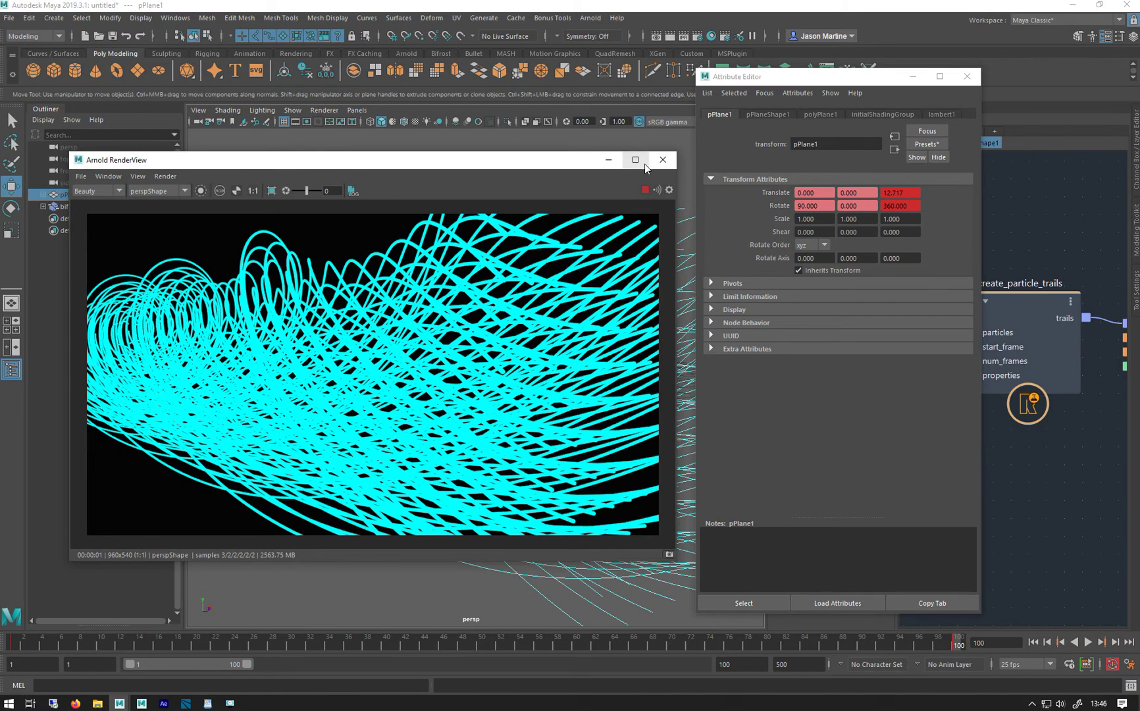
# Step: Set the plane's Subdivisions Width and Height to 100
pyautogui.click(604, 160)
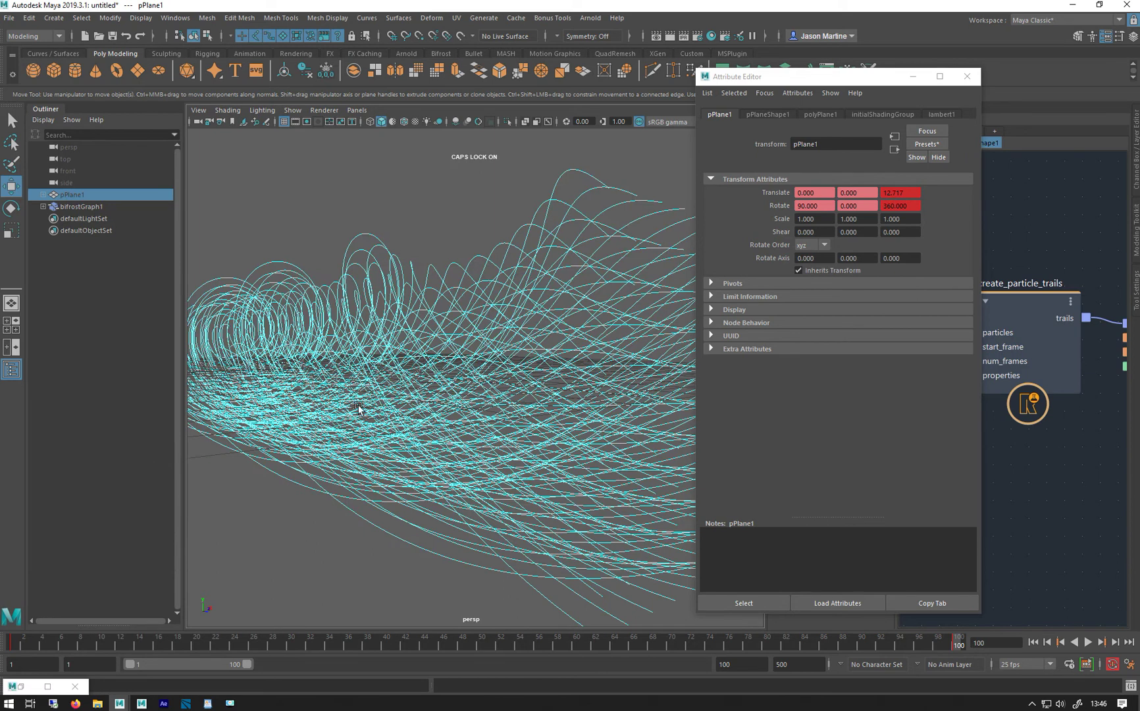
pyautogui.click(816, 114)
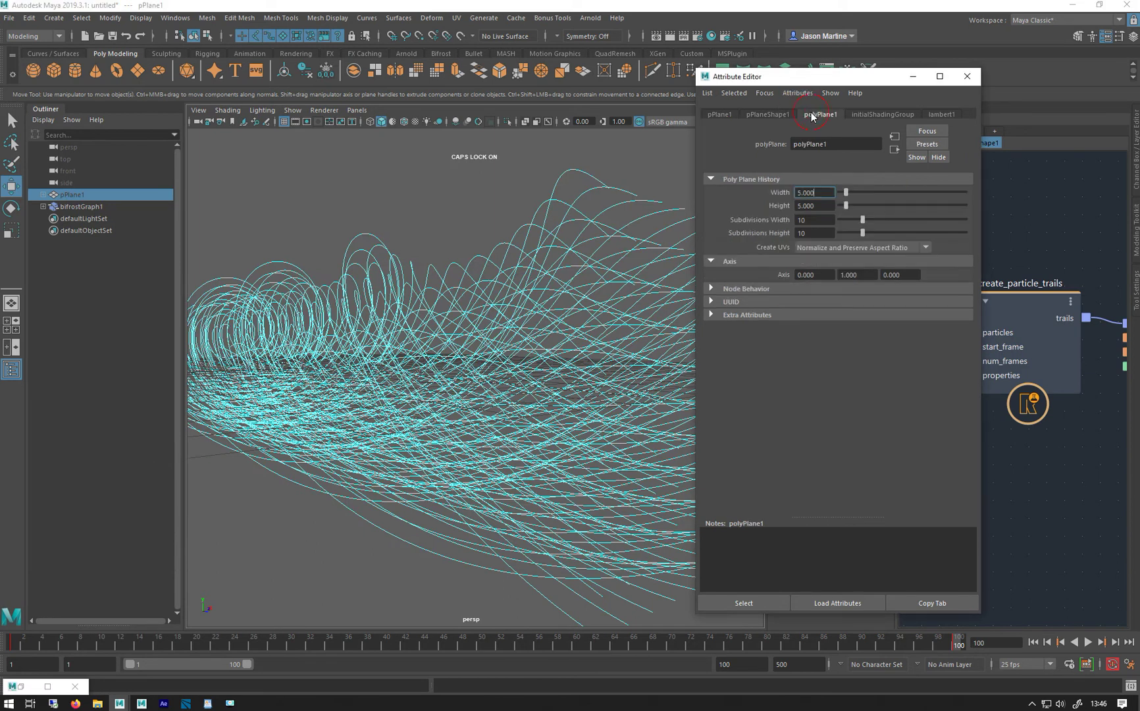
pyautogui.click(816, 231)
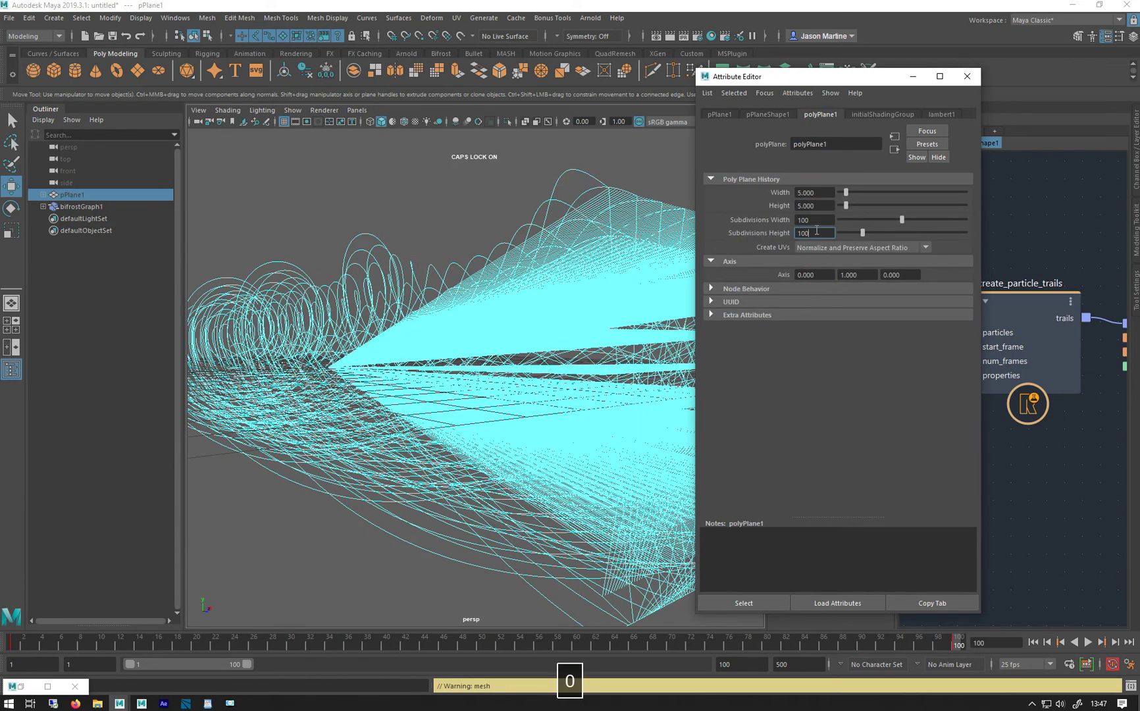
pyautogui.write('0')
pyautogui.press('Return')
# Step: Replay the simulation from frame 1 and orbit in low and close over the dense cyan curtain
pyautogui.click(1032, 642)
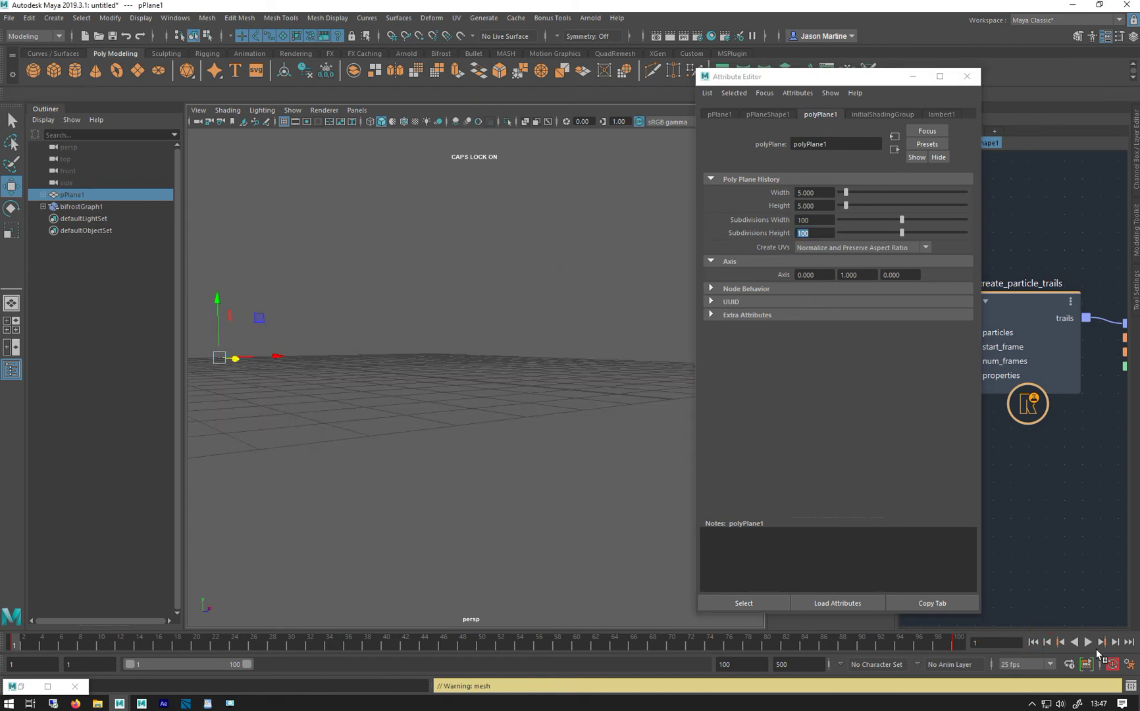
pyautogui.click(1087, 643)
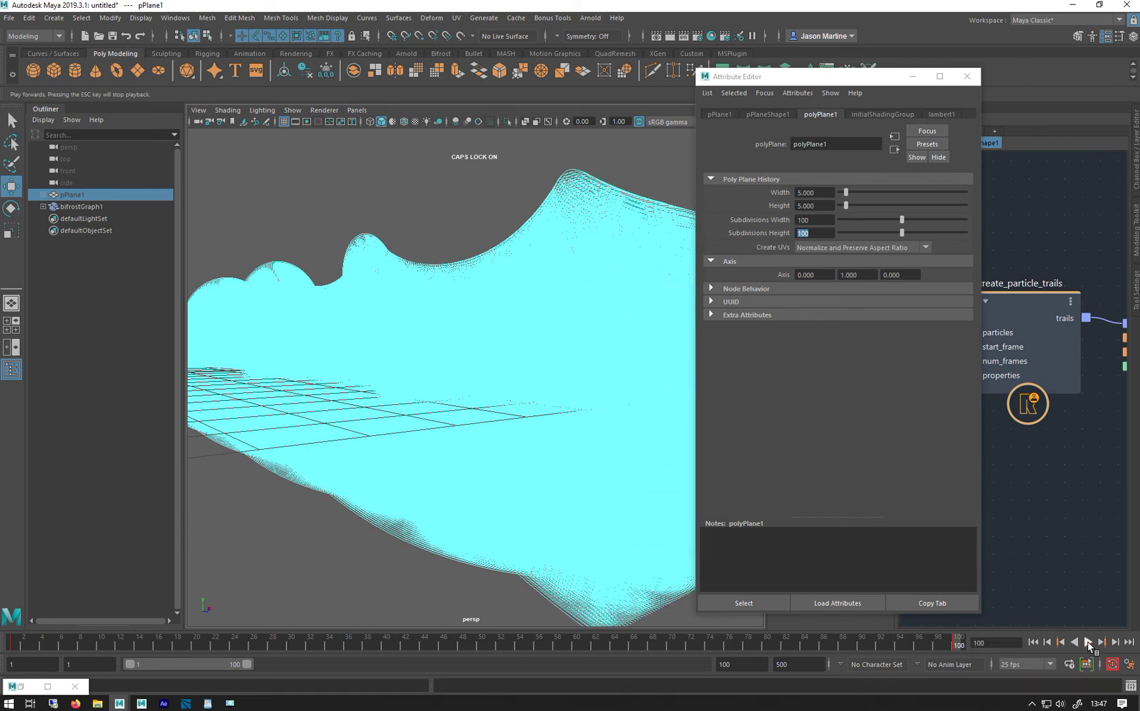
pyautogui.keyDown('alt'); pyautogui.moveTo(620, 505); pyautogui.dragTo(470, 468); pyautogui.keyUp('alt')
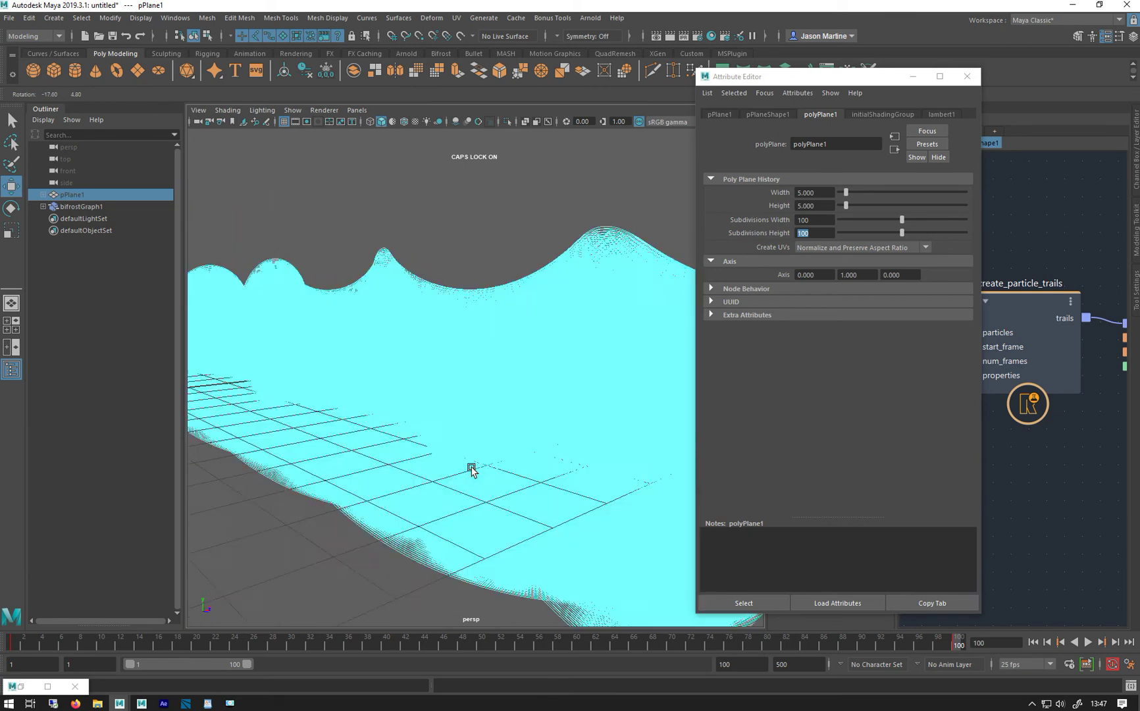
pyautogui.moveTo(471, 469)
pyautogui.keyDown('alt'); pyautogui.mouseDown(button='right')
pyautogui.moveTo(634, 499)
pyautogui.moveTo(453, 501)
pyautogui.mouseUp(button='right'); pyautogui.keyUp('alt')
pyautogui.moveTo(453, 501)
pyautogui.keyDown('alt'); pyautogui.mouseDown()
pyautogui.moveTo(461, 527)
pyautogui.moveTo(346, 480)
pyautogui.moveTo(448, 441)
pyautogui.mouseUp(); pyautogui.keyUp('alt')
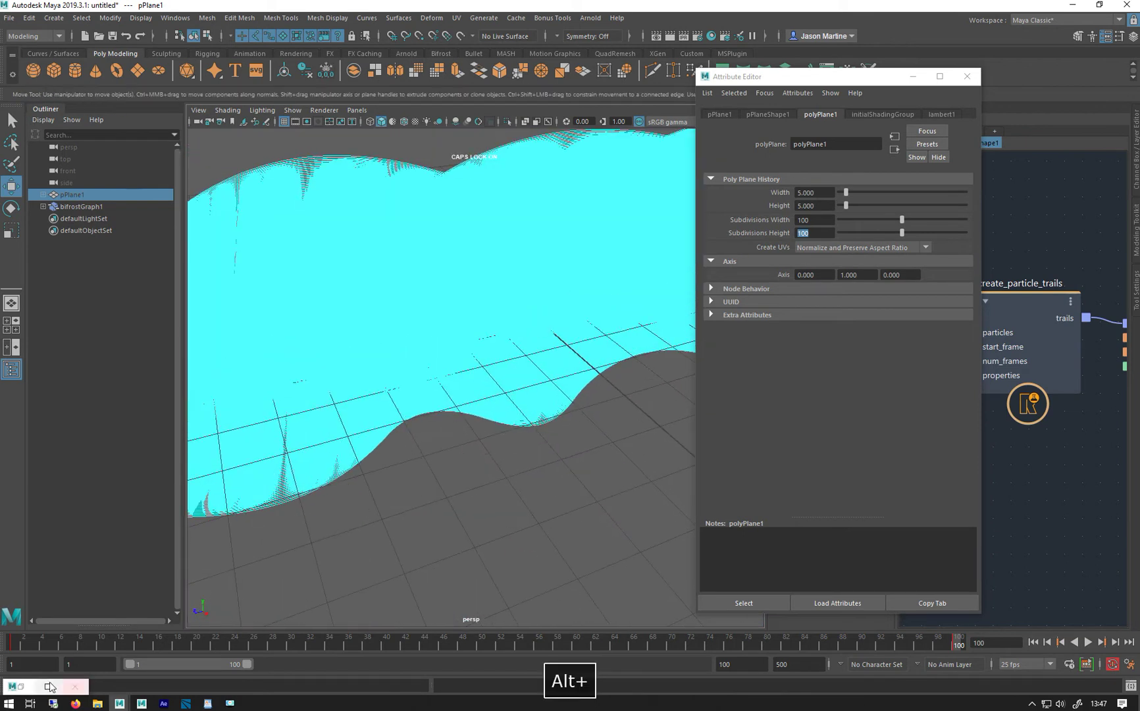
# Step: Run a live Arnold render of the curtain, then hide RenderView and rewind to frame 1
pyautogui.click(21, 686)
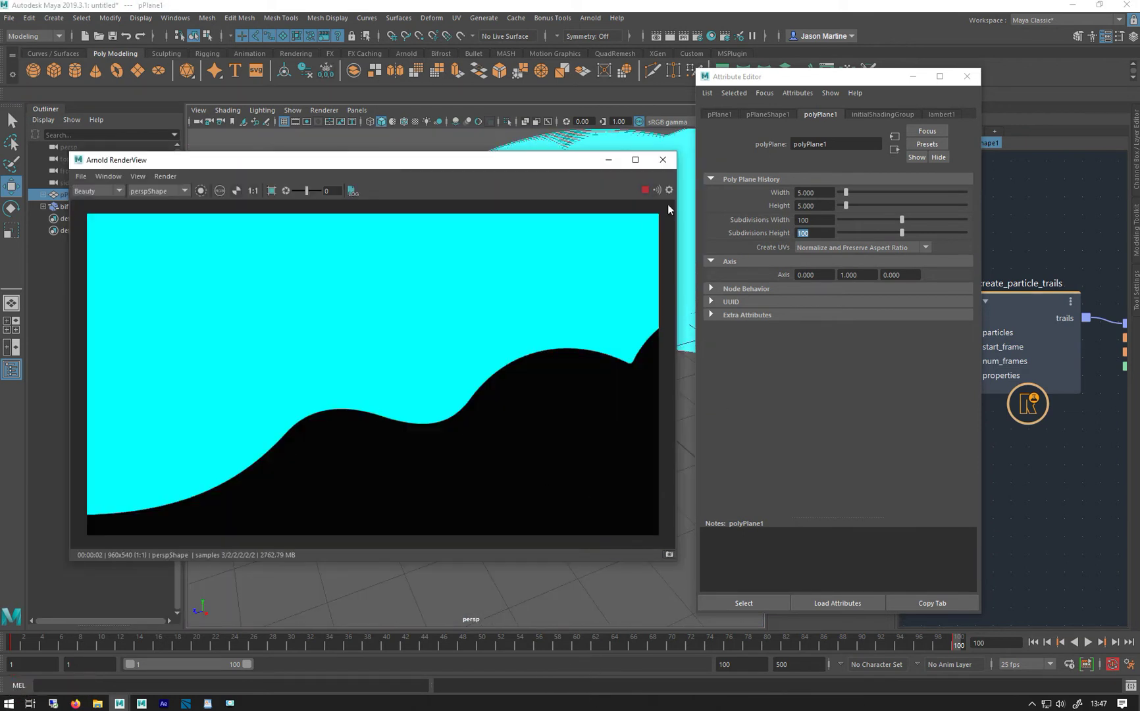
pyautogui.click(646, 190)
pyautogui.click(608, 163)
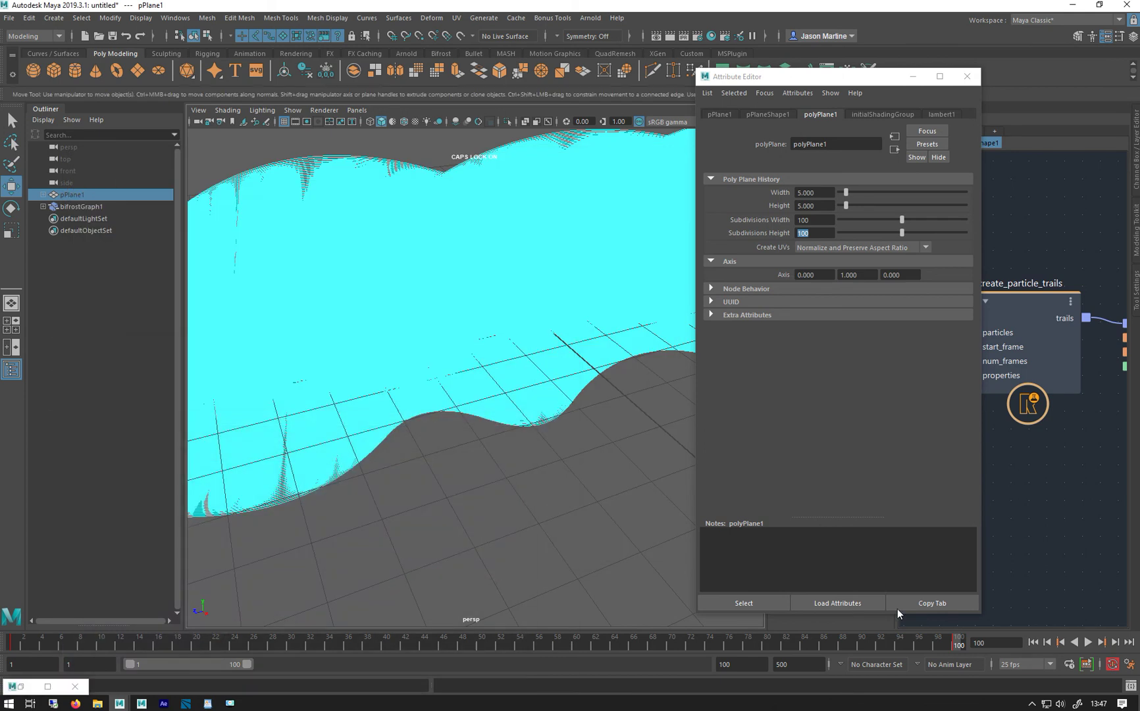
pyautogui.click(1032, 642)
# Step: Orbit around the flat plane and set the plane's Width and Height to 20
pyautogui.keyDown('alt'); pyautogui.moveTo(506, 460); pyautogui.dragTo(167, 616); pyautogui.keyUp('alt')
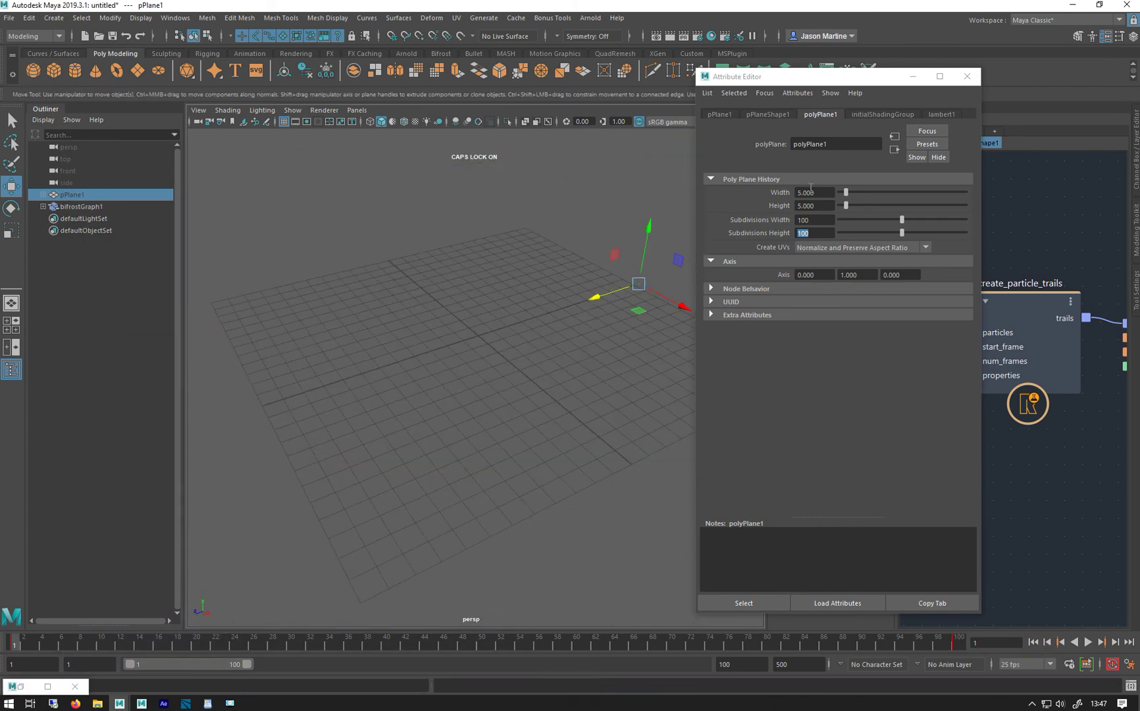
pyautogui.click(814, 192)
pyautogui.write('20')
pyautogui.press('Return')
pyautogui.click(814, 206)
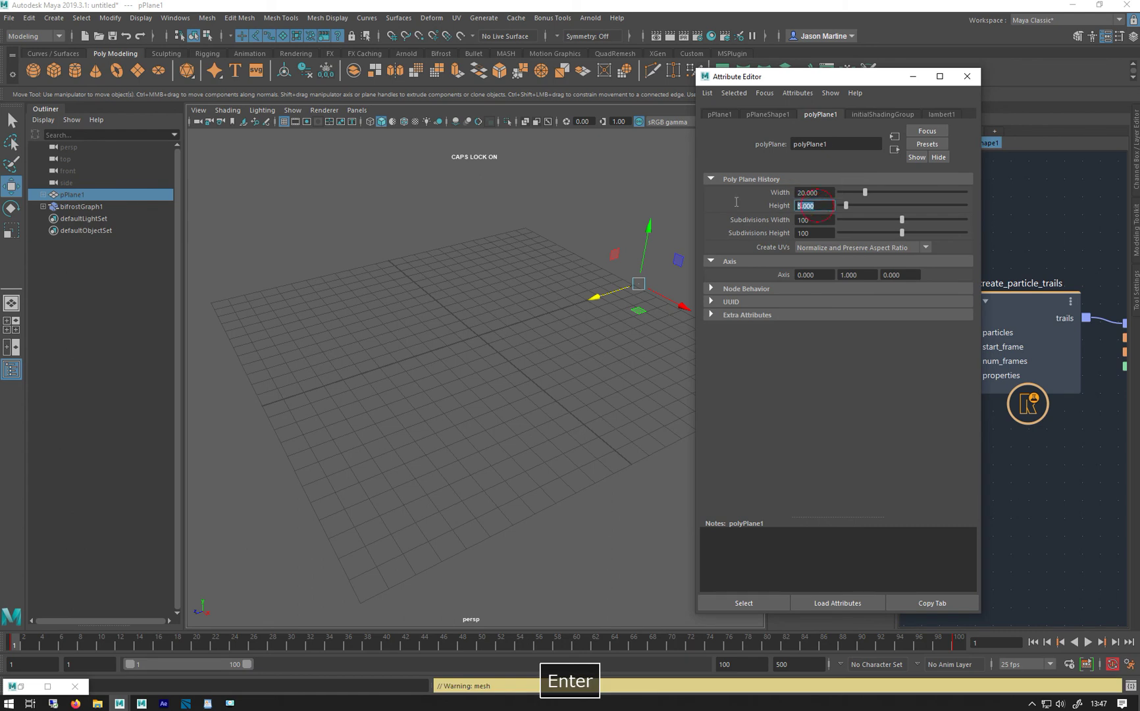
pyautogui.write('20')
pyautogui.press('Return')
# Step: Replay the simulation, move in close to the cyan particle plane, and restore Arnold RenderView
pyautogui.click(1034, 641)
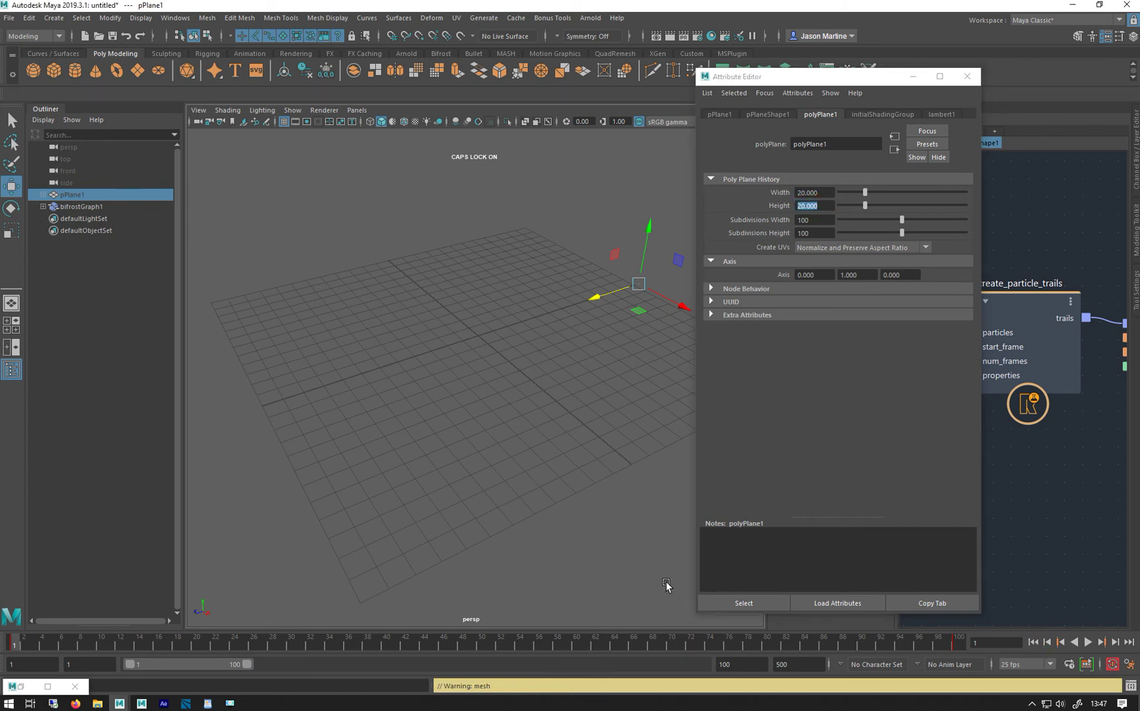
pyautogui.click(1090, 643)
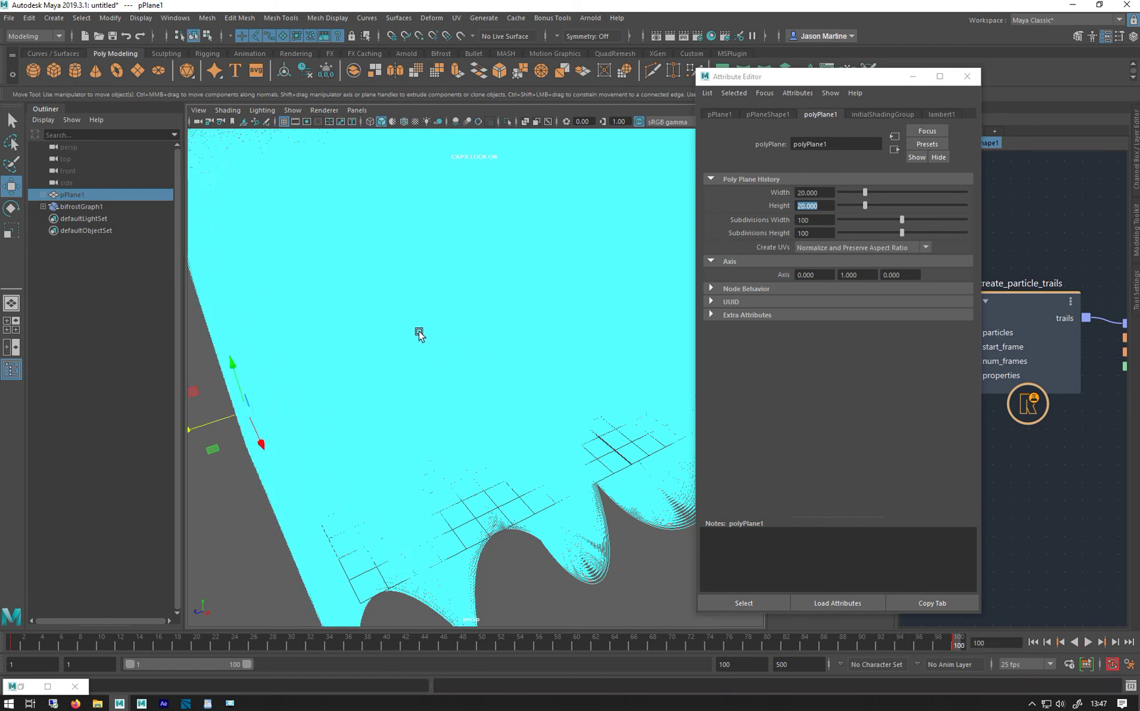
pyautogui.keyDown('alt'); pyautogui.moveTo(419, 334); pyautogui.dragTo(544, 257); pyautogui.keyUp('alt')
pyautogui.keyDown('alt'); pyautogui.moveTo(545, 257); pyautogui.dragTo(637, 356, button='right'); pyautogui.keyUp('alt')
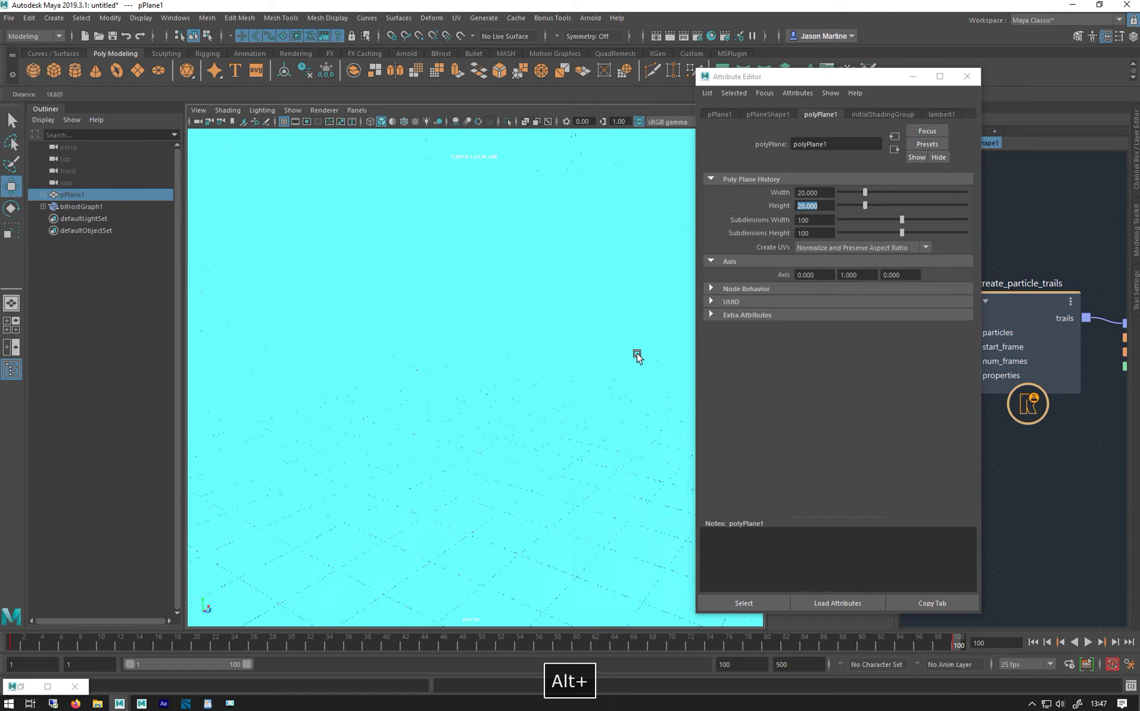
pyautogui.click(22, 689)
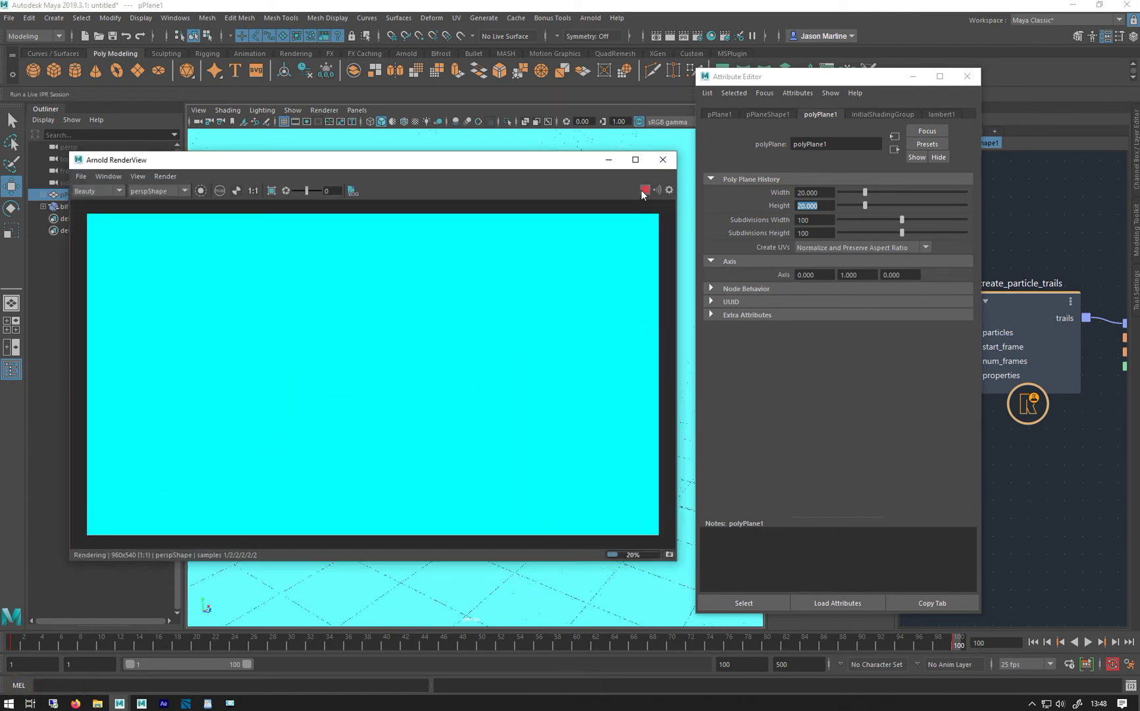
# Step: Select set_strands_shape in the Bifrost graph and set its Default Size to 0.0025
pyautogui.click(913, 77)
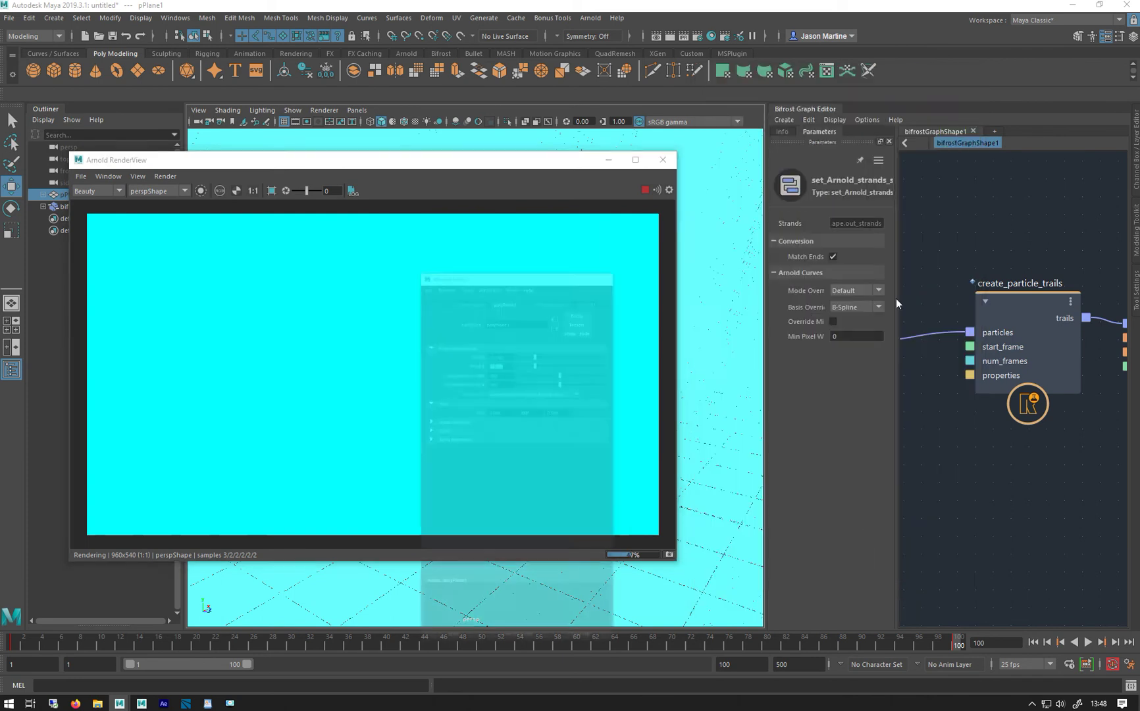
pyautogui.keyDown('alt'); pyautogui.moveTo(1067, 418); pyautogui.dragTo(1121, 477, button='middle'); pyautogui.keyUp('alt')
pyautogui.click(1001, 311)
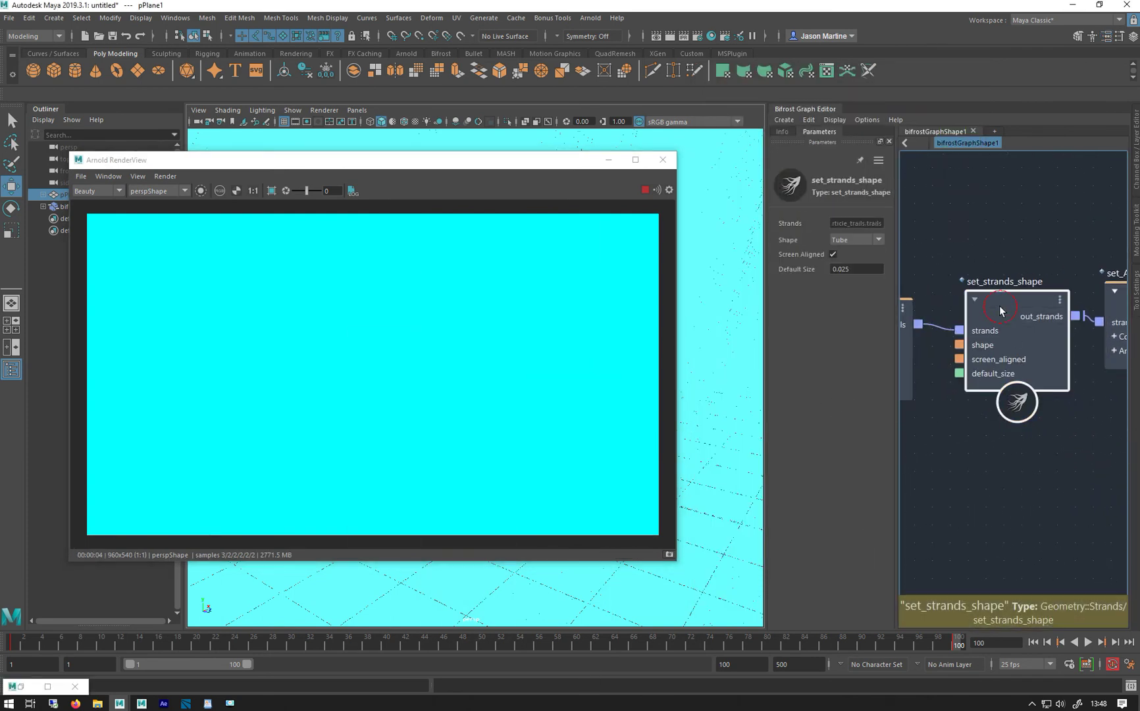
pyautogui.click(844, 269)
pyautogui.write('0')
pyautogui.press('Return')
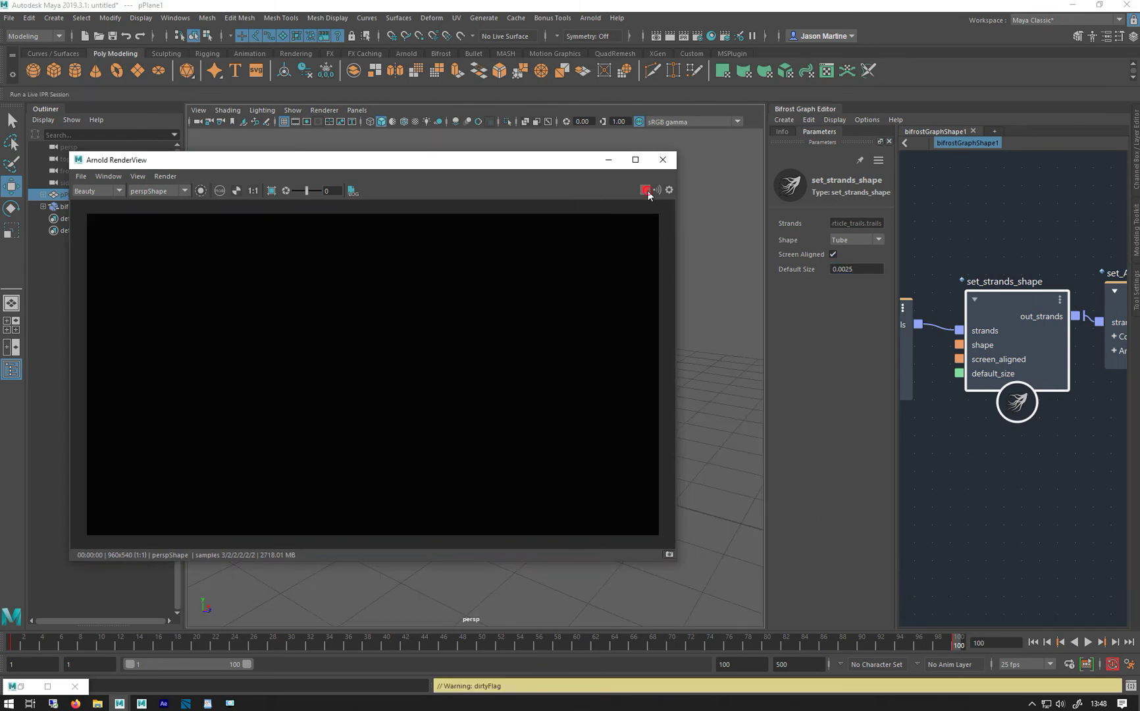
# Step: Replay the simulation from frame 1 and restart the interactive Arnold render
pyautogui.click(1032, 642)
pyautogui.click(1087, 643)
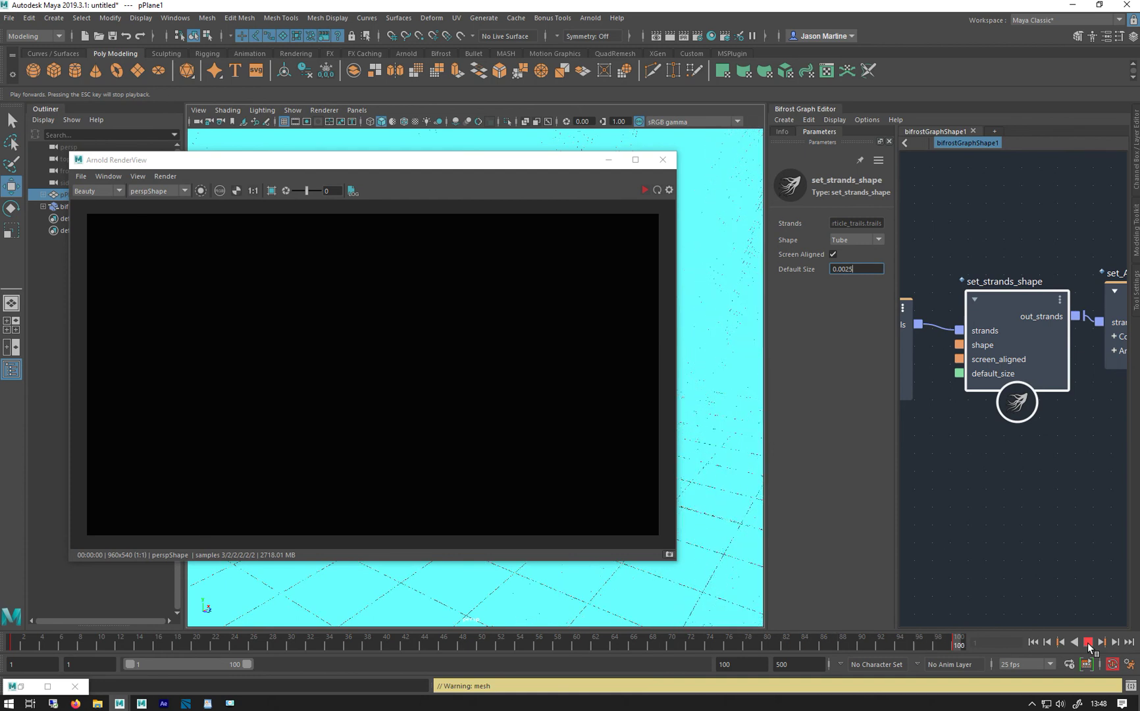
pyautogui.click(644, 191)
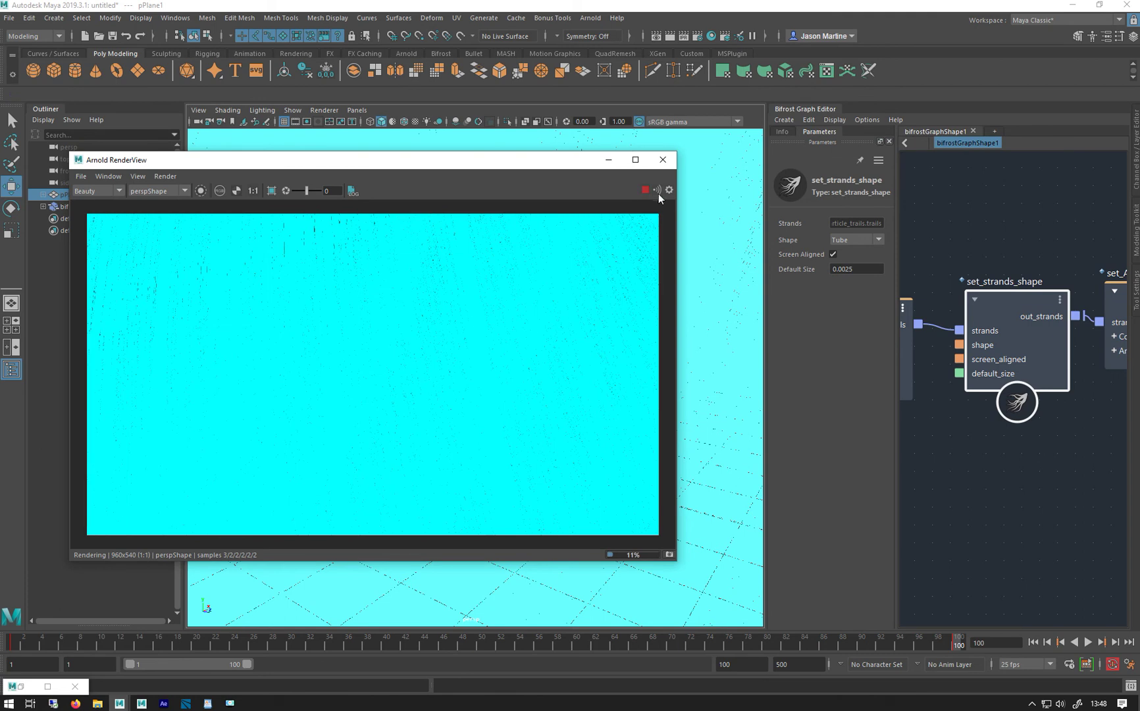
pyautogui.click(845, 270)
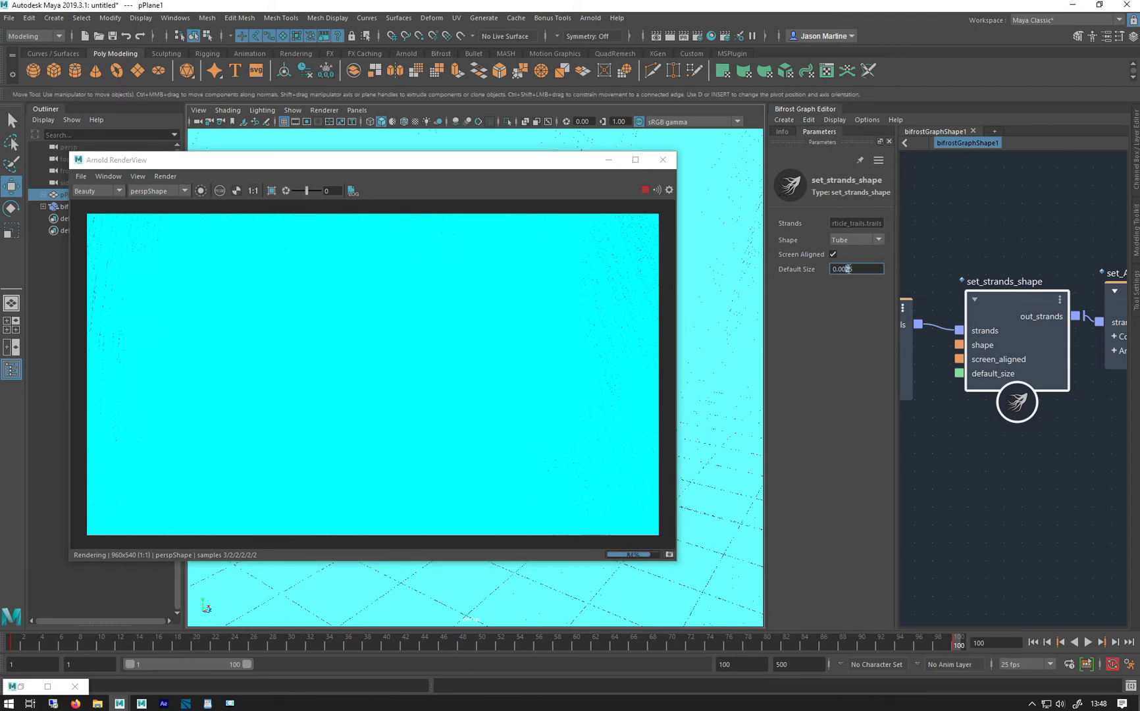
# Step: Set strand Default Size to 0.0005, replay the trails, and tilt the view closer to the strands
pyautogui.write('0')
pyautogui.press('Return')
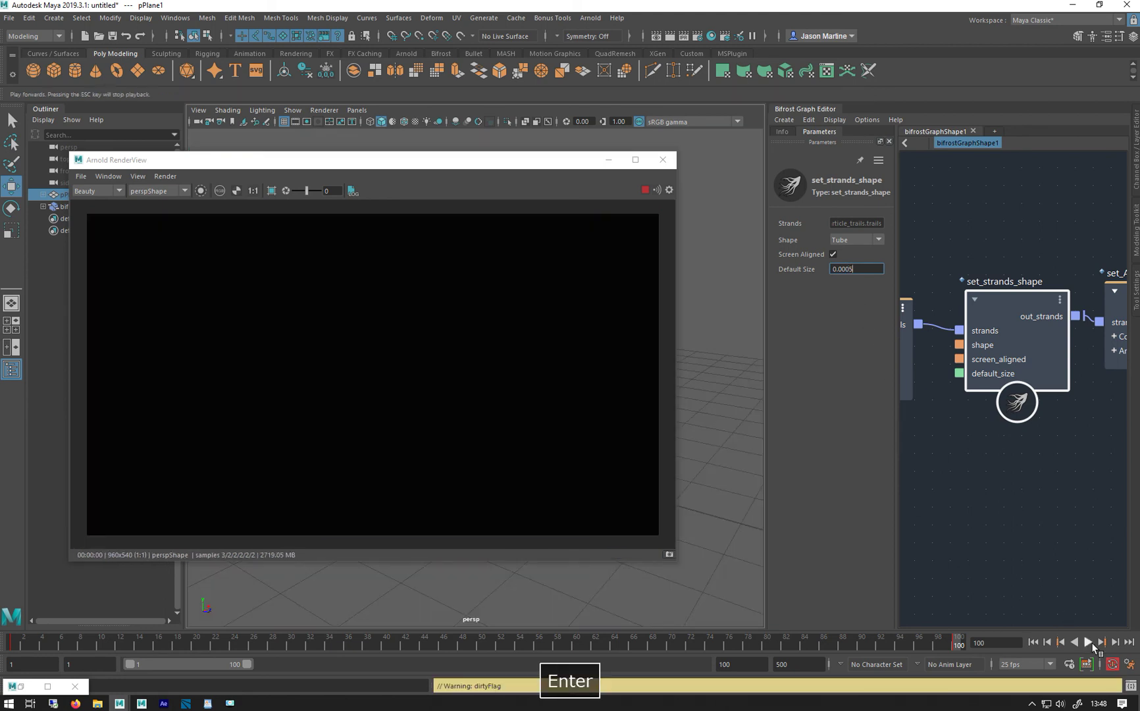
pyautogui.click(1033, 642)
pyautogui.click(1088, 642)
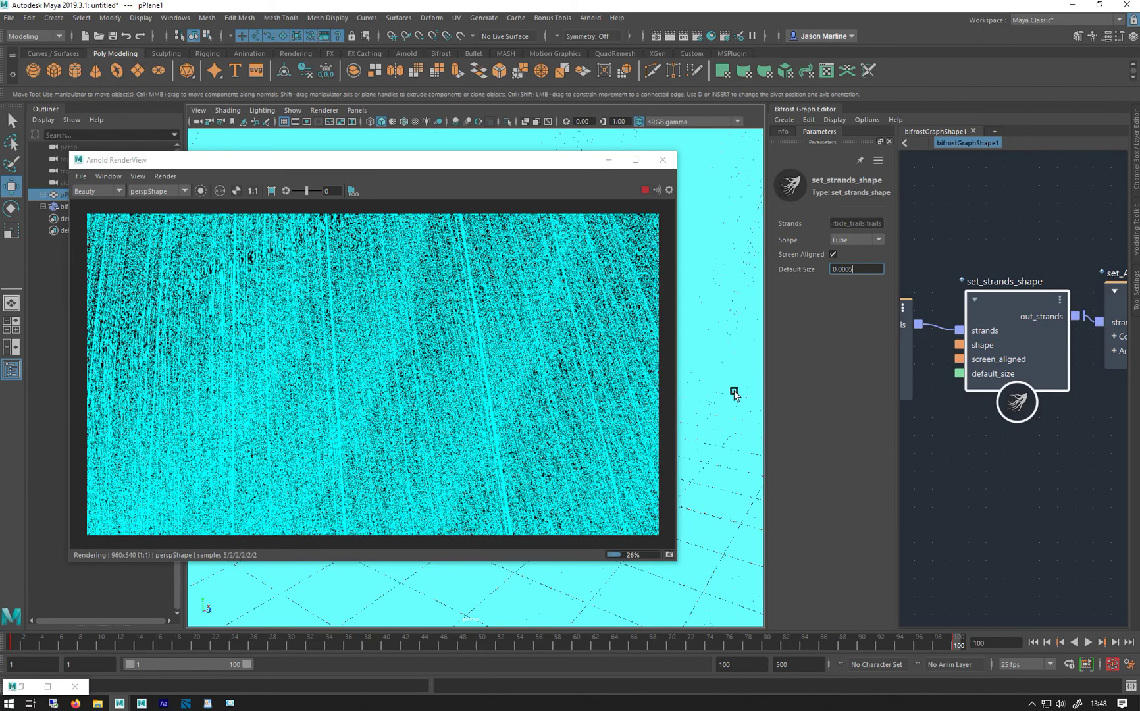
pyautogui.keyDown('alt'); pyautogui.moveTo(717, 387); pyautogui.dragTo(700, 382, button='right'); pyautogui.keyUp('alt')
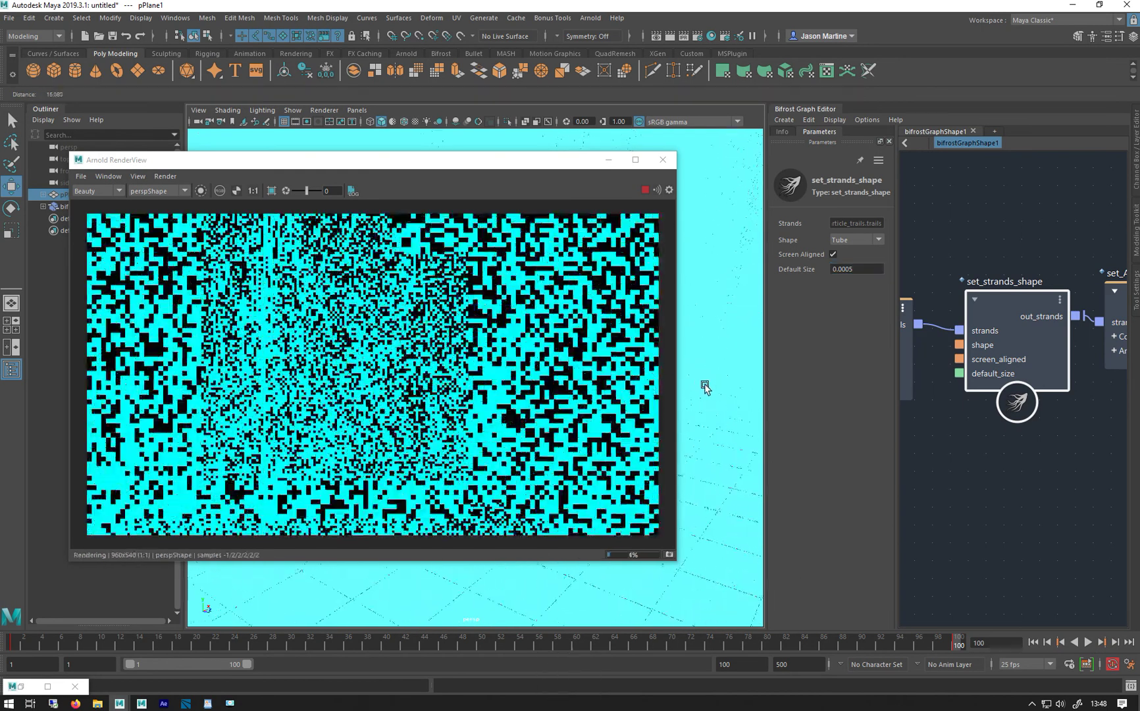
pyautogui.keyDown('alt'); pyautogui.moveTo(705, 387); pyautogui.dragTo(733, 509); pyautogui.keyUp('alt')
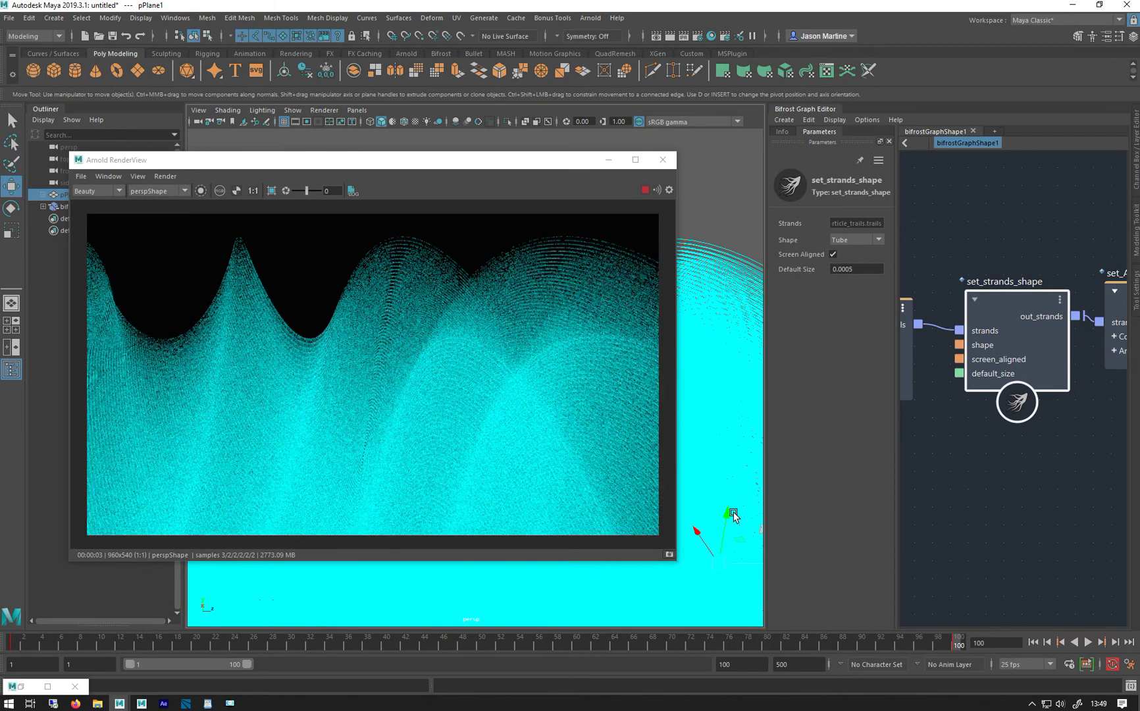
pyautogui.click(697, 37)
# Step: Raise Arnold Camera (AA) samples to 6, then 8, and let the render finish
pyautogui.click(840, 145)
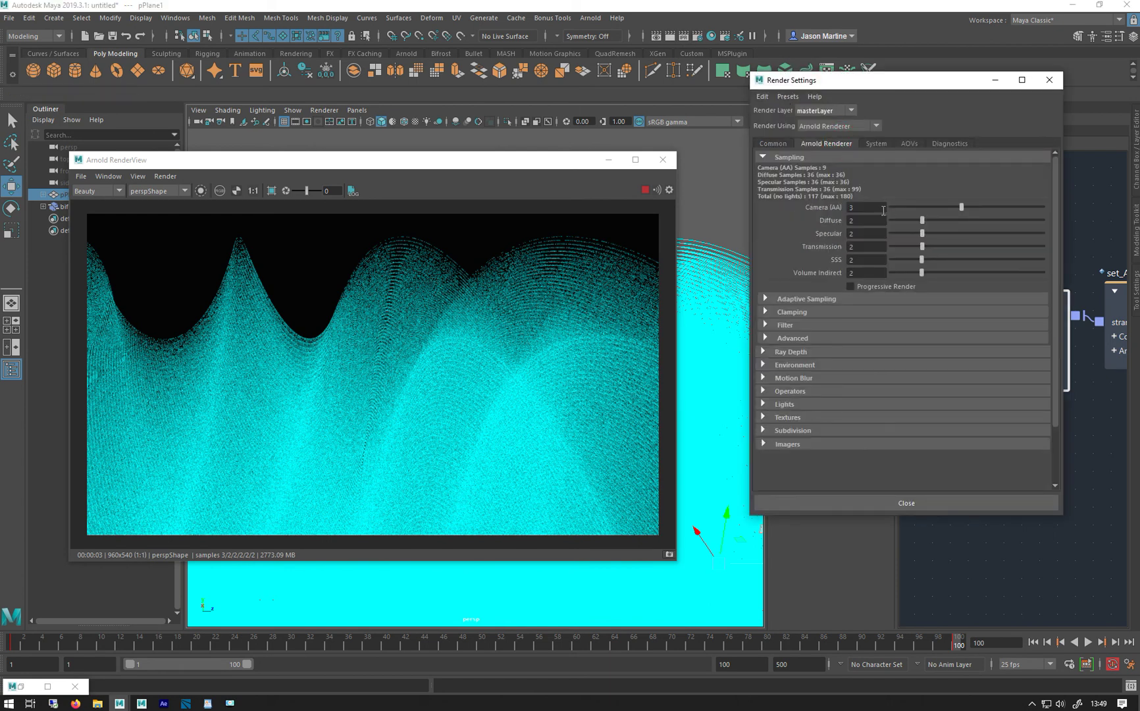
pyautogui.write('6')
pyautogui.press('Return')
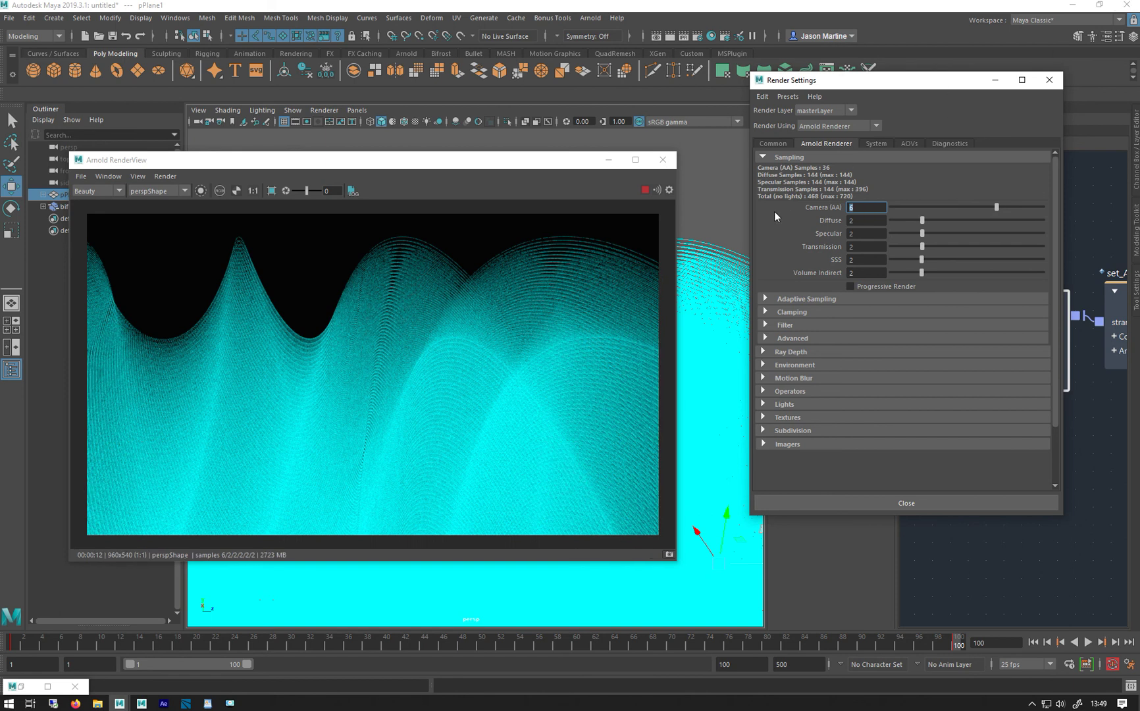
pyautogui.write('8')
pyautogui.press('Return')
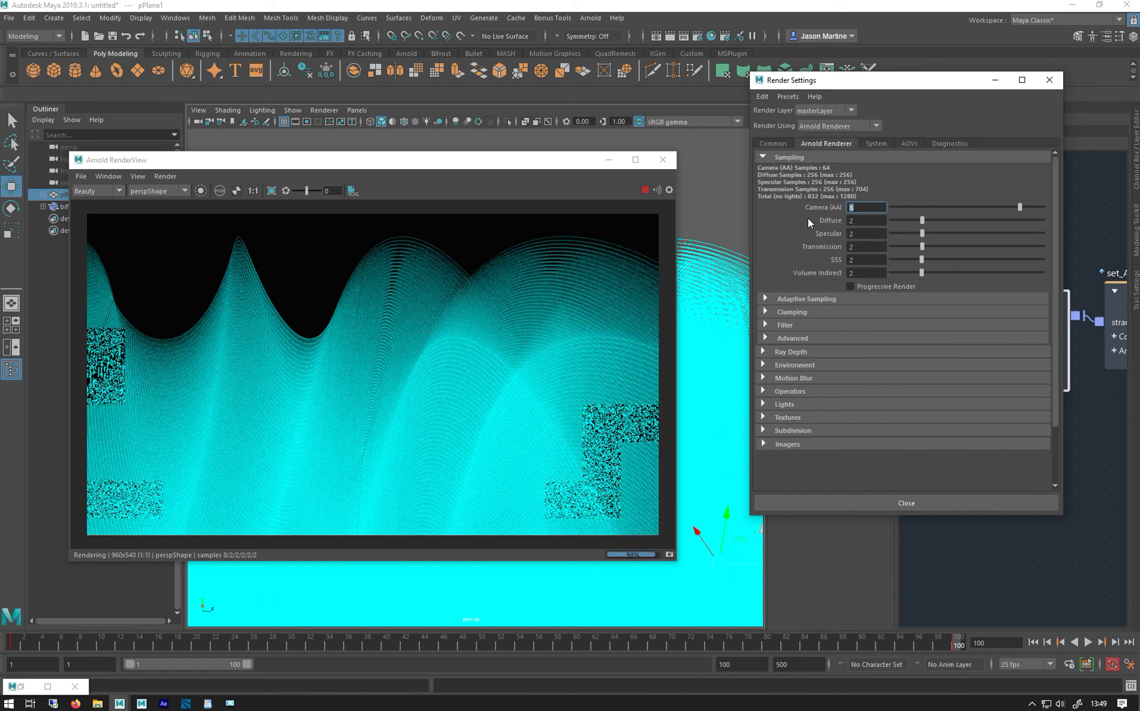
pyautogui.press('Escape')
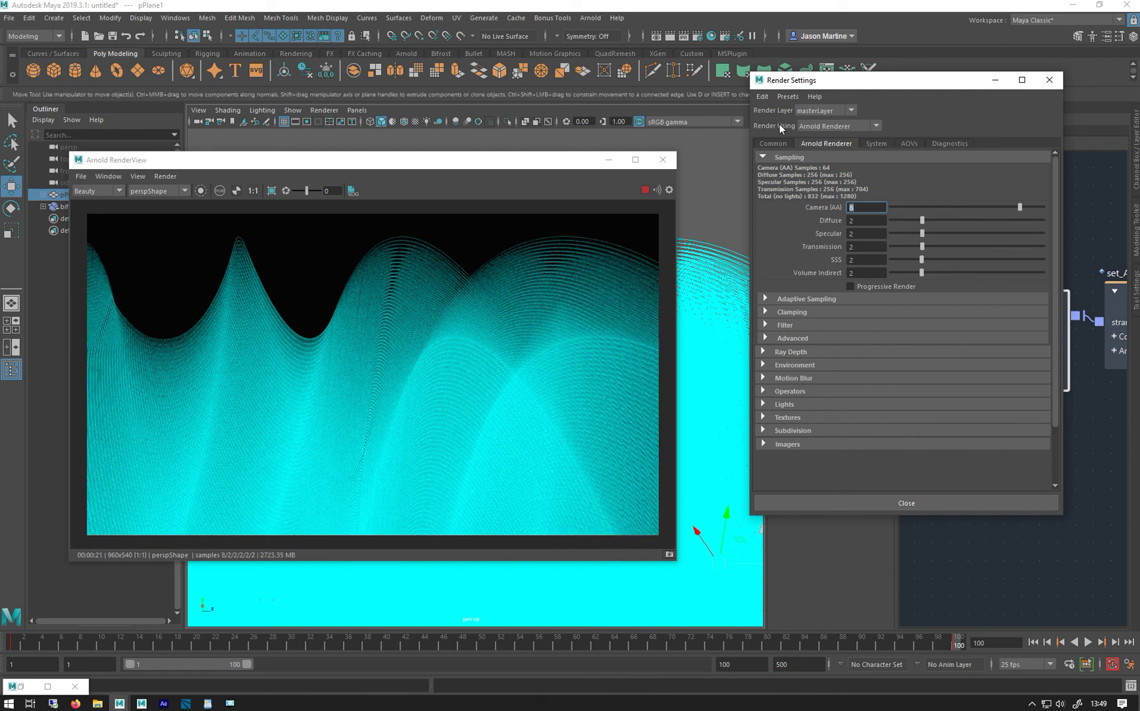
# Step: Move the render windows aside, select pPlane1 and reopen its attributes
pyautogui.click(723, 255)
pyautogui.moveTo(858, 84); pyautogui.dragTo(845, 252)
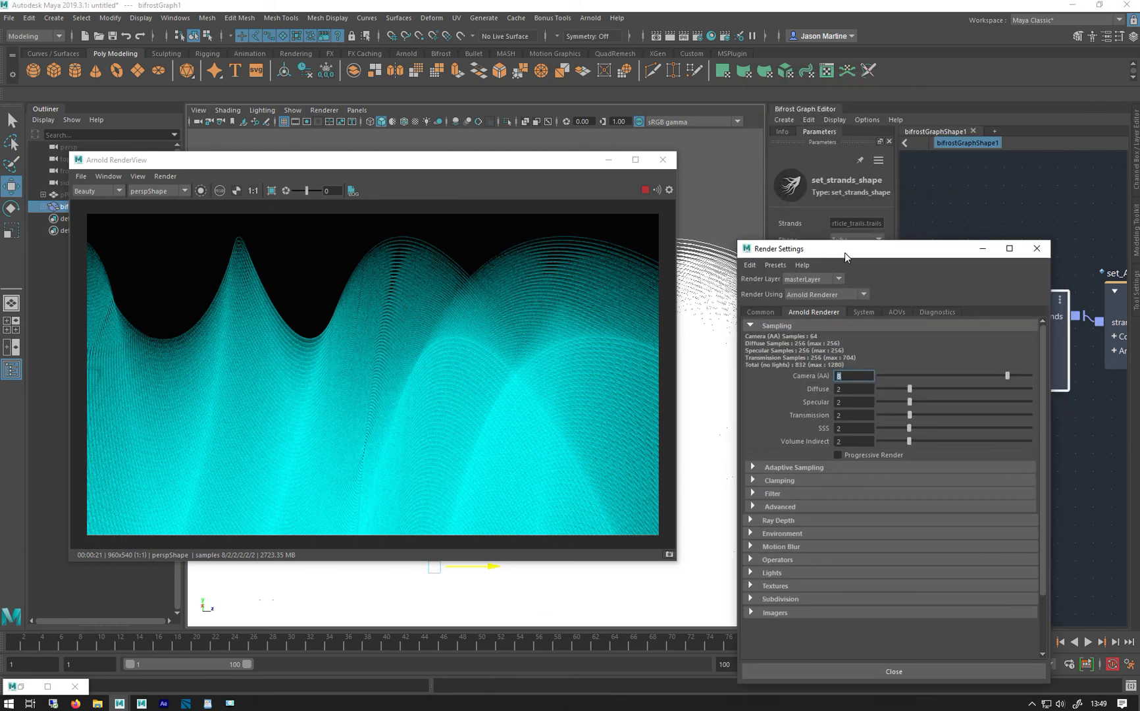
pyautogui.moveTo(148, 170); pyautogui.dragTo(209, 163)
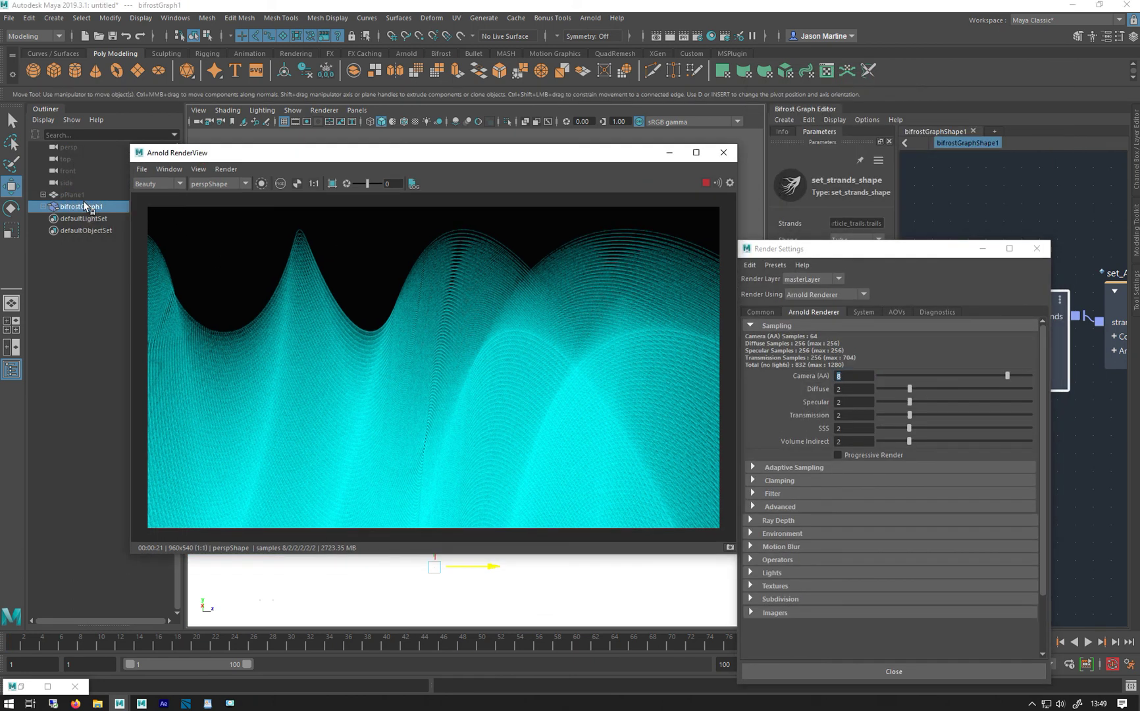
pyautogui.click(72, 194)
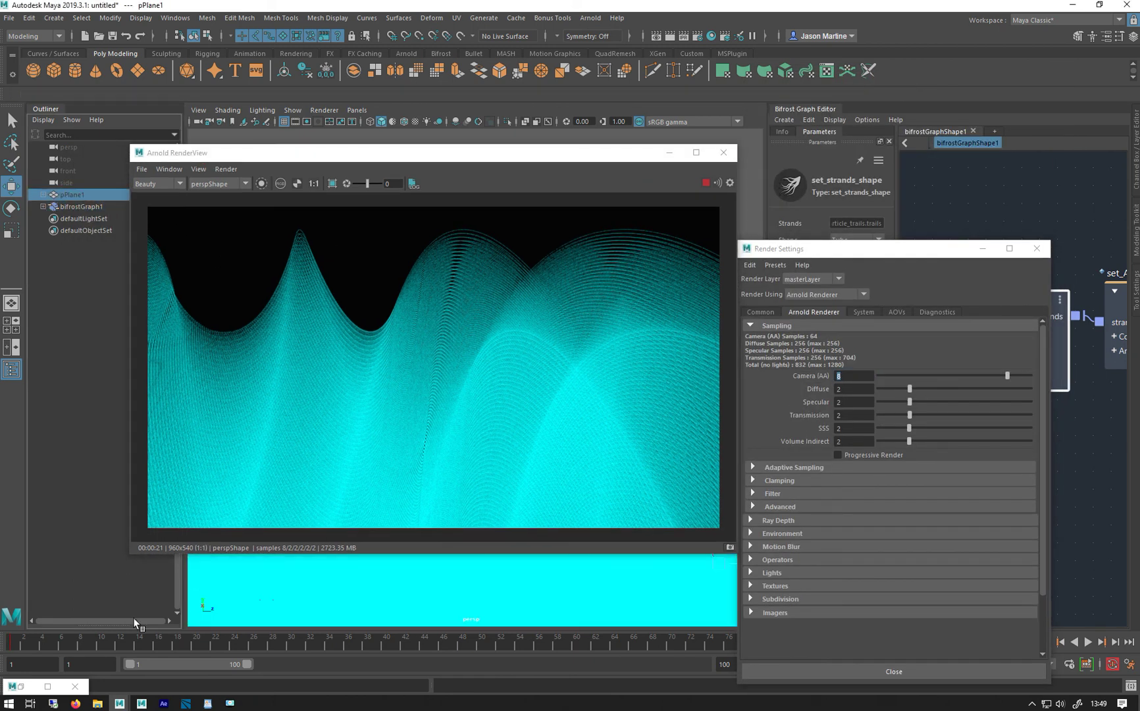
pyautogui.doubleClick(22, 686)
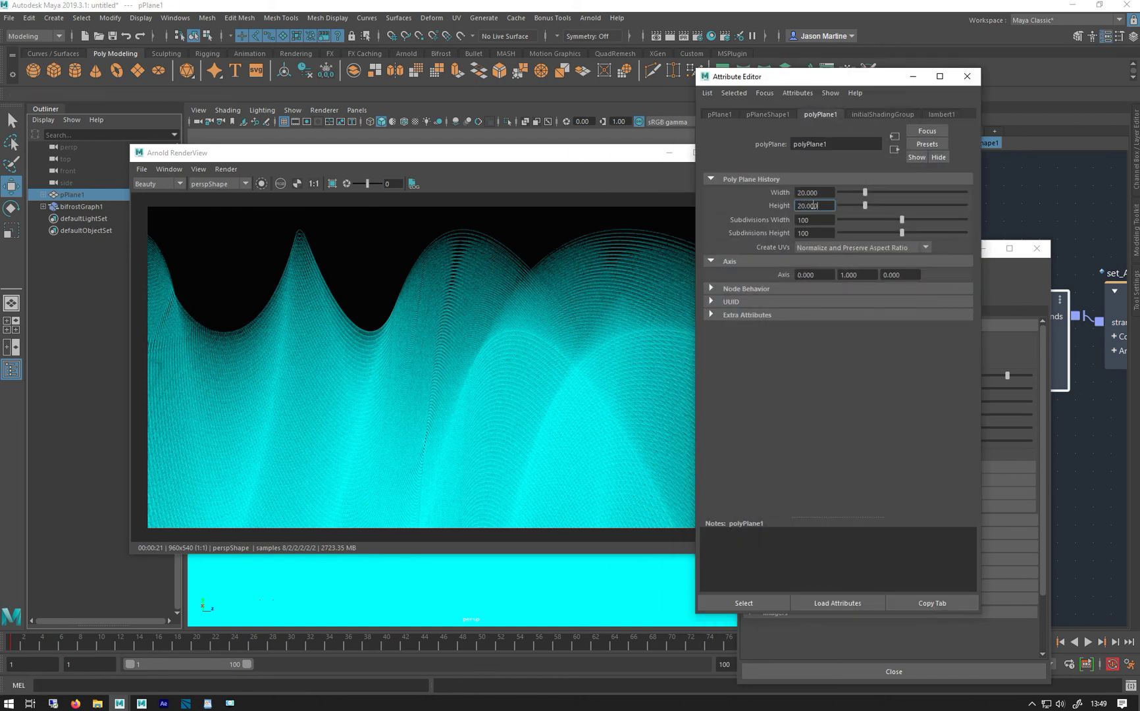
# Step: Set pPlane1 Subdivisions Width and Height to 20 and replay the simulation from frame 1
pyautogui.write('20')
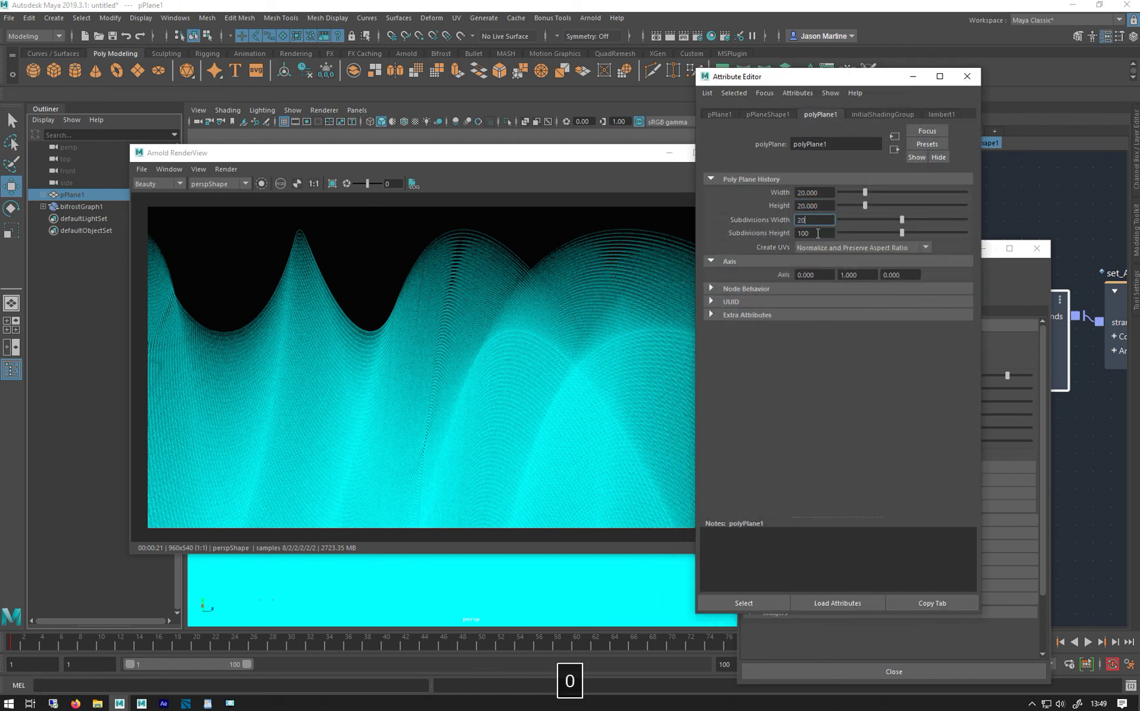
pyautogui.doubleClick(816, 233)
pyautogui.write('20')
pyautogui.press('Return')
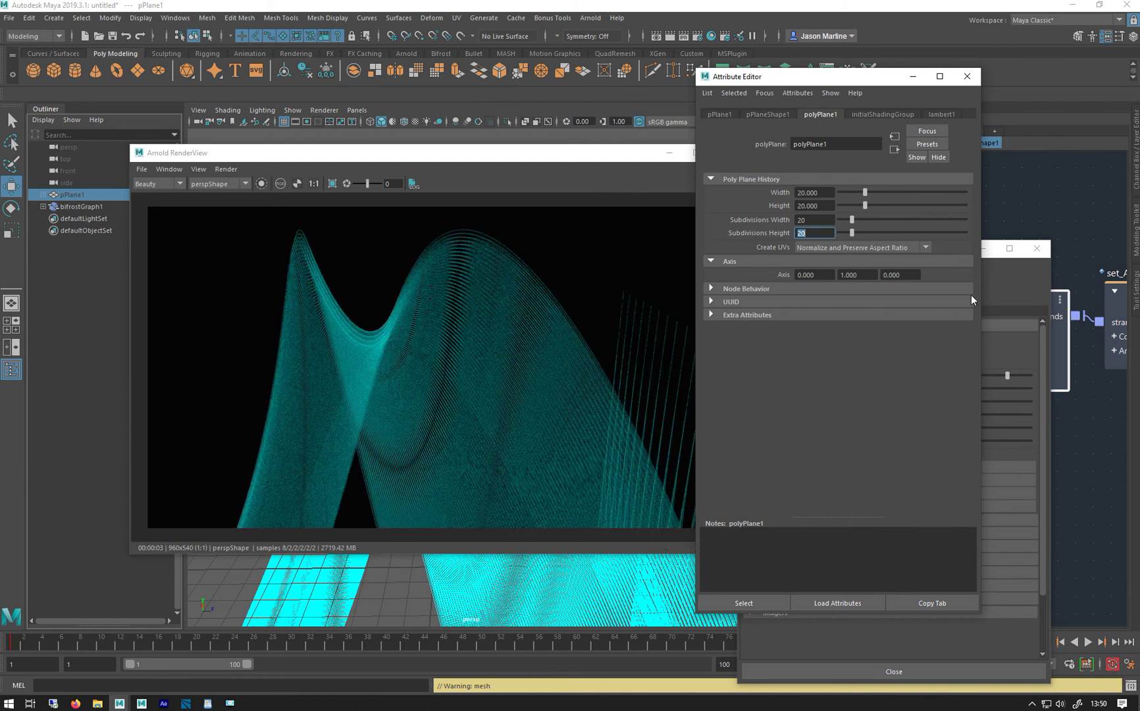
pyautogui.click(991, 252)
pyautogui.moveTo(920, 254); pyautogui.dragTo(807, 187)
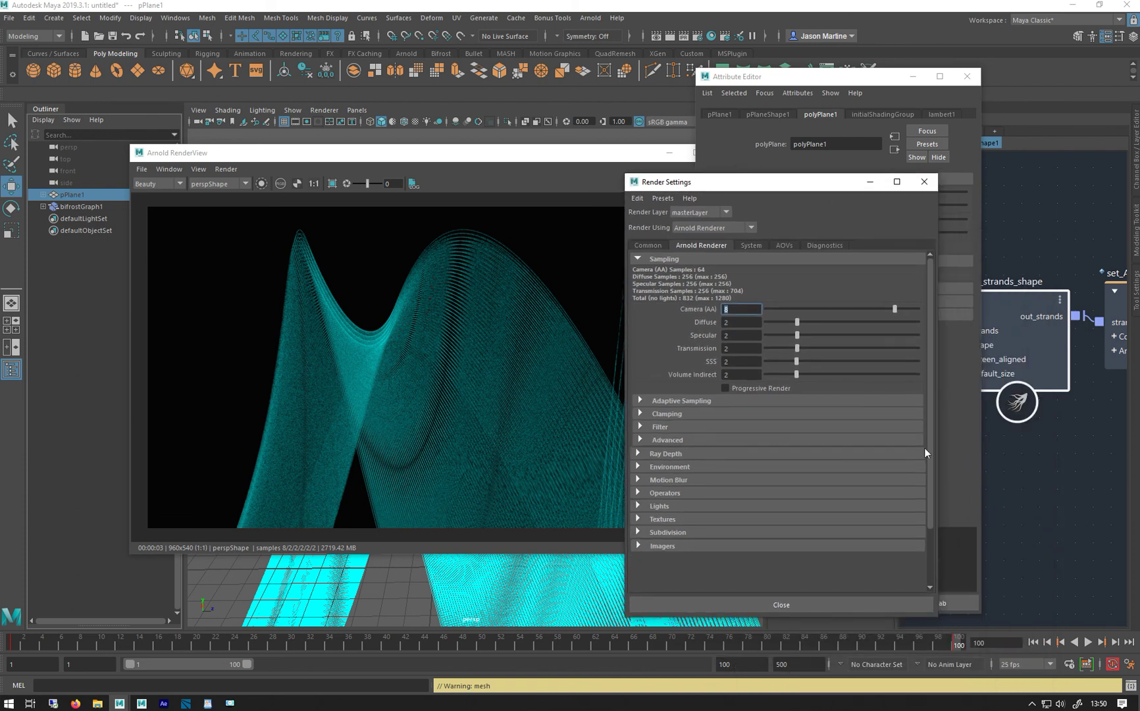
pyautogui.click(1032, 643)
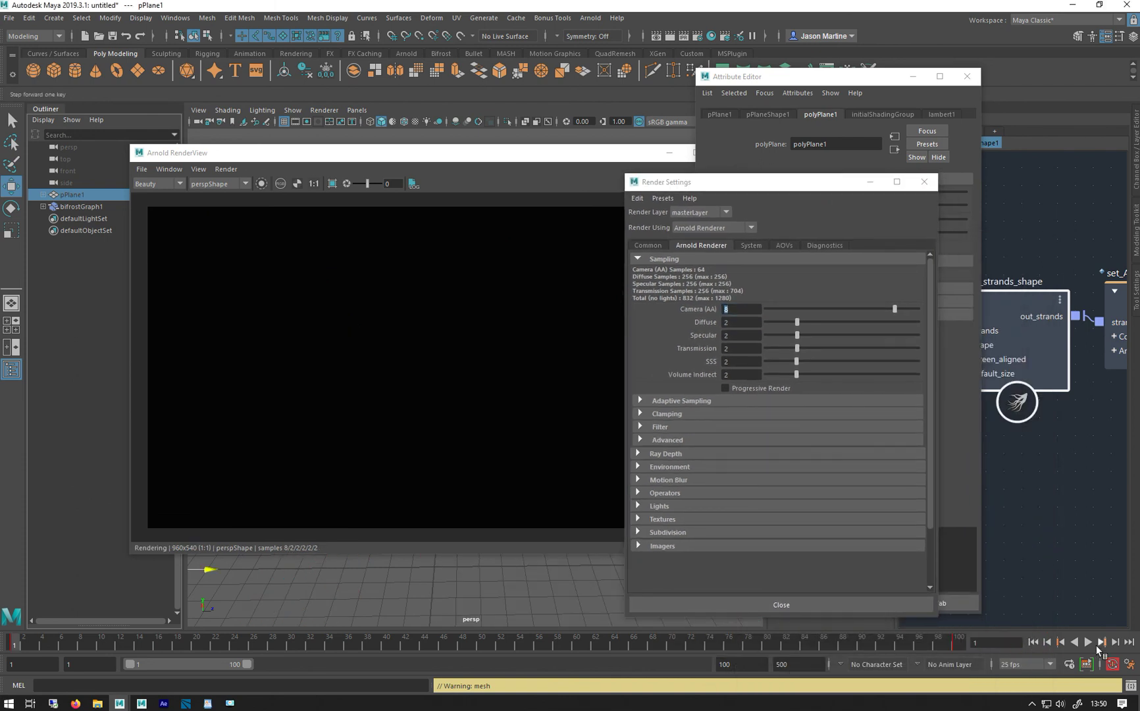
pyautogui.click(1088, 641)
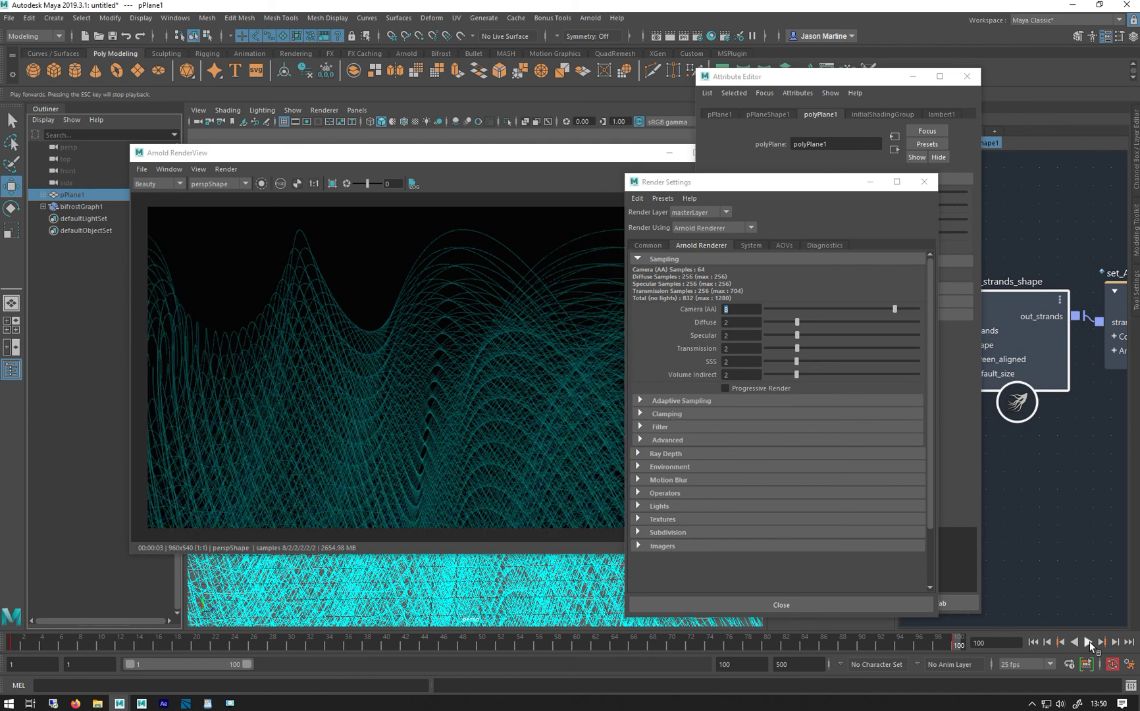
# Step: Stop the Arnold IPR render, minimize RenderView, and orbit the viewport around the strands
pyautogui.click(444, 162)
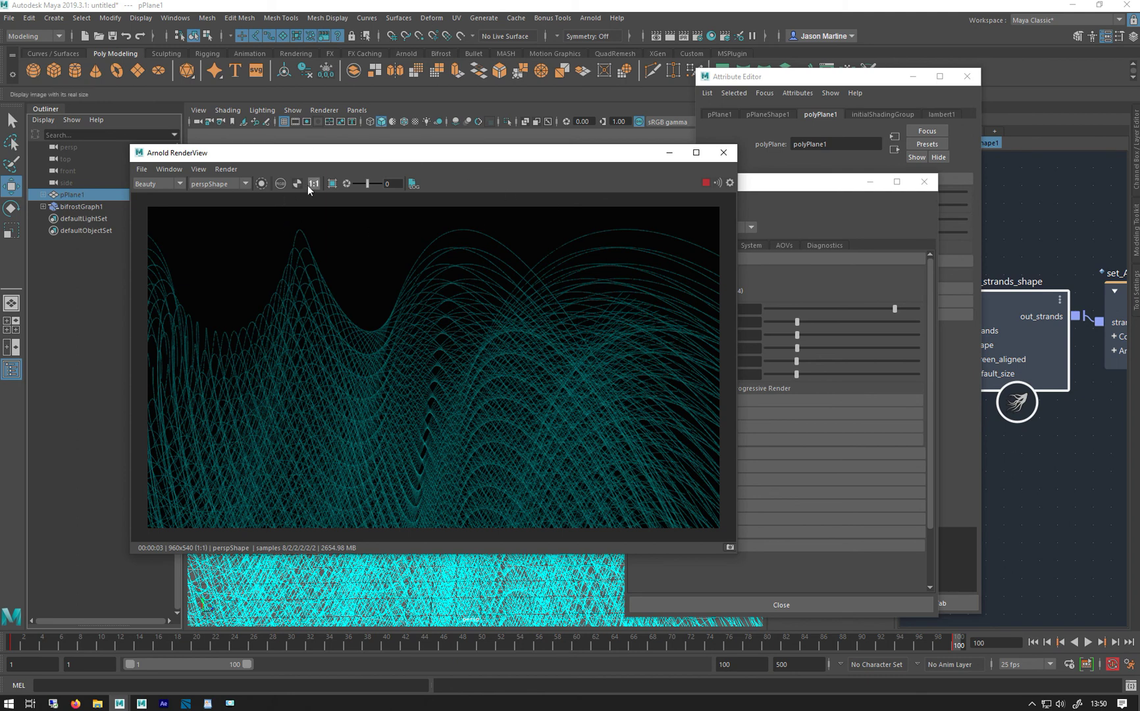
pyautogui.scroll(3, 523, 313)
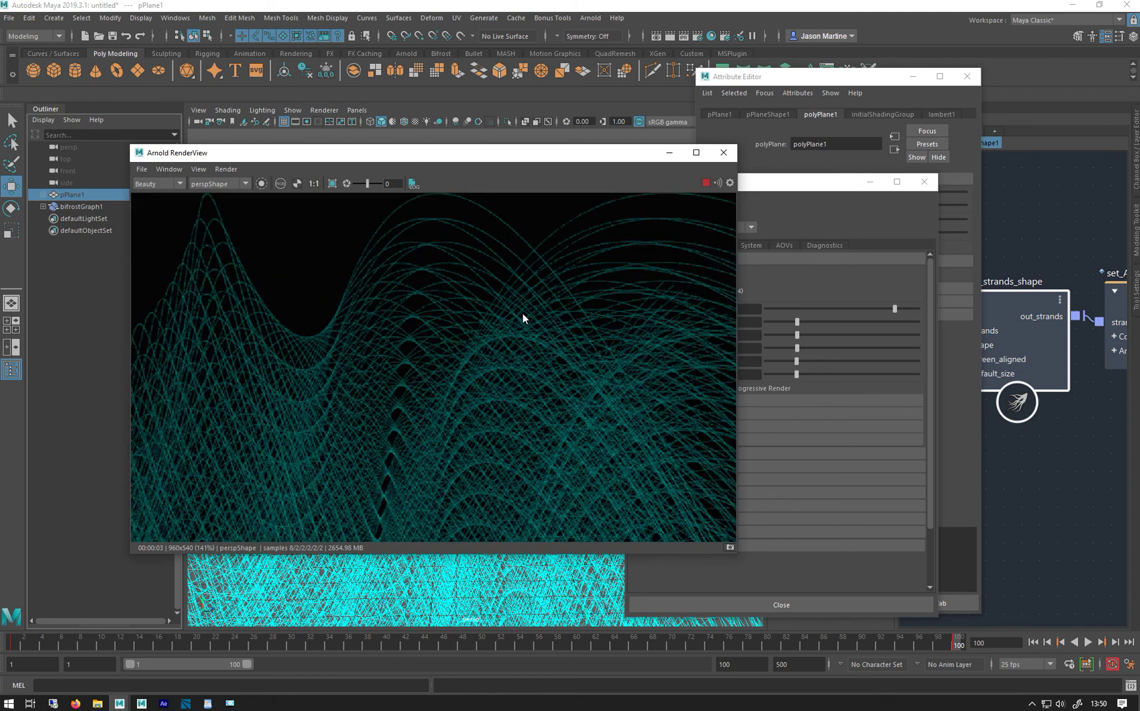
pyautogui.scroll(-1, 522, 313)
pyautogui.moveTo(536, 155); pyautogui.dragTo(354, 139)
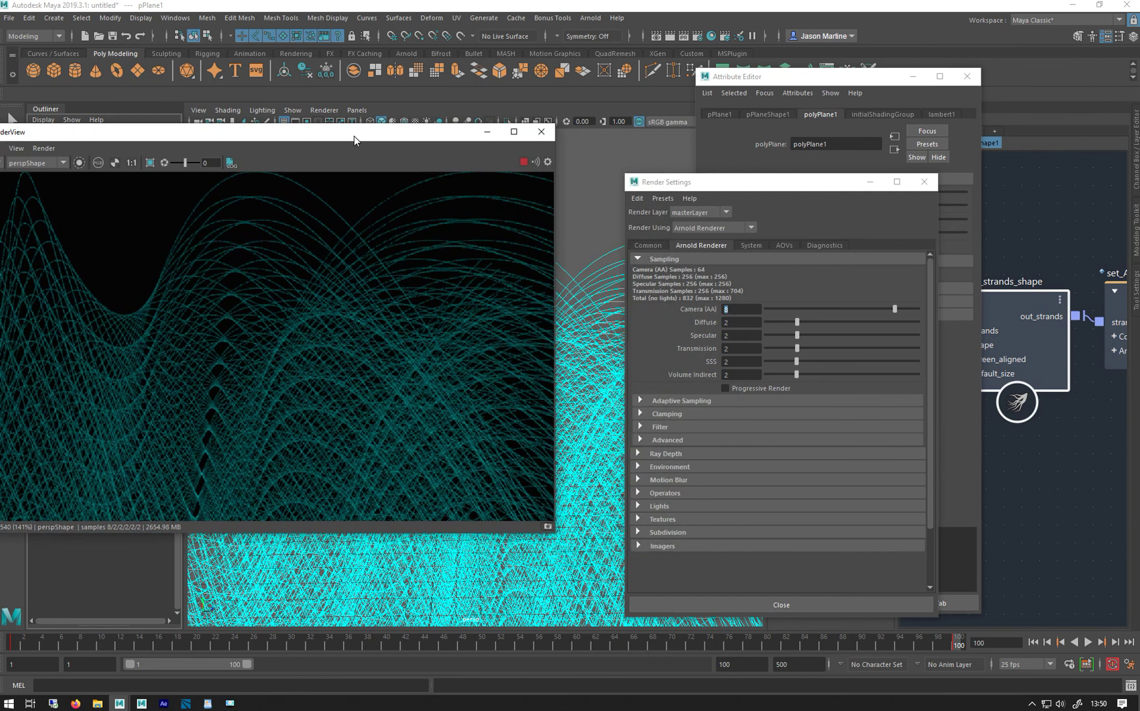
pyautogui.click(523, 161)
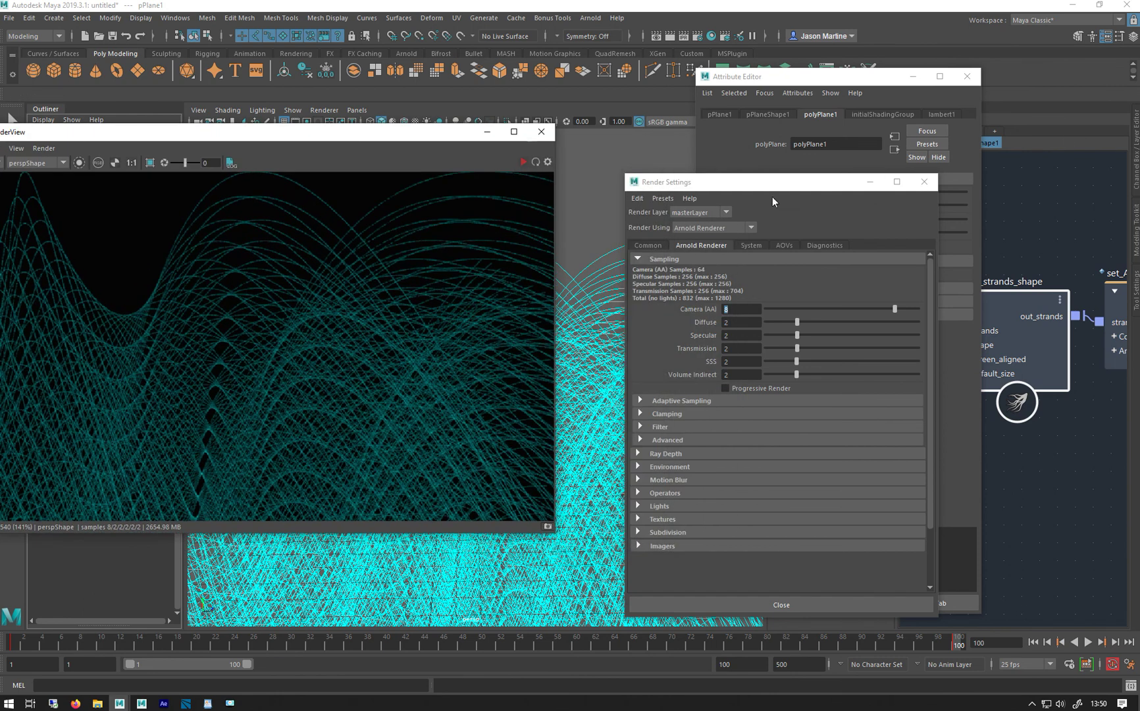
pyautogui.click(487, 132)
pyautogui.keyDown('alt'); pyautogui.moveTo(514, 281); pyautogui.dragTo(593, 287); pyautogui.keyUp('alt')
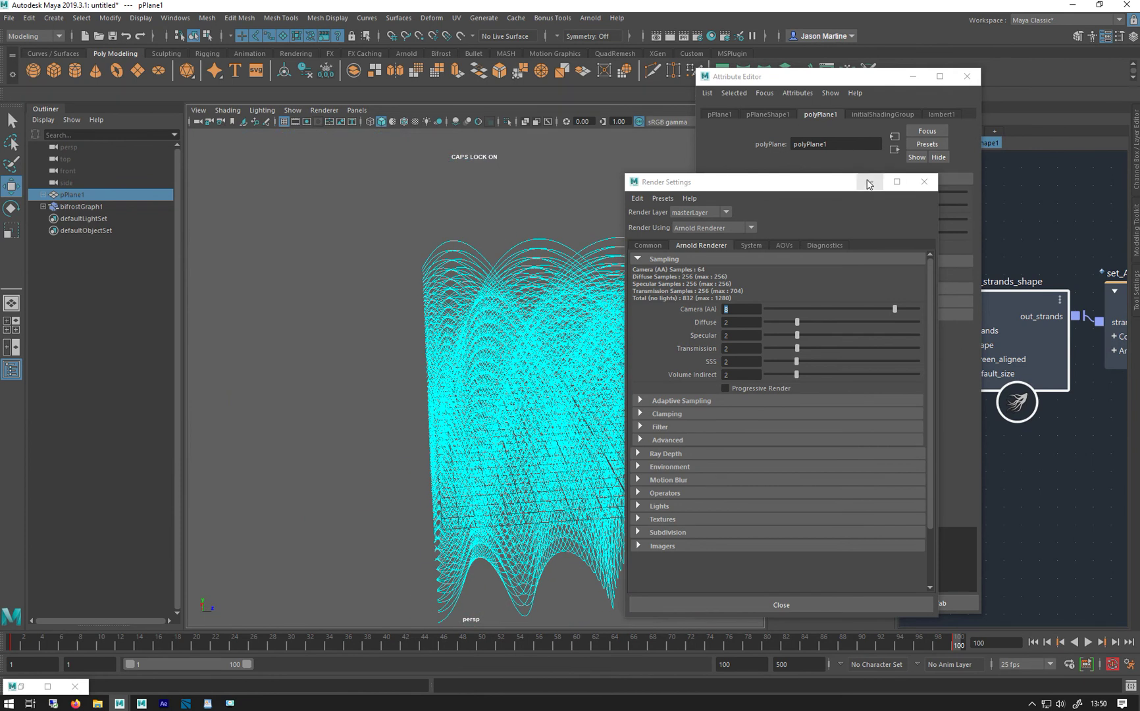